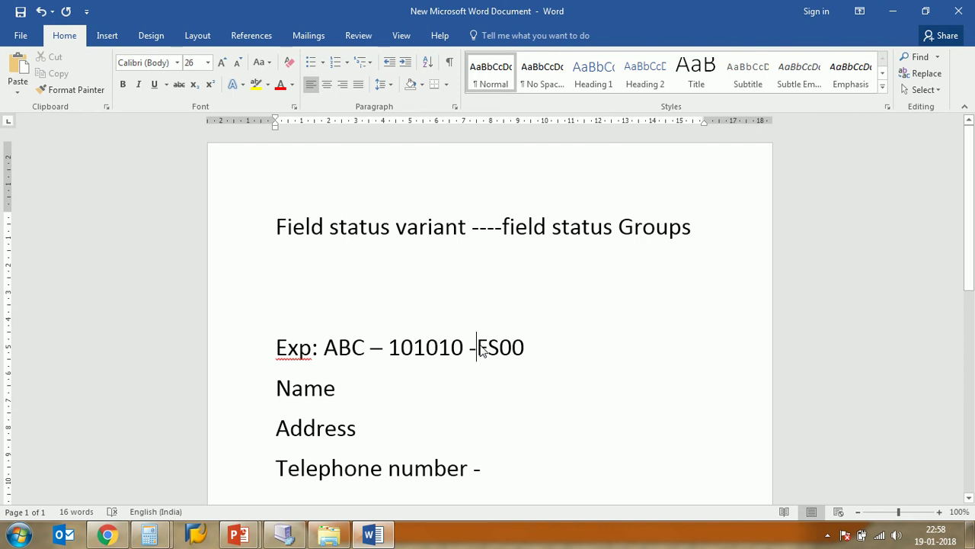
left_click_drag(462, 348, 398, 347)
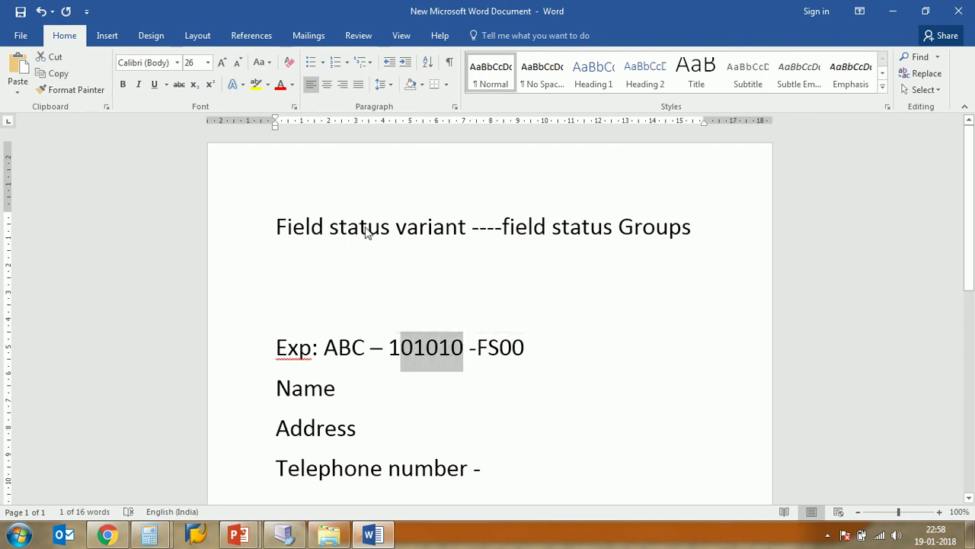
left_click_drag(510, 230, 645, 231)
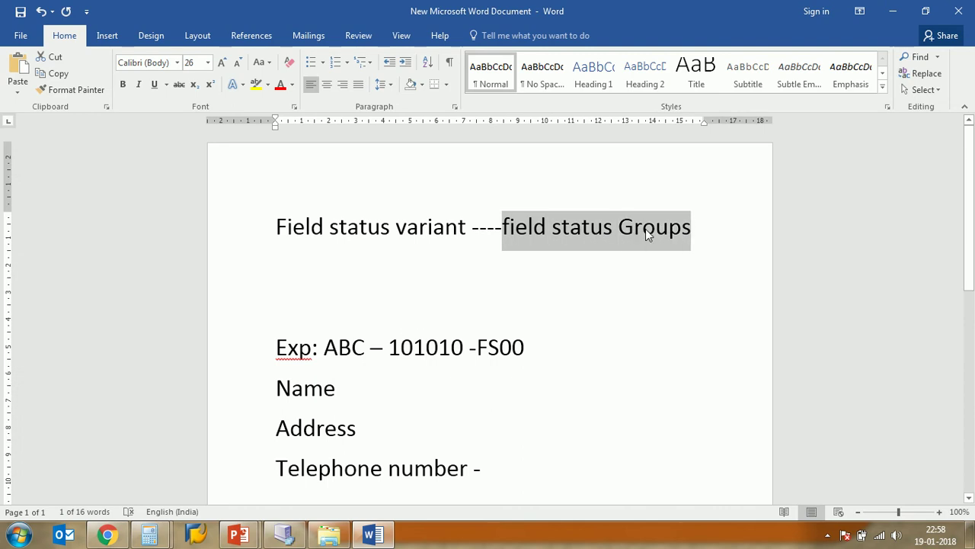
left_click(534, 262)
left_click_drag(504, 226, 618, 233)
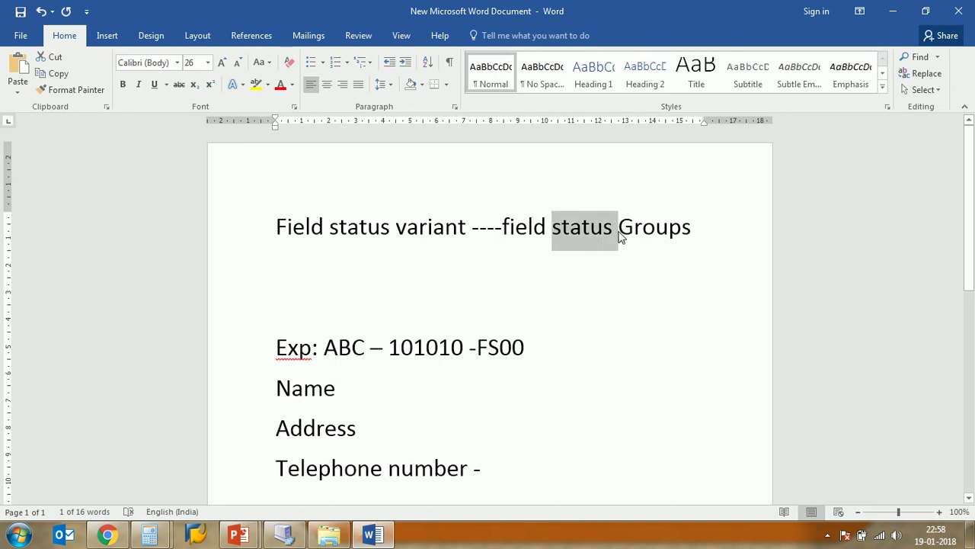
Step: Switch to the SAP virtual machine and examine the account group options for G/L account 73000
left_click(284, 534)
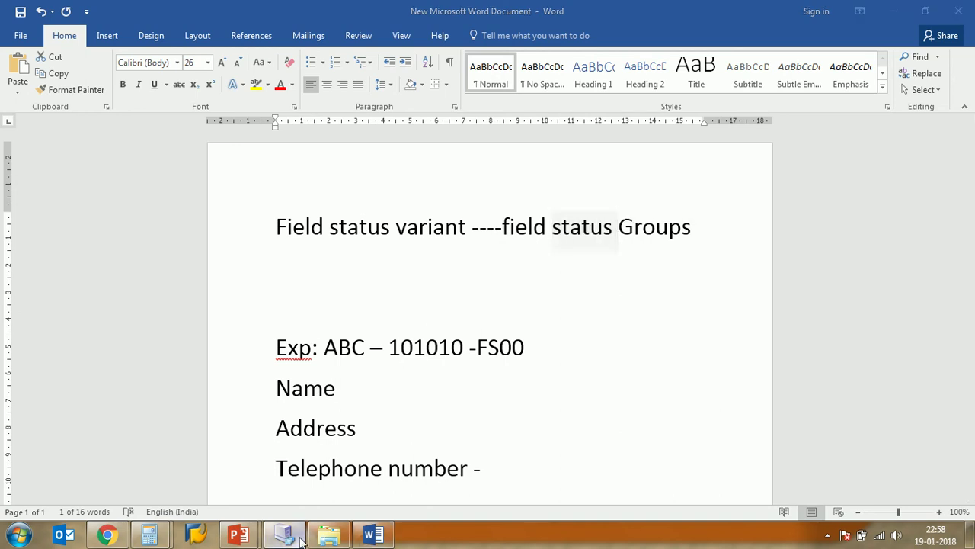
left_click(192, 221)
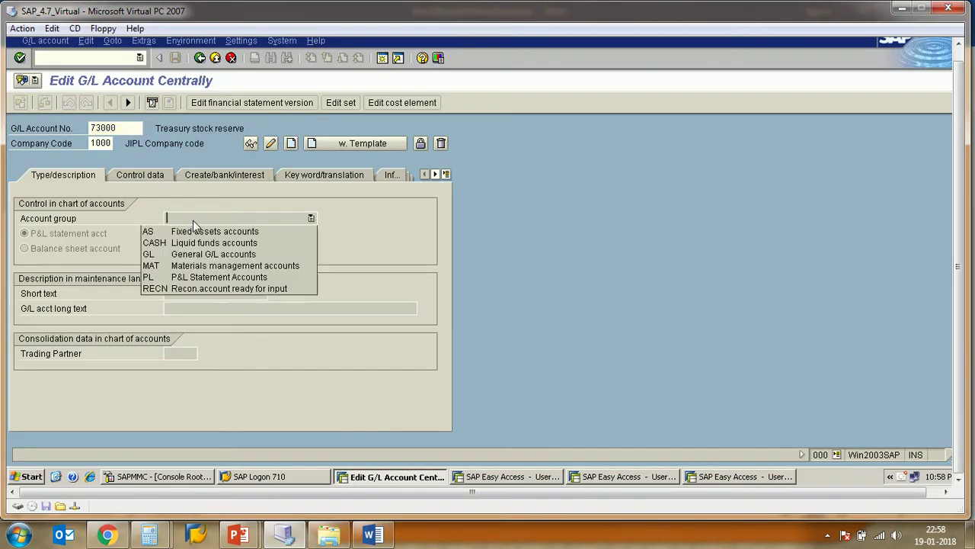
left_click(192, 223)
left_click(193, 221)
left_click(219, 220)
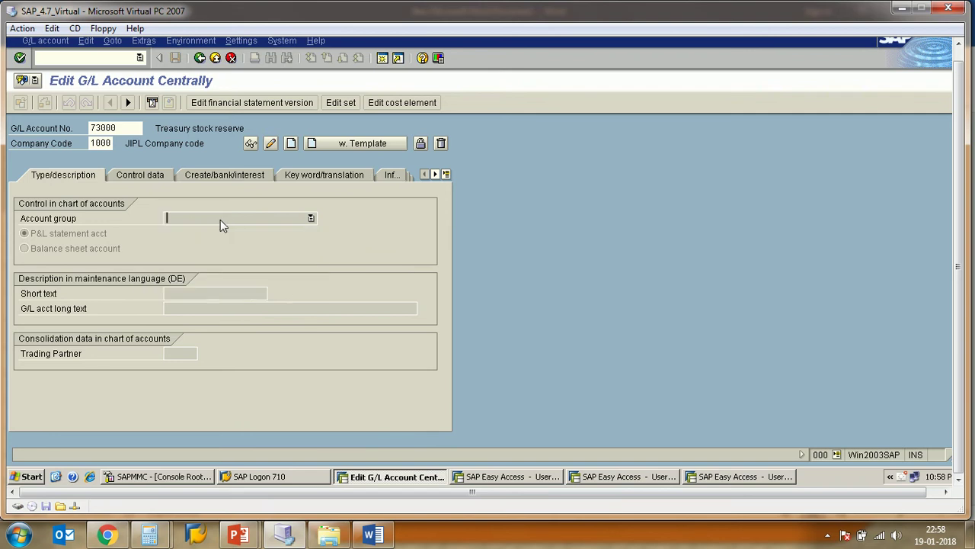
left_click(230, 220)
left_click(229, 218)
left_click(181, 294)
left_click(191, 219)
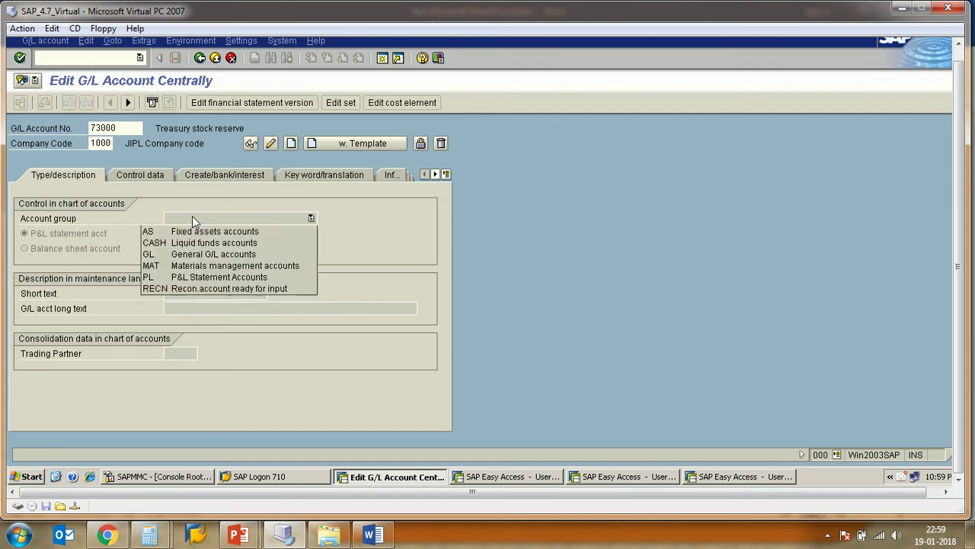
left_click(353, 247)
left_click(293, 218)
left_click(290, 219)
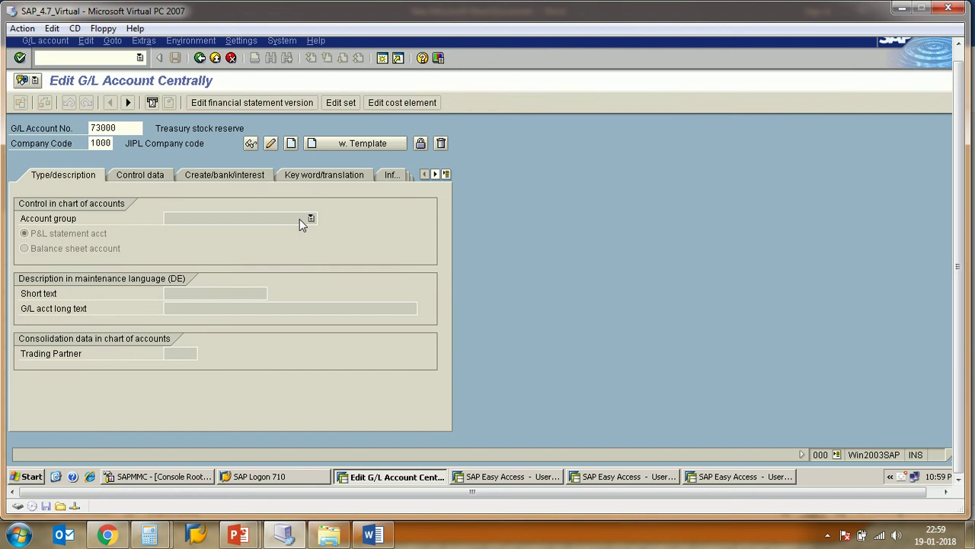
left_click(276, 220)
left_click(276, 219)
Step: Display G/L account 73000 in company code 1000 and review its control data and type/description
key("F3")
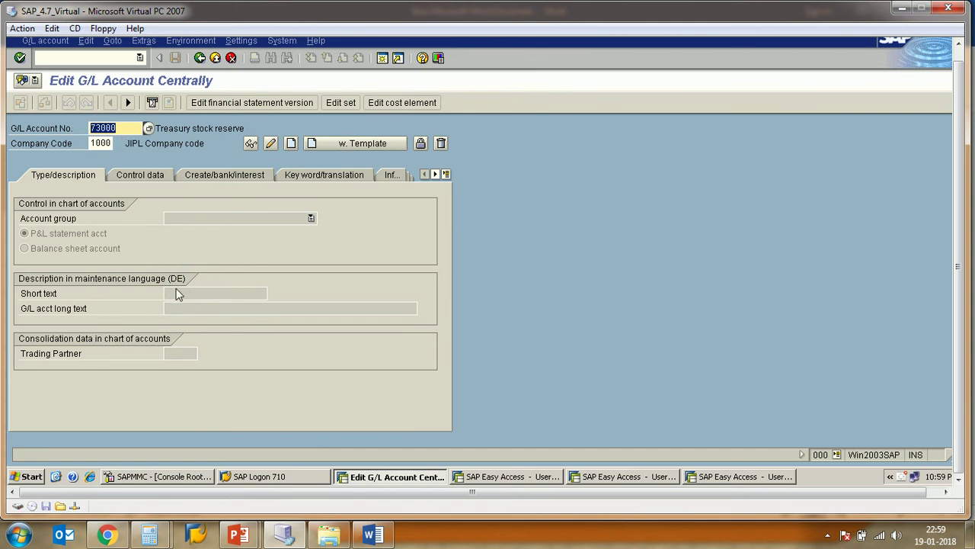
left_click(138, 177)
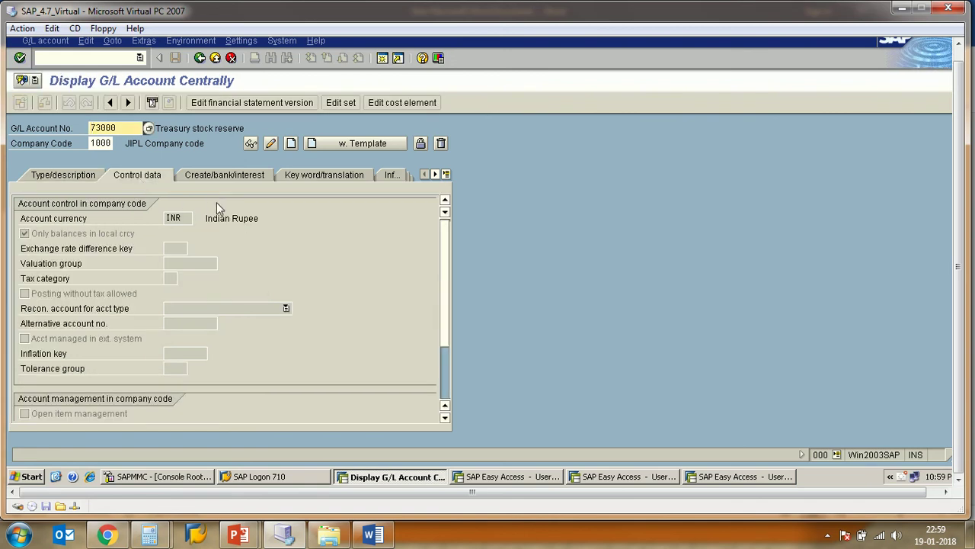
left_click(447, 174)
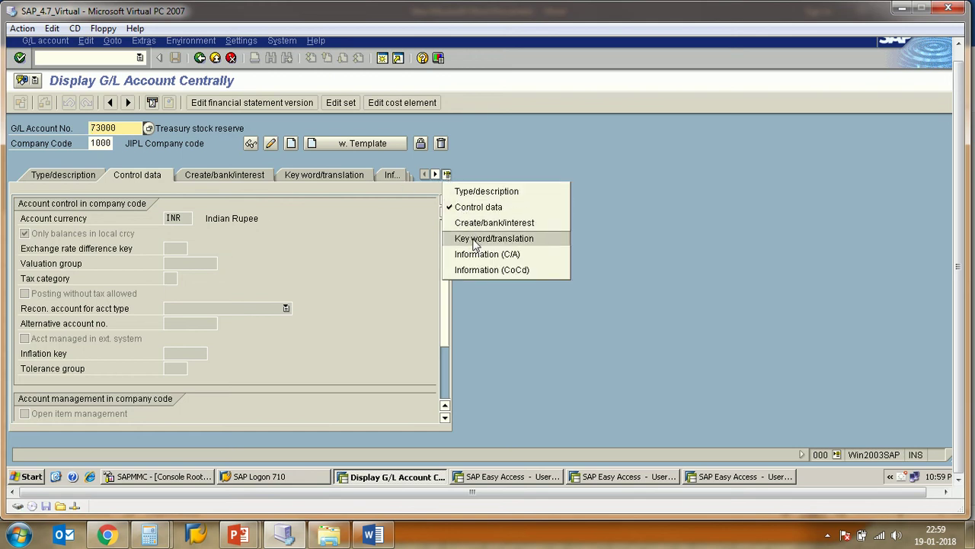
left_click(355, 254)
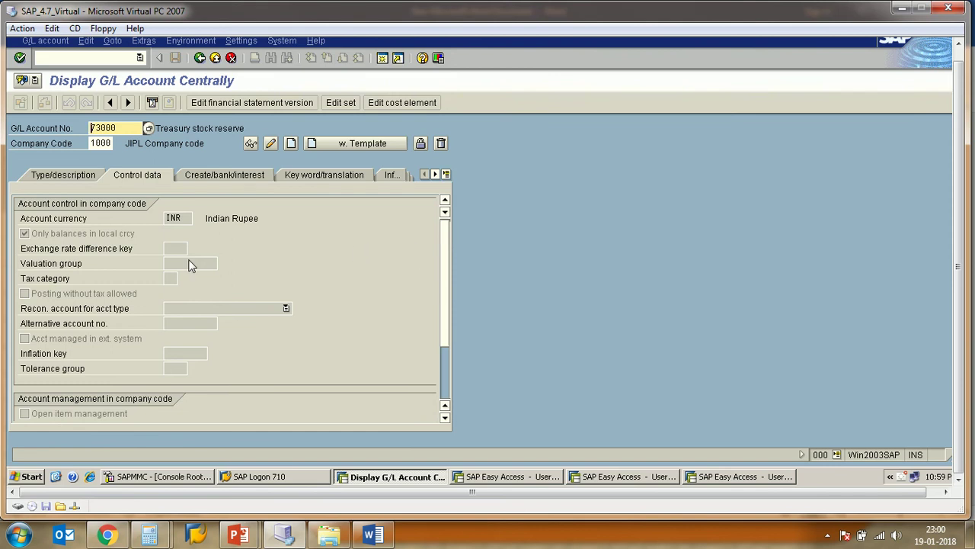
left_click(76, 180)
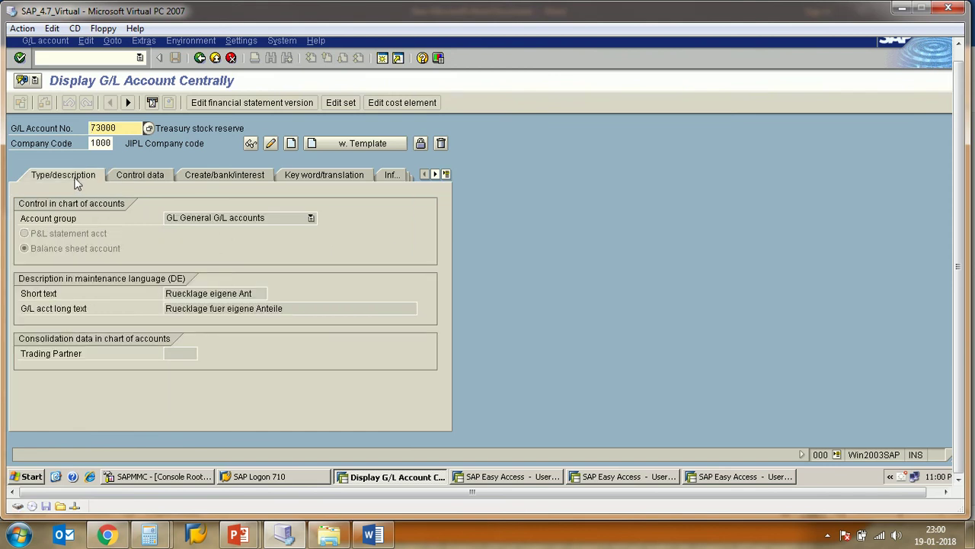
Step: View the create/bank/interest data of G/L account 73000 and examine its assigned field status group and description
left_click(216, 179)
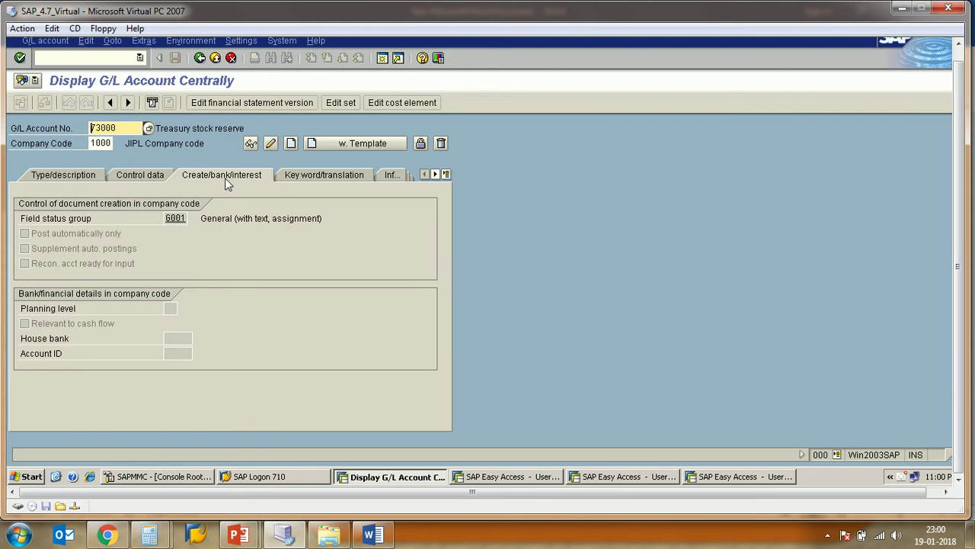
left_click(90, 220)
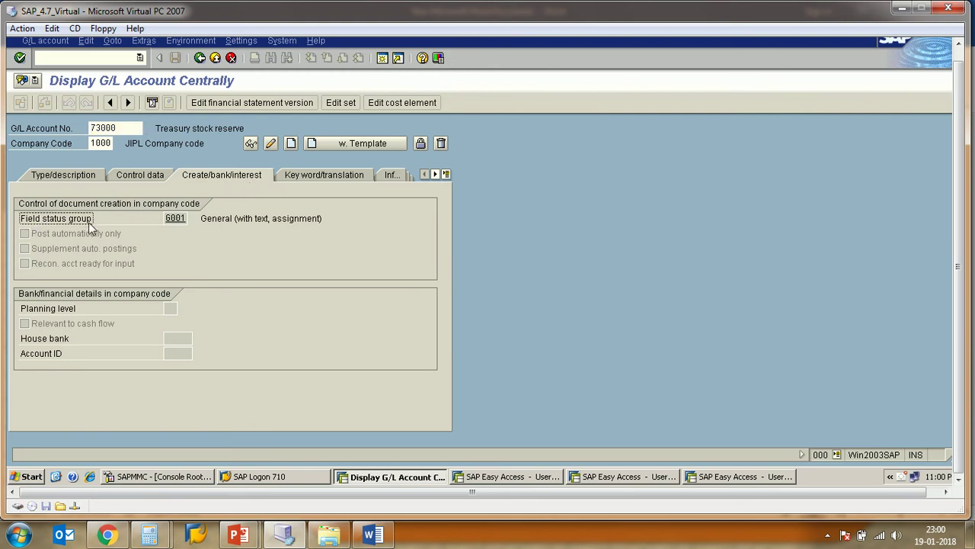
double_click(175, 219)
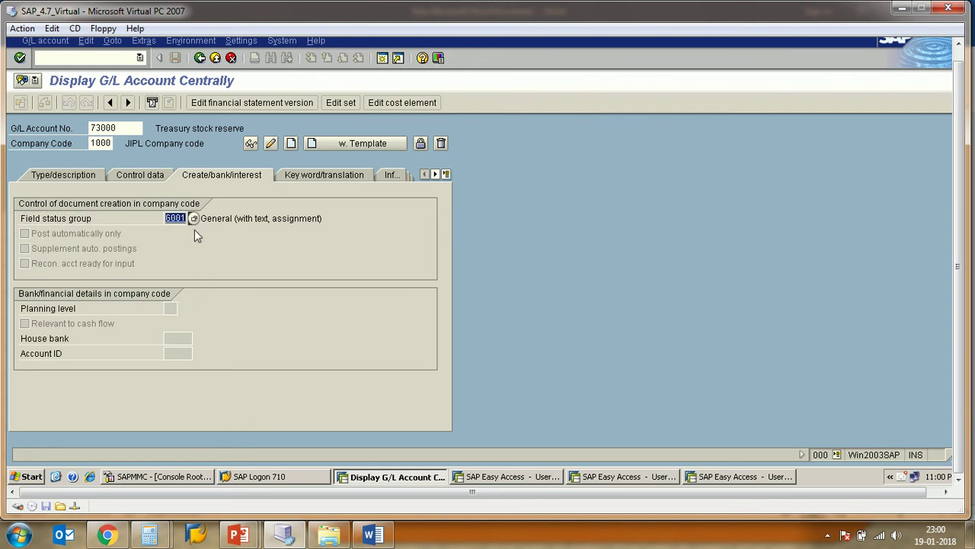
double_click(130, 130)
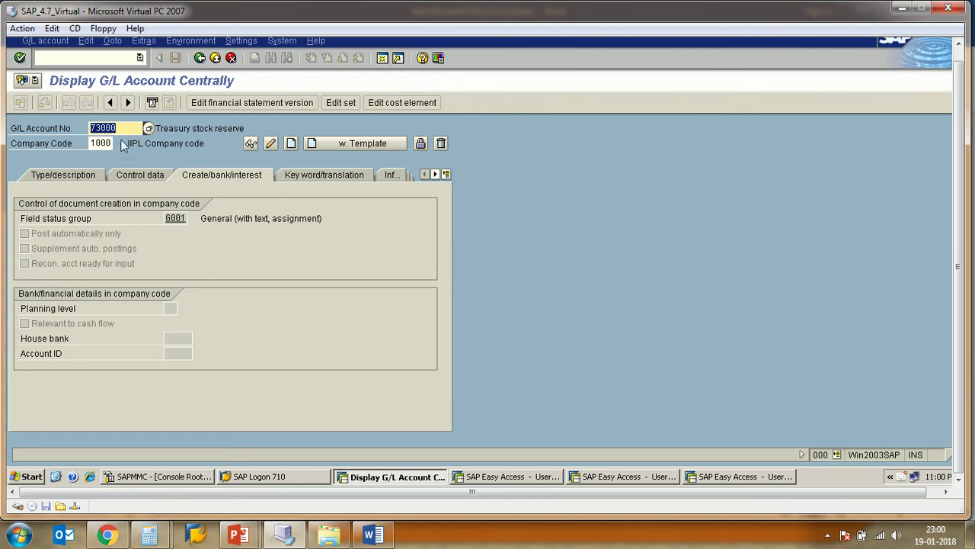
left_click(174, 219)
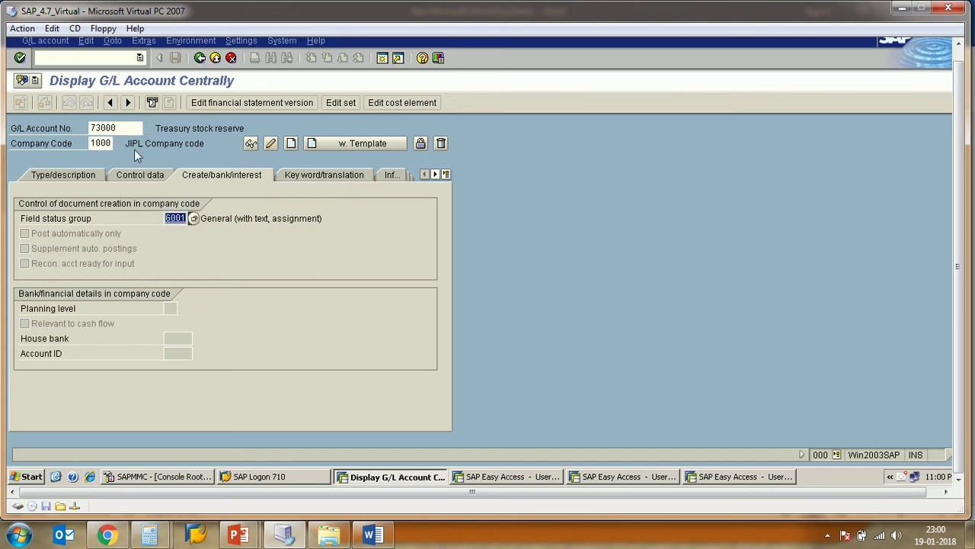
left_click(127, 131)
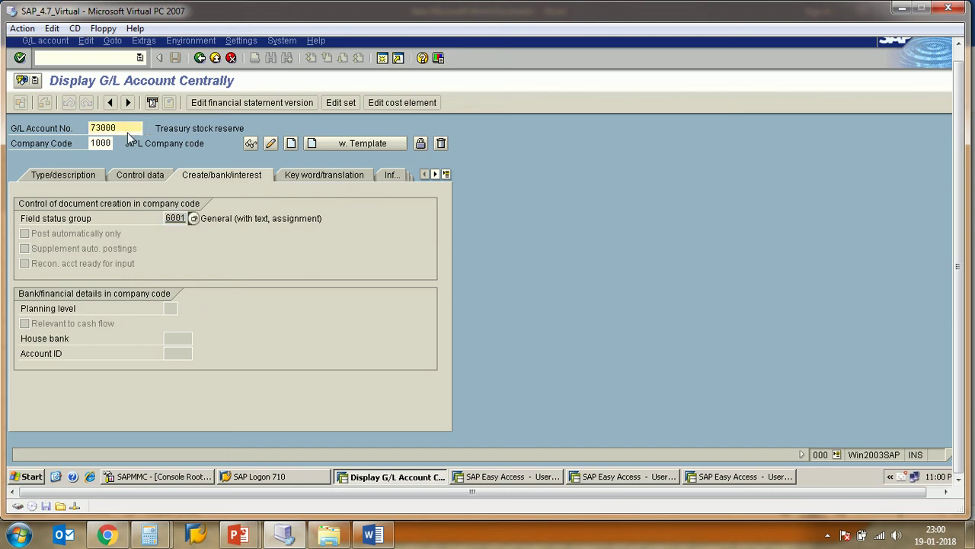
left_click(171, 220)
left_click_drag(204, 219, 314, 221)
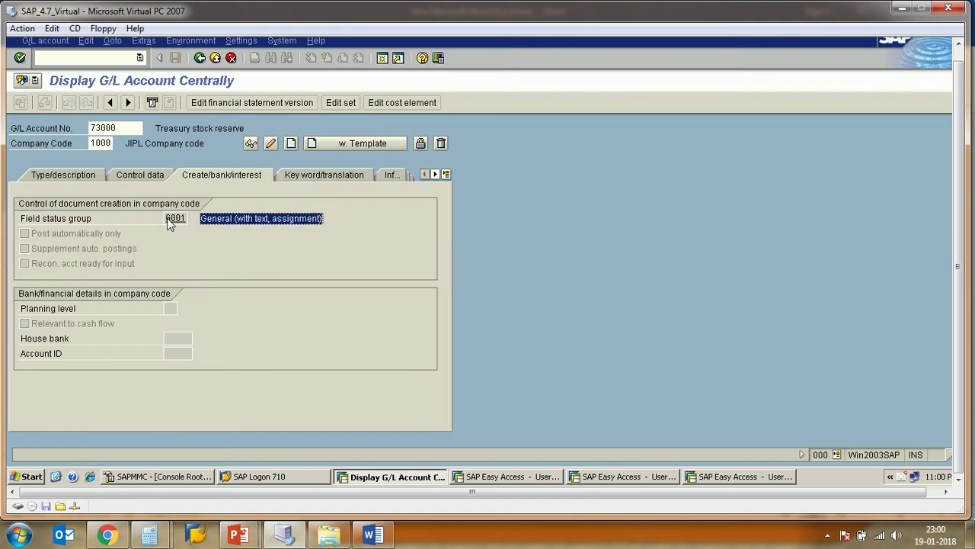
left_click_drag(168, 220, 187, 221)
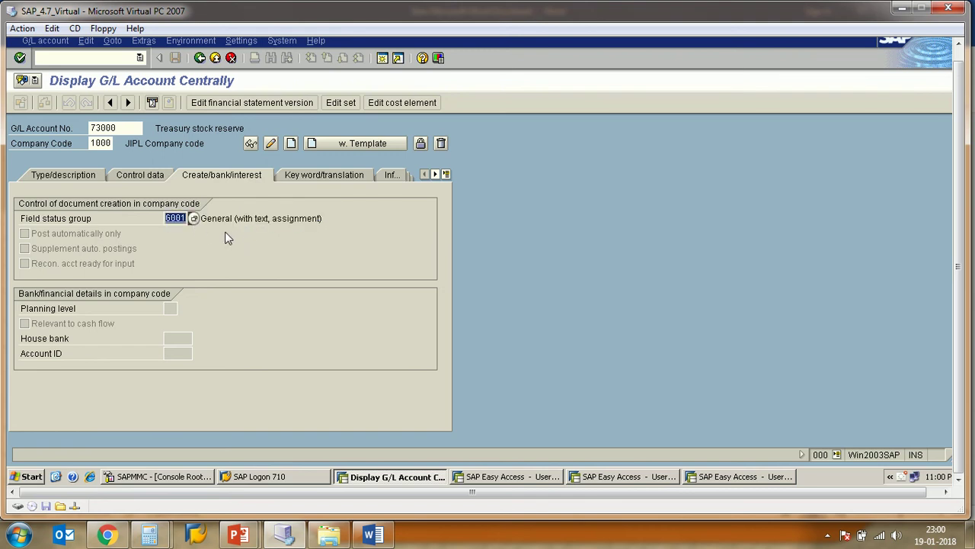
left_click_drag(203, 219, 326, 221)
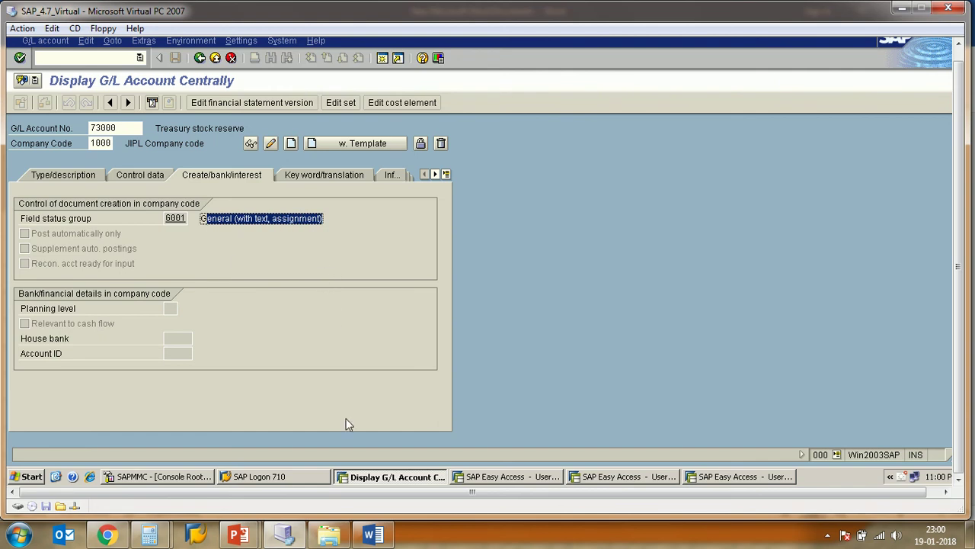
Step: Switch to the Word document and place its restored window beside the SAP field status group data
left_click(373, 534)
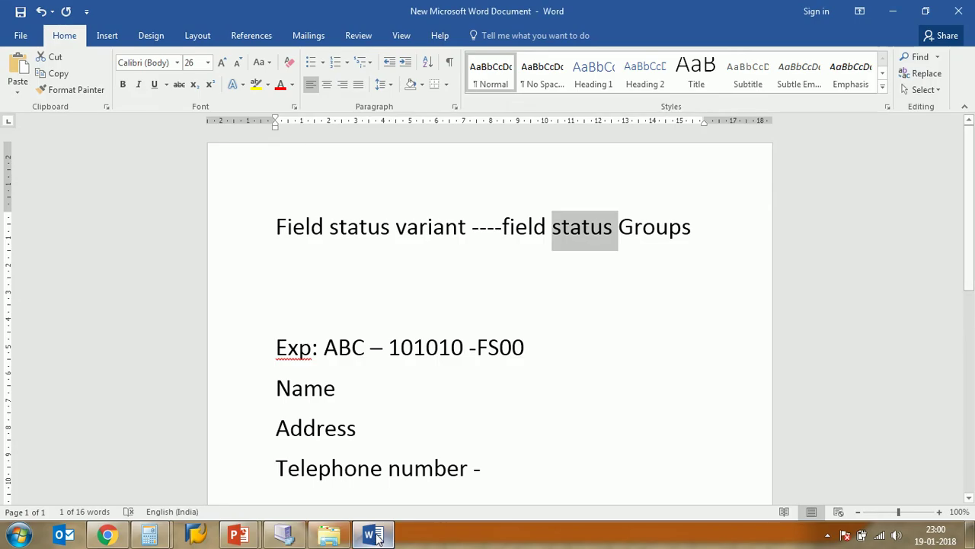
double_click(293, 18)
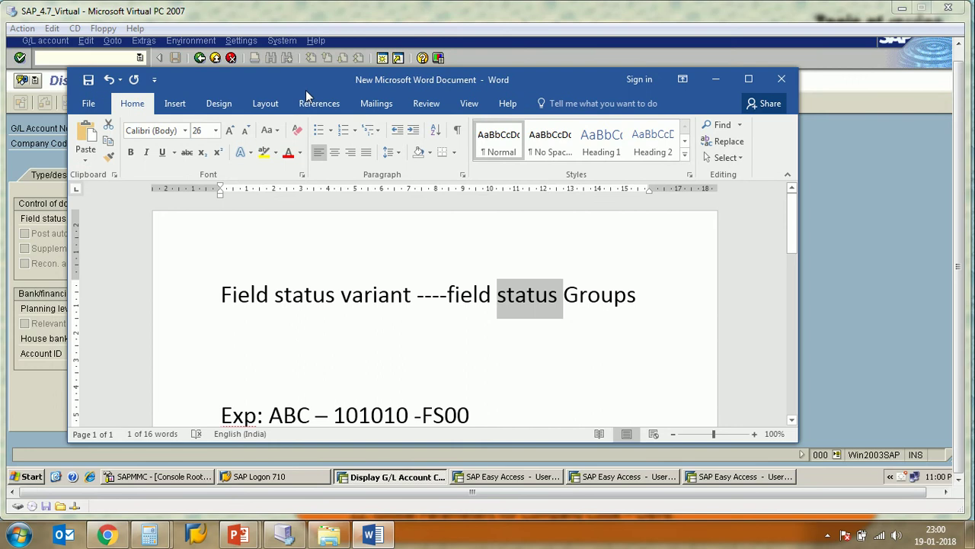
left_click_drag(306, 91, 544, 60)
scroll(591, 221, "down", 2)
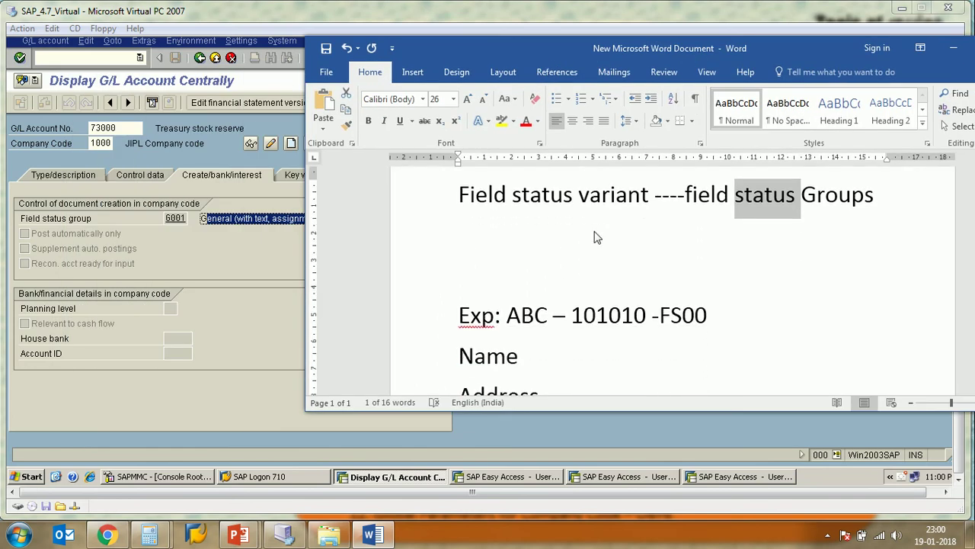
Step: Change the example line to account 73000 with field status group G001, matching the SAP G/L account
left_click_drag(573, 315, 645, 320)
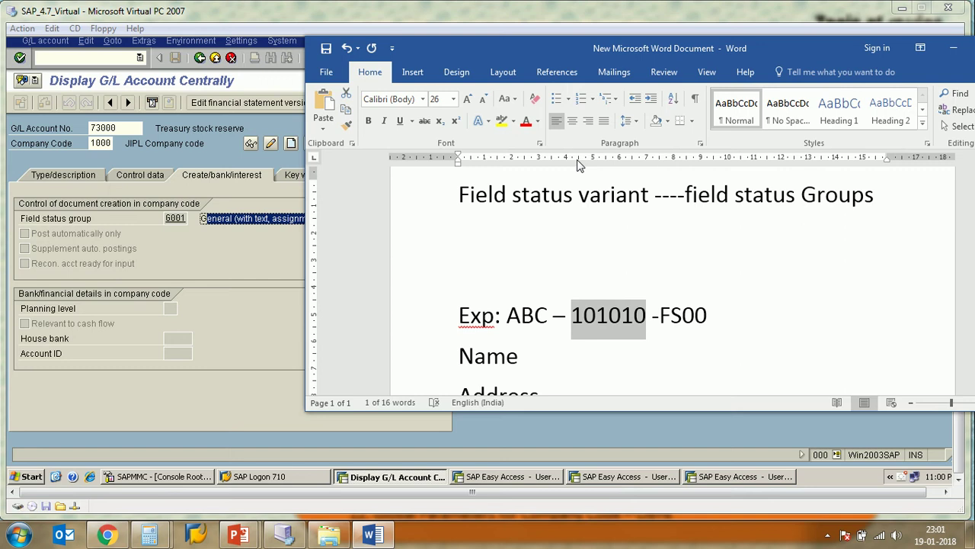
type("73000")
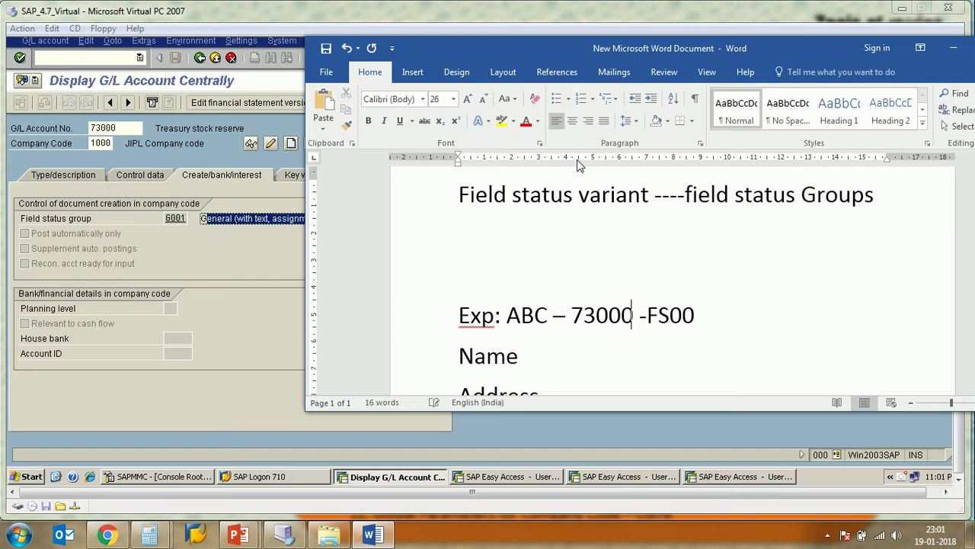
left_click(124, 132)
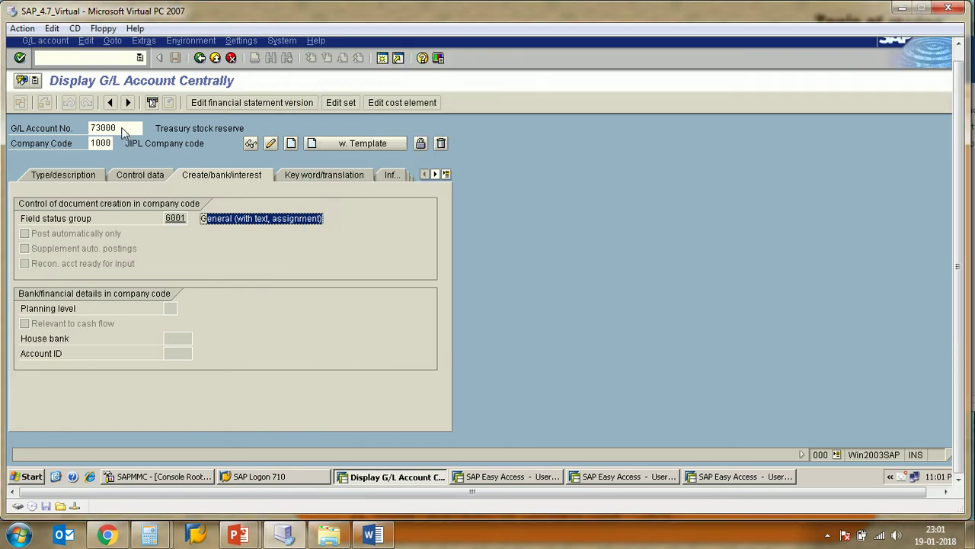
double_click(123, 132)
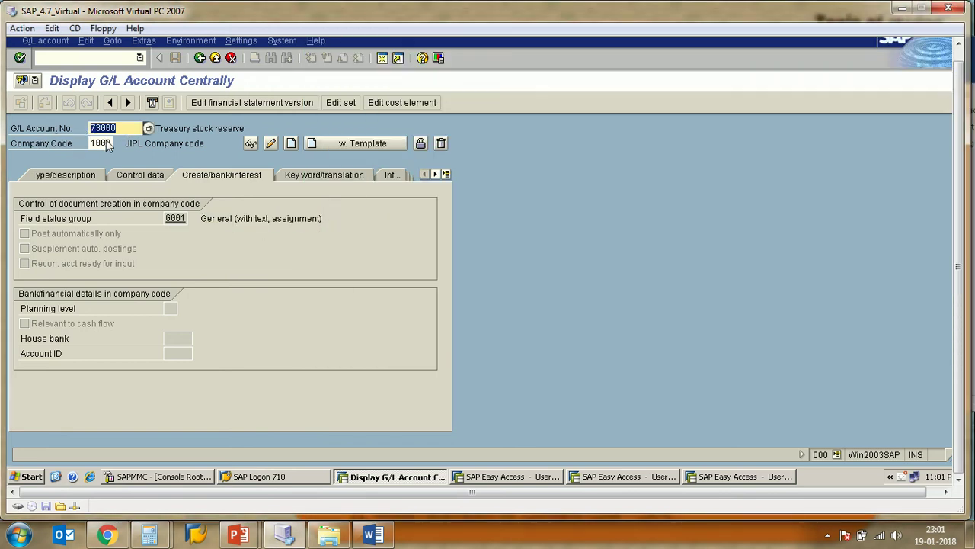
left_click(372, 534)
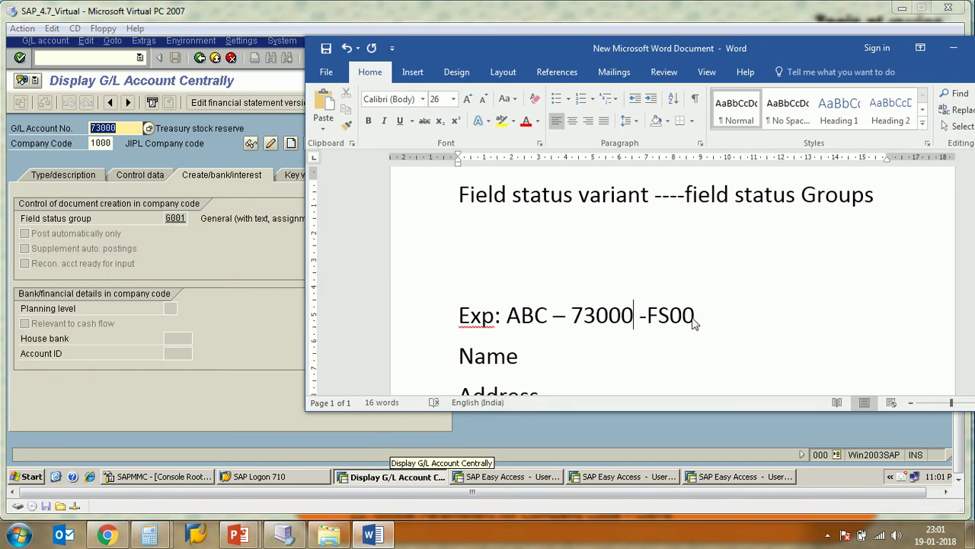
left_click_drag(648, 318, 707, 322)
key("BackSpace")
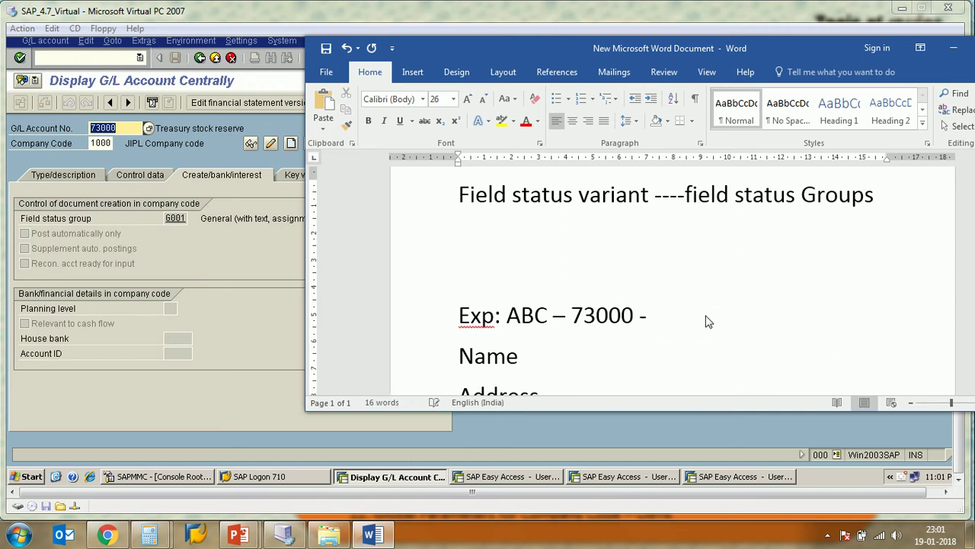
type("G001")
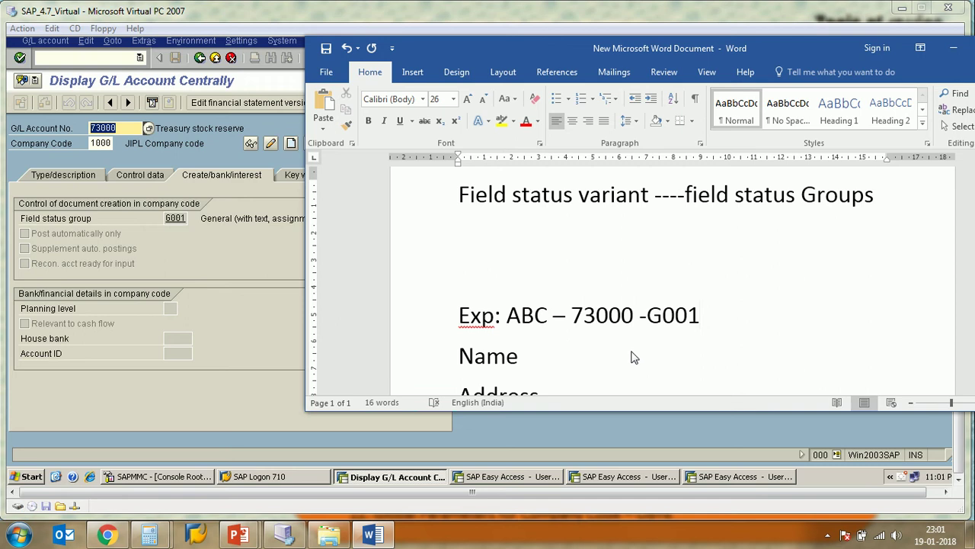
Step: Move the Word window up and make it taller to show the Name, Address and Telephone number lines
left_click_drag(650, 320, 700, 317)
left_click_drag(598, 47, 598, 17)
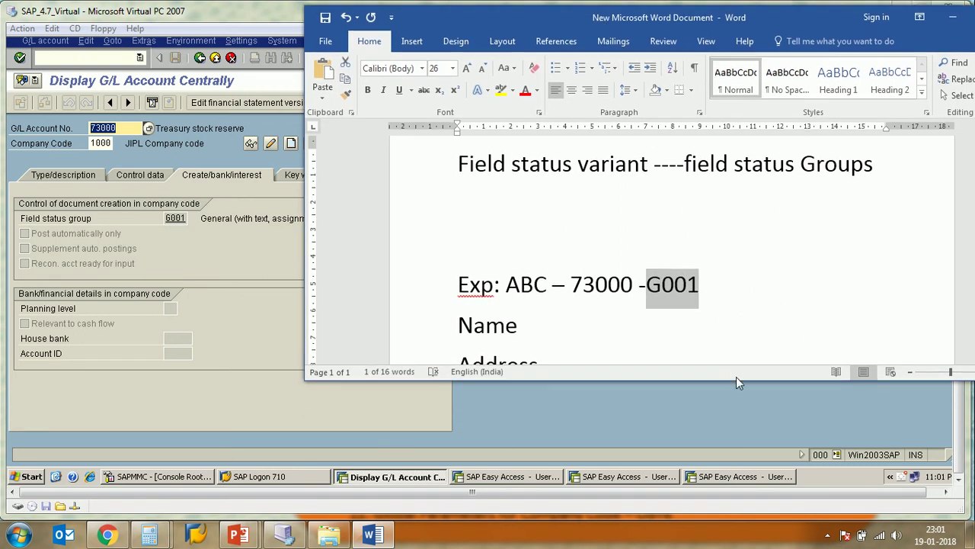
left_click_drag(732, 381, 736, 476)
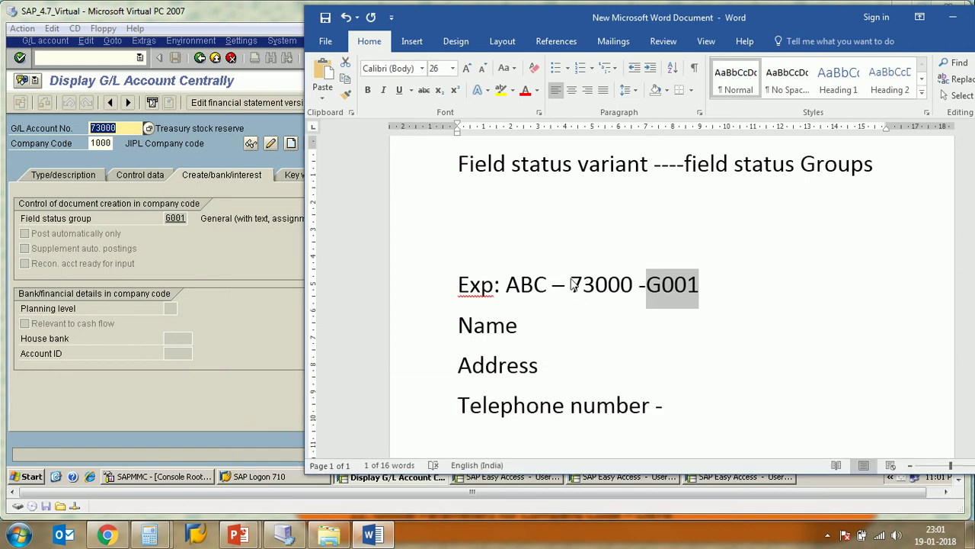
left_click_drag(573, 285, 632, 288)
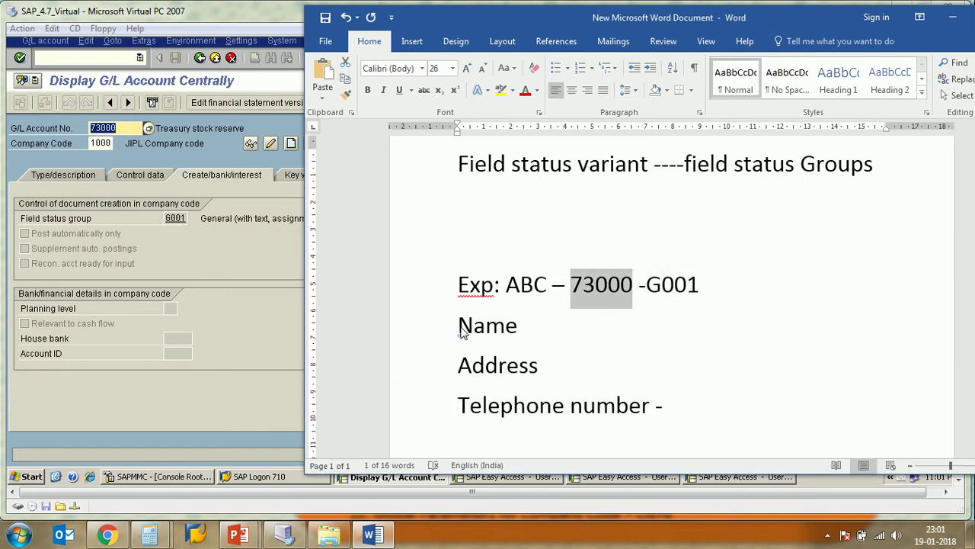
Step: Complete the example lines in the Word document with "- 123456" after Name and "-XXXXXX" after Address
left_click_drag(461, 328, 647, 407)
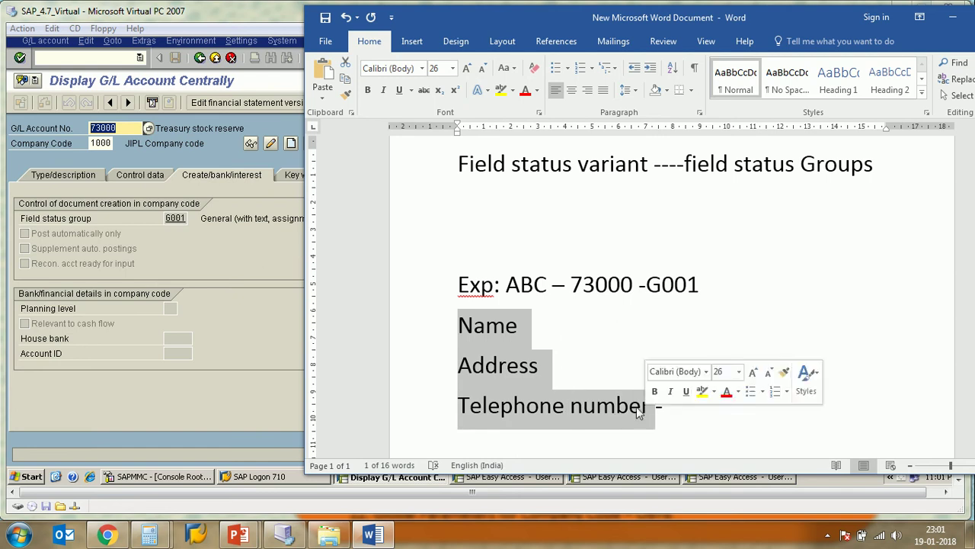
left_click(544, 329)
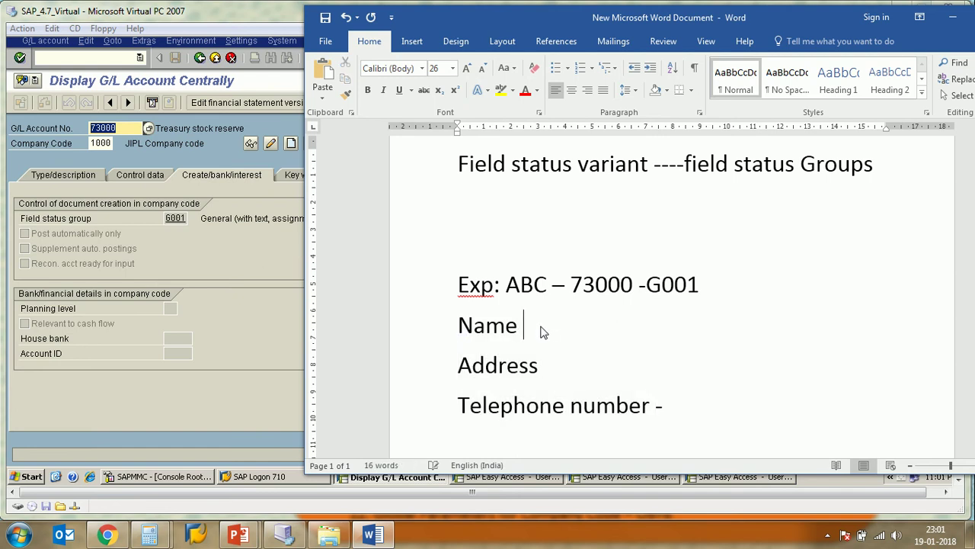
type("- 123456")
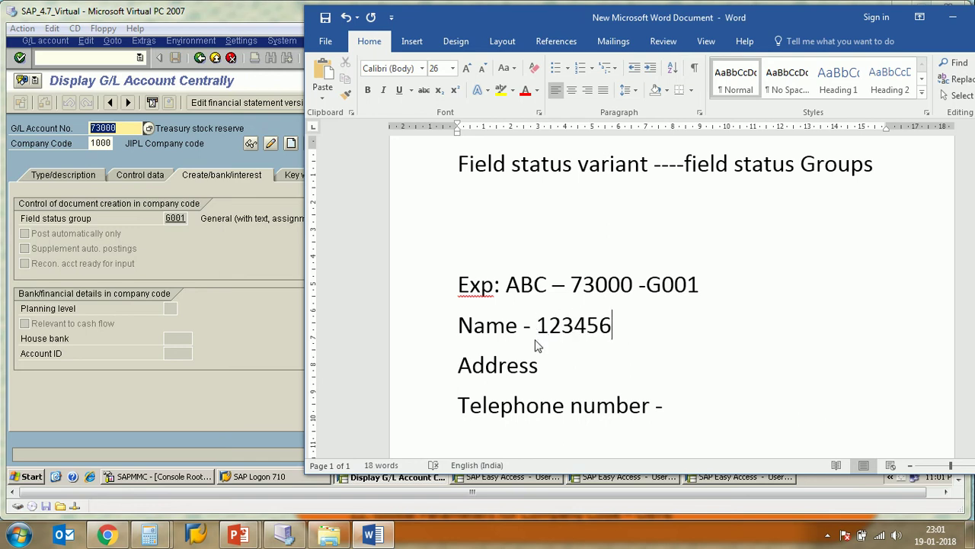
left_click_drag(538, 329, 617, 341)
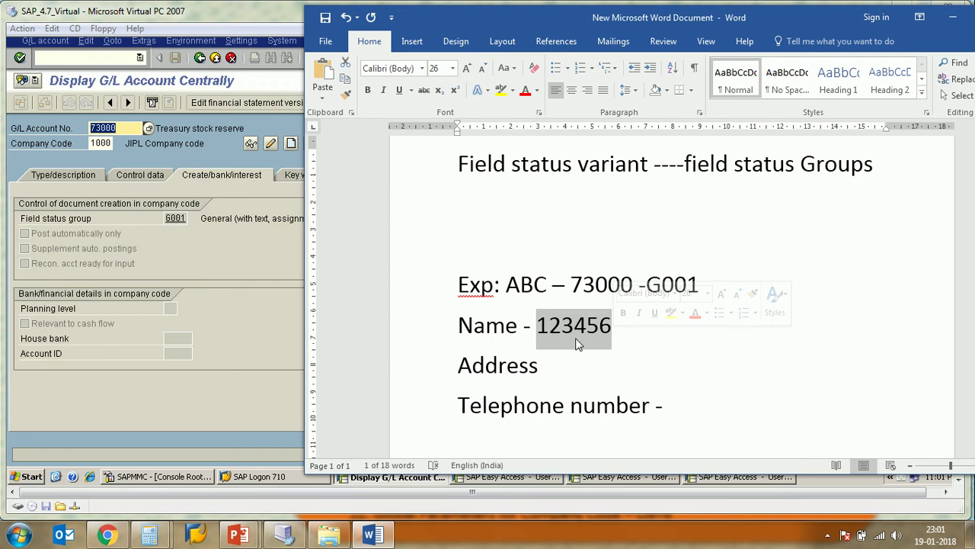
left_click(577, 379)
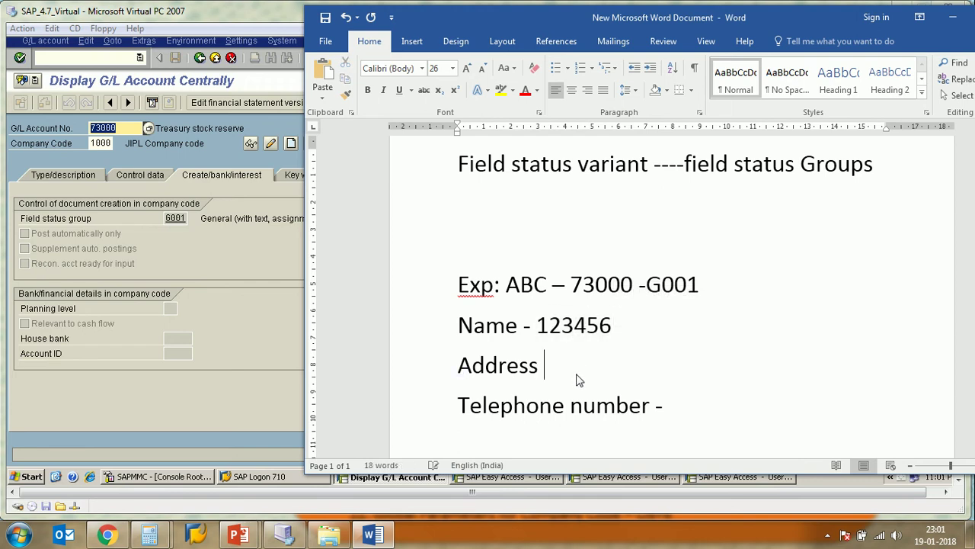
type("-XXXXXX")
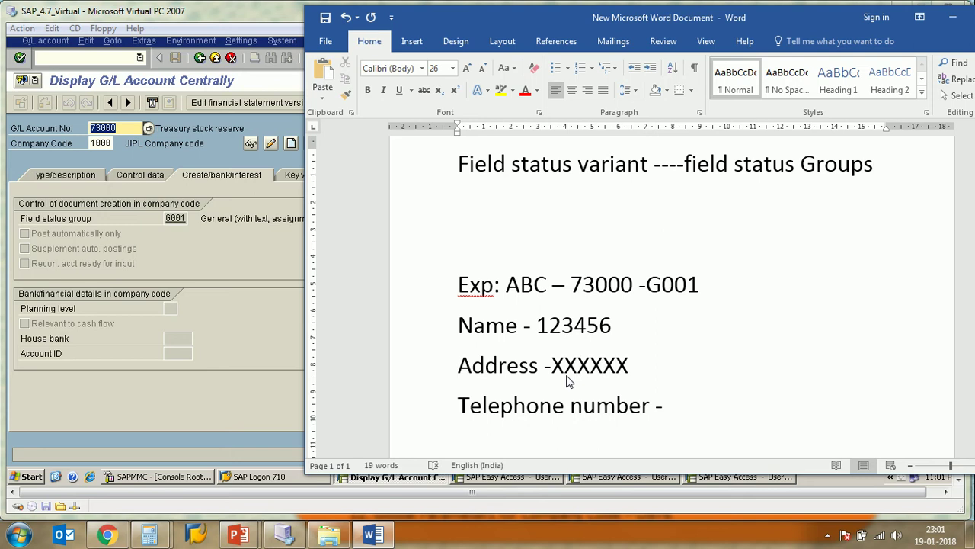
left_click_drag(553, 369, 630, 369)
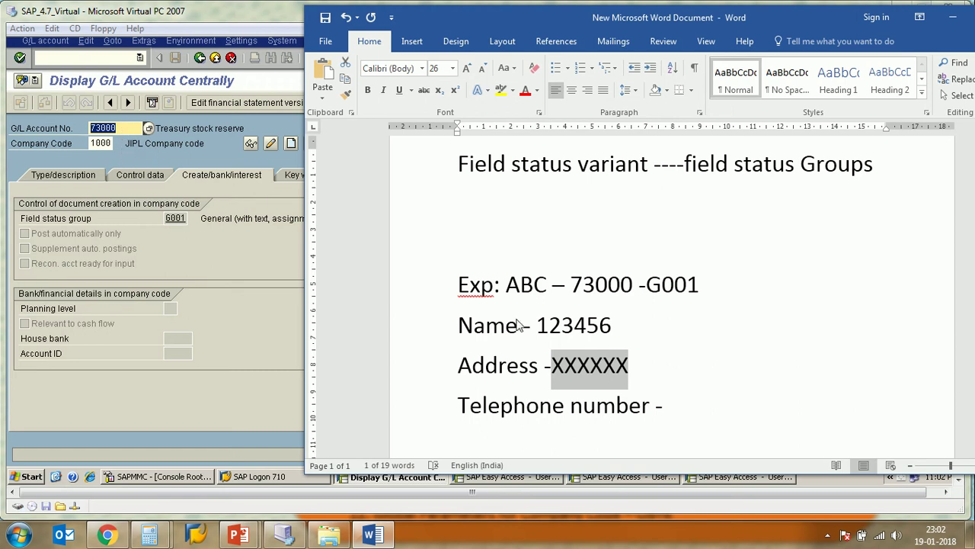
left_click(640, 368)
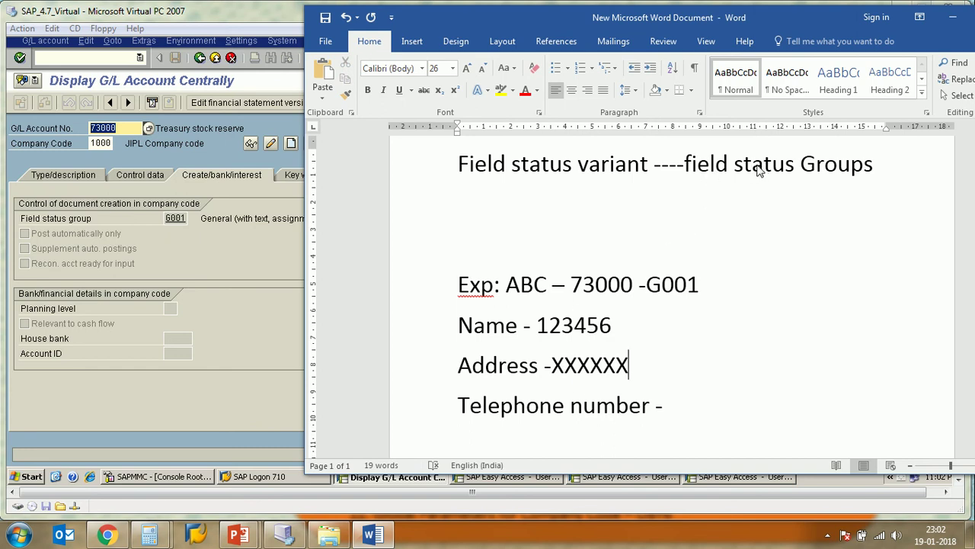
Step: Examine the Field status variant and field status Groups heading terms against the example Name and Address values
left_click_drag(759, 172, 859, 169)
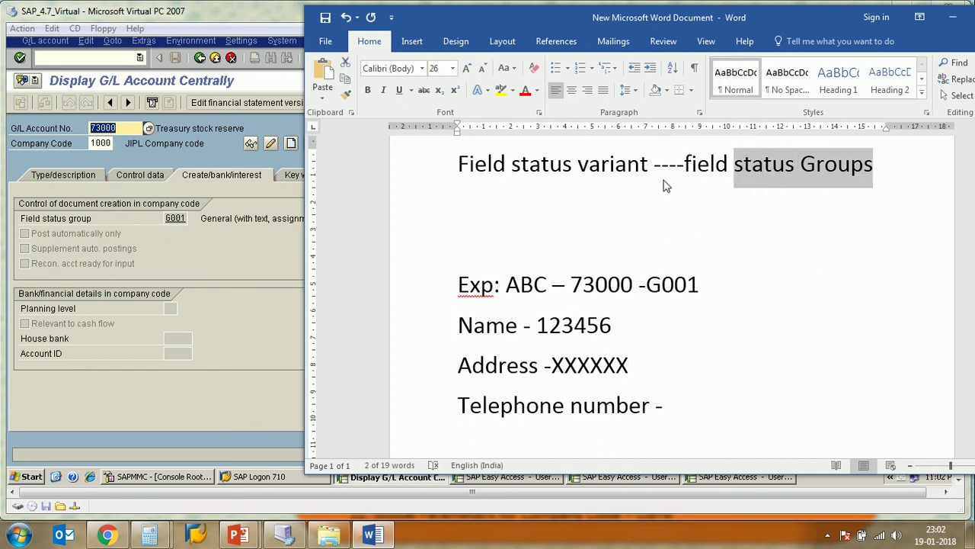
left_click_drag(688, 164, 855, 173)
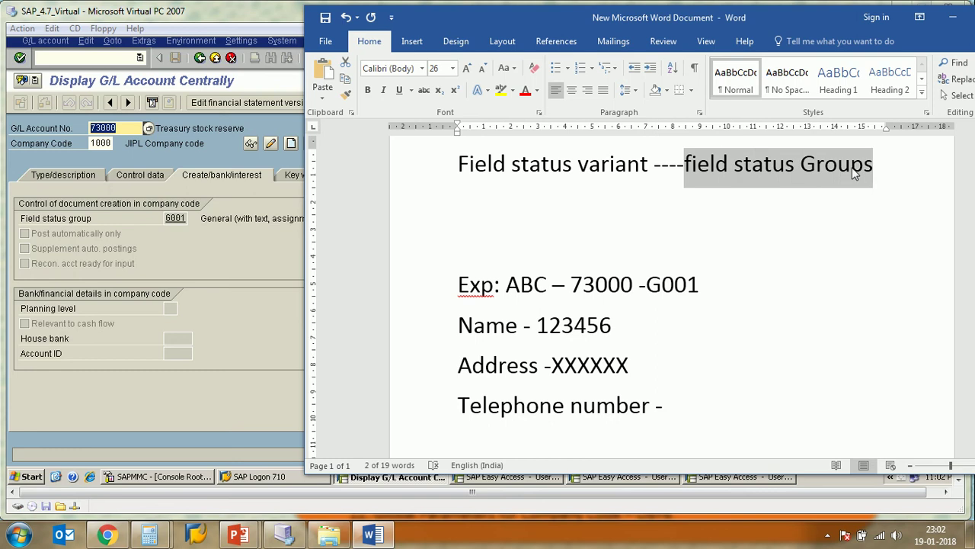
left_click_drag(466, 169, 622, 168)
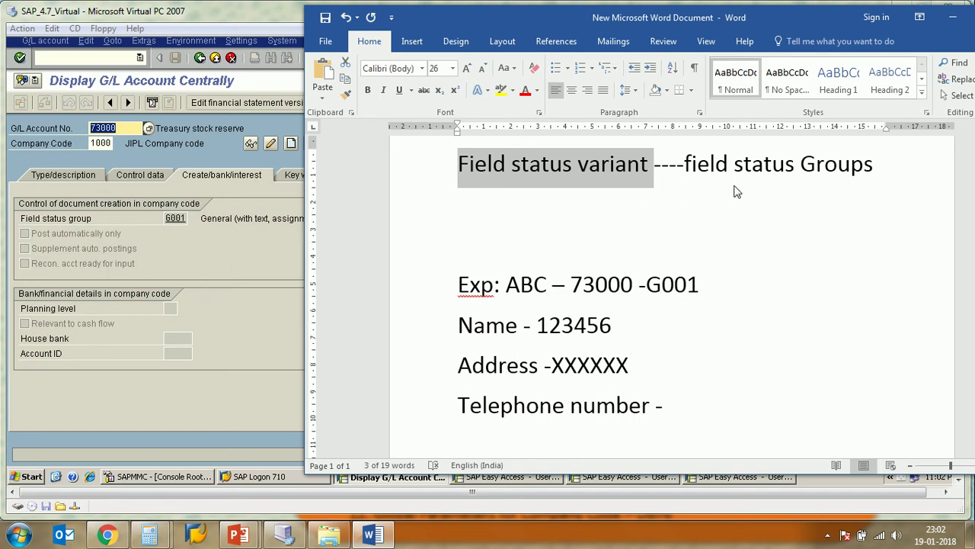
left_click(694, 166)
left_click_drag(730, 166, 834, 166)
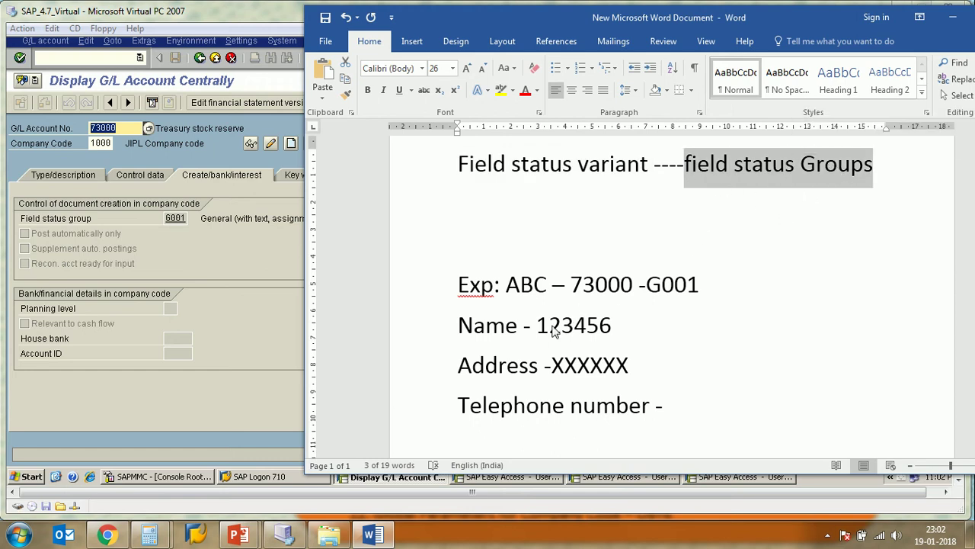
left_click_drag(537, 329, 616, 337)
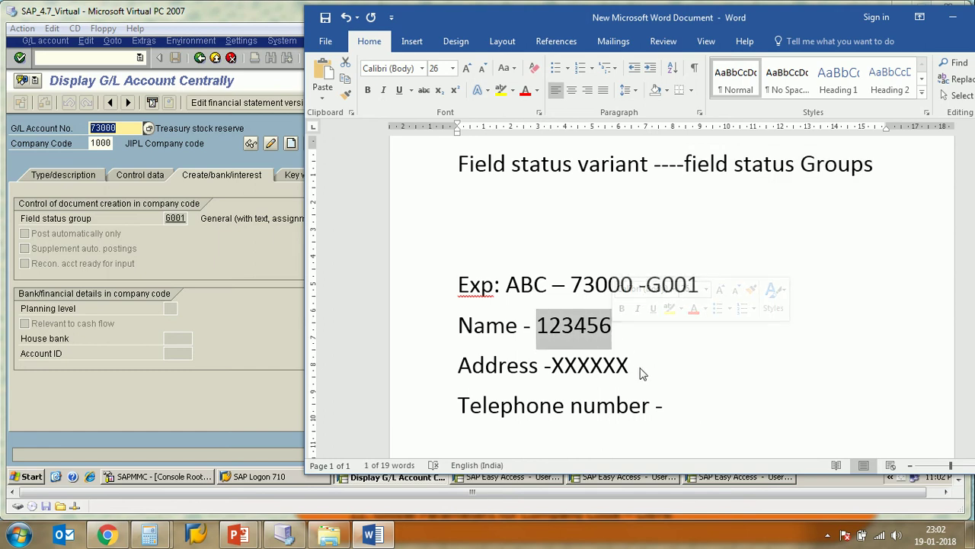
left_click_drag(631, 366, 550, 368)
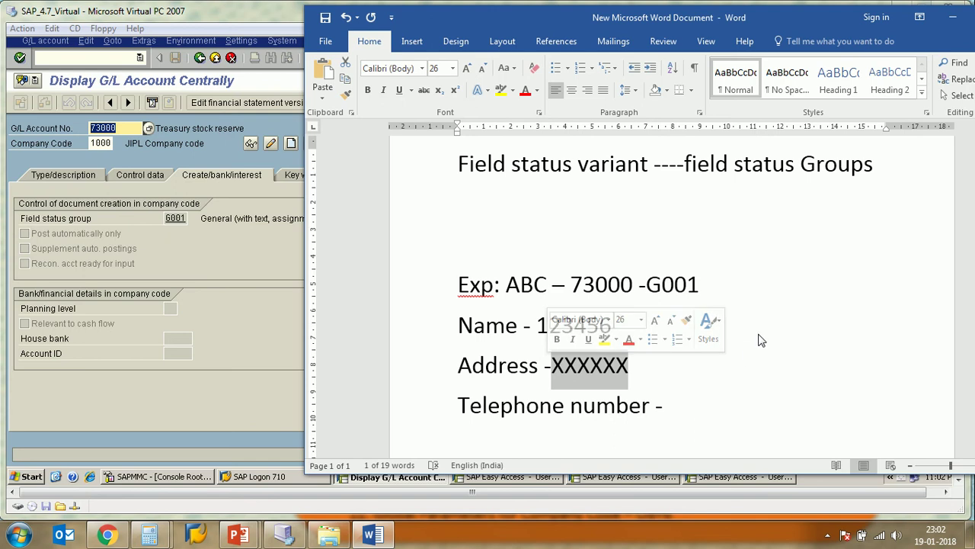
left_click_drag(685, 164, 874, 165)
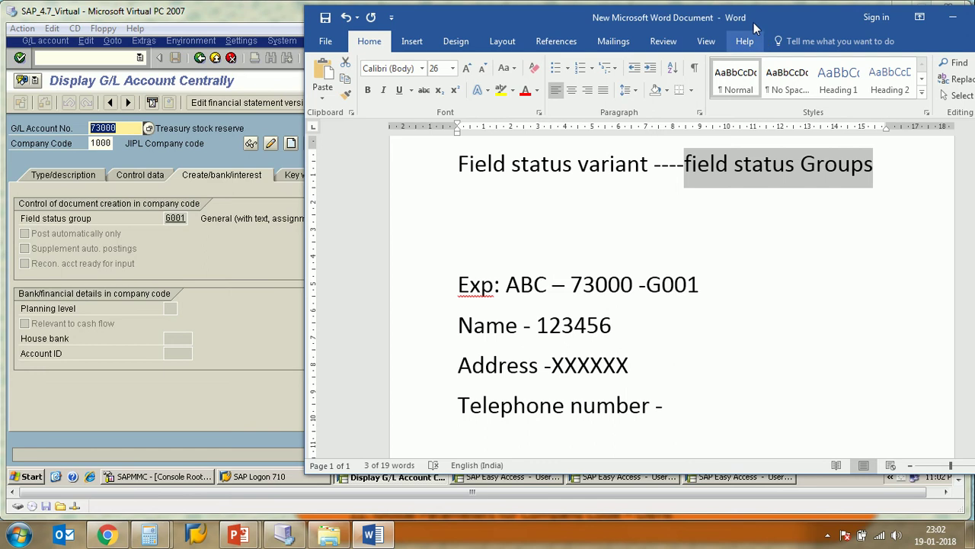
Step: Move the Word window aside and minimize it, and switch to a free SAP Easy Access session
left_click_drag(754, 22, 640, 38)
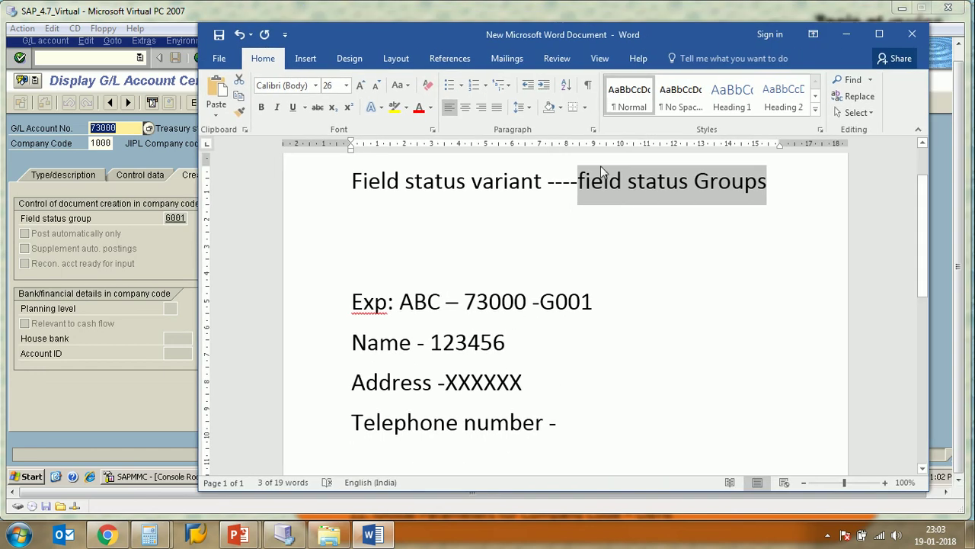
left_click(845, 36)
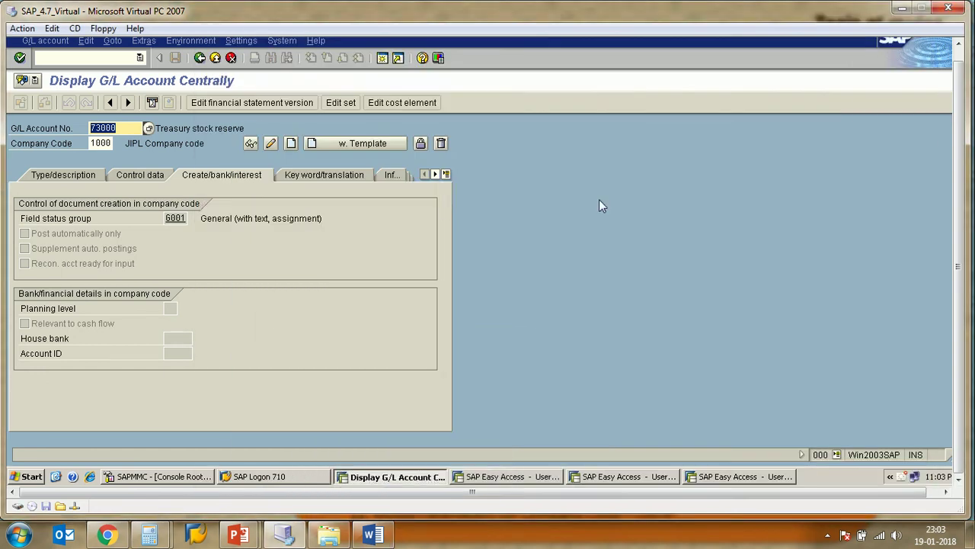
left_click(504, 476)
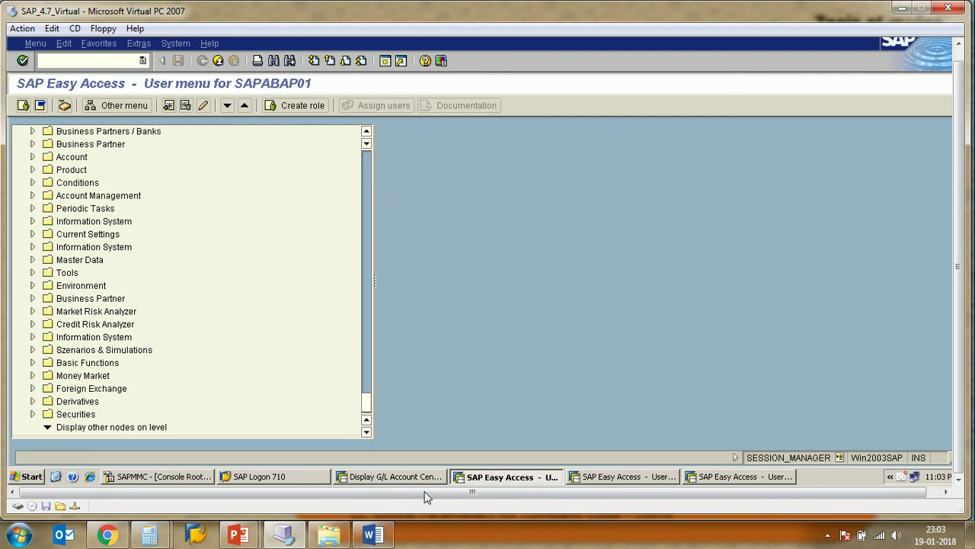
Step: Check the slide show for the Define Field Status Variants code and run transaction OBC4 in the SAP session
mouse_move(246, 522)
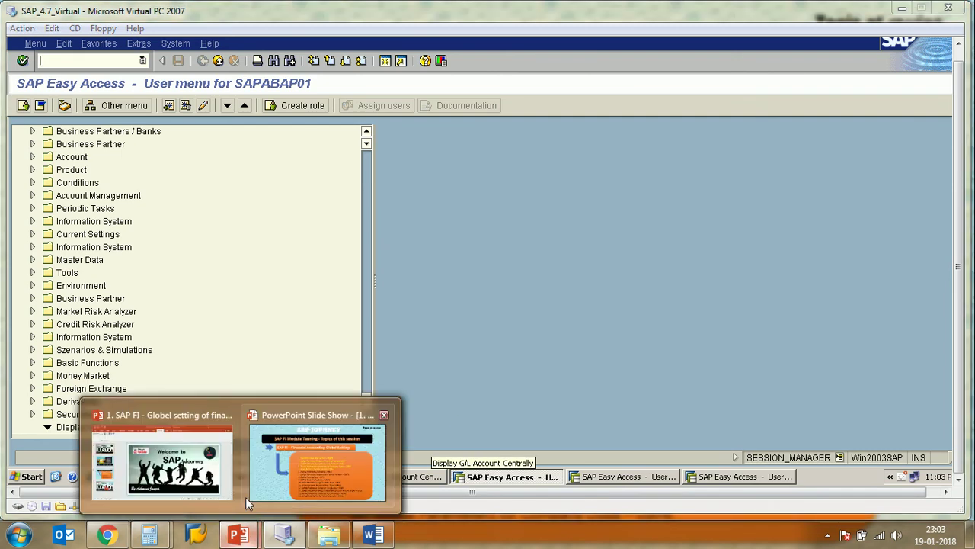
left_click(320, 461)
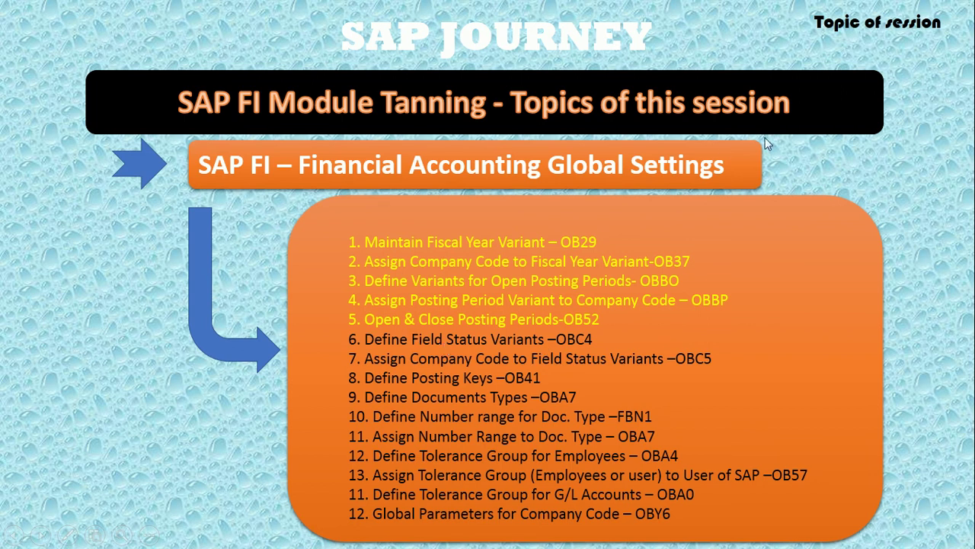
key("Escape")
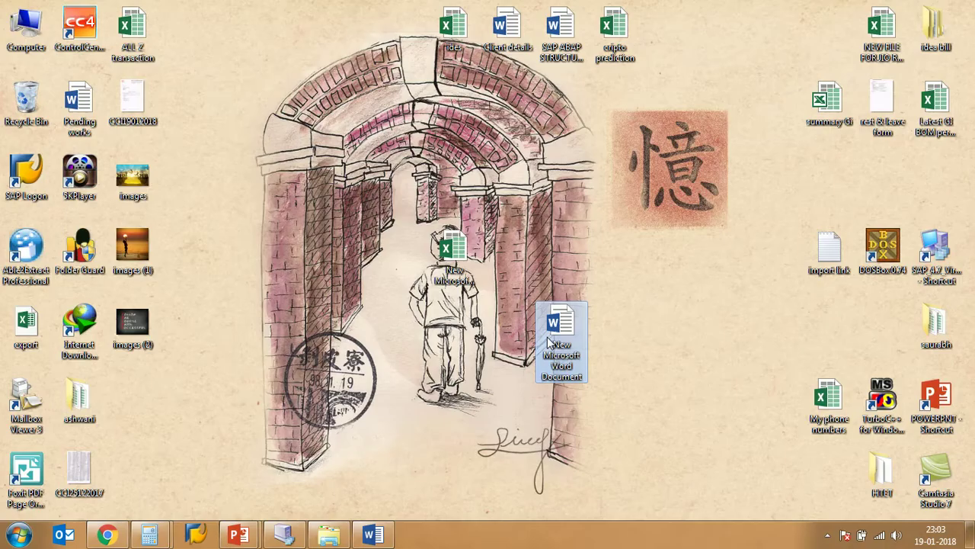
left_click(284, 534)
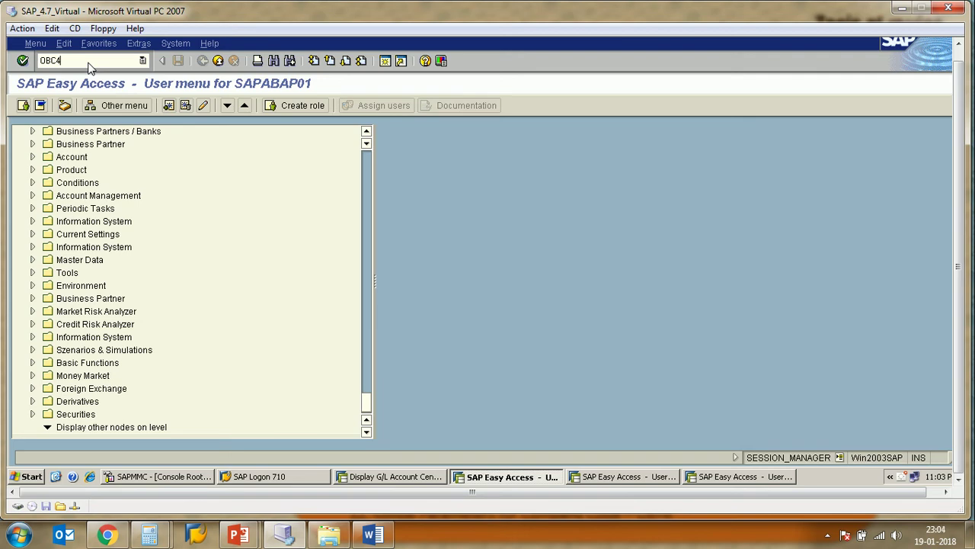
key("Return")
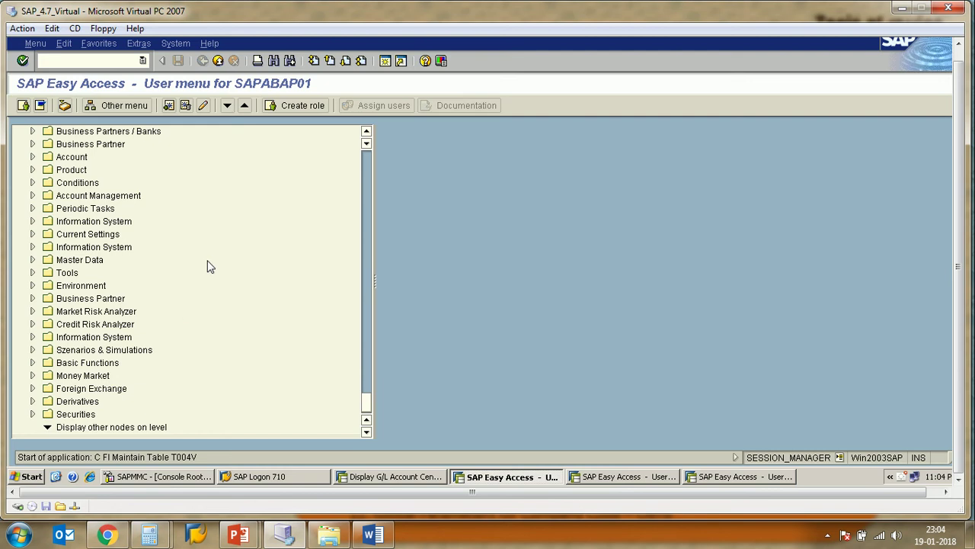
Step: Close the open Windows Explorer, Calculator and Chrome windows, leaving SAP, PowerPoint and Word running
left_click(372, 536)
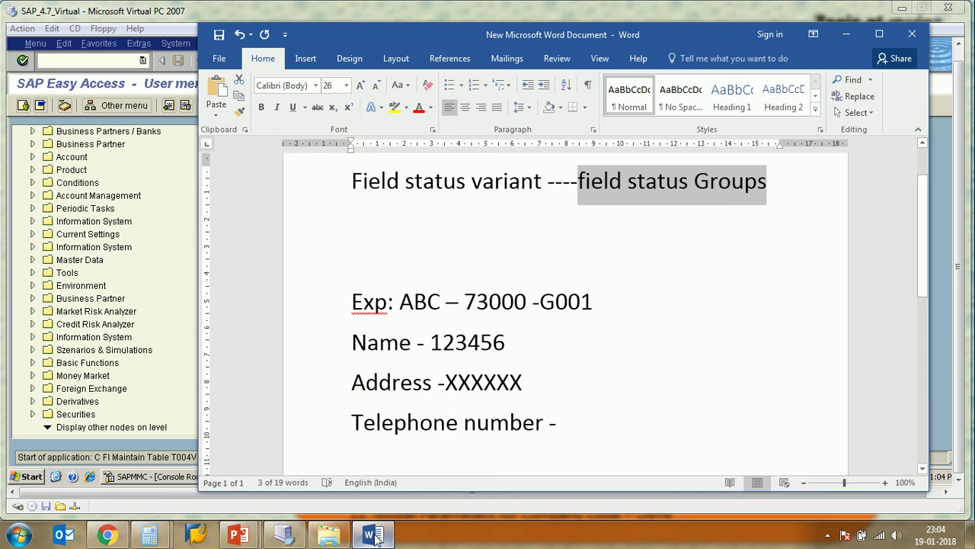
left_click(373, 536)
right_click(331, 537)
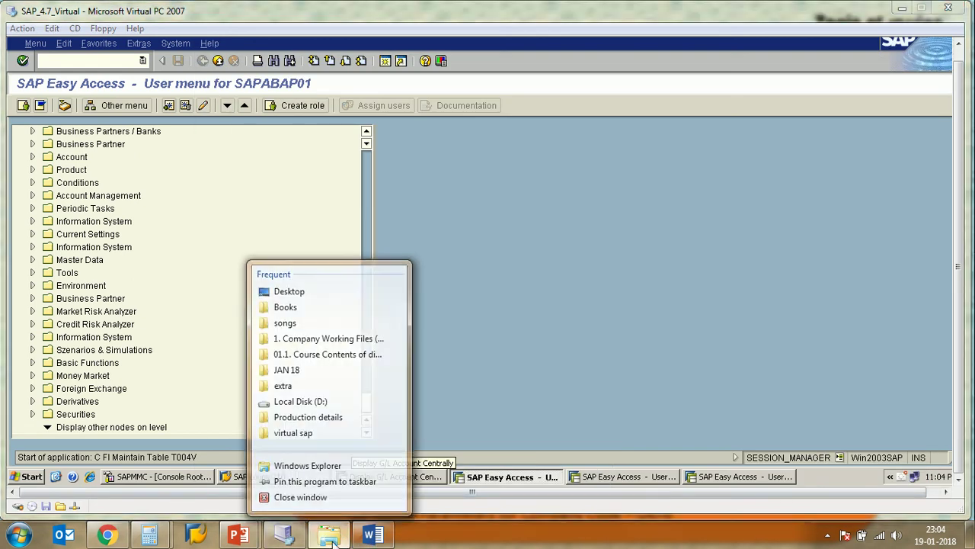
left_click(312, 496)
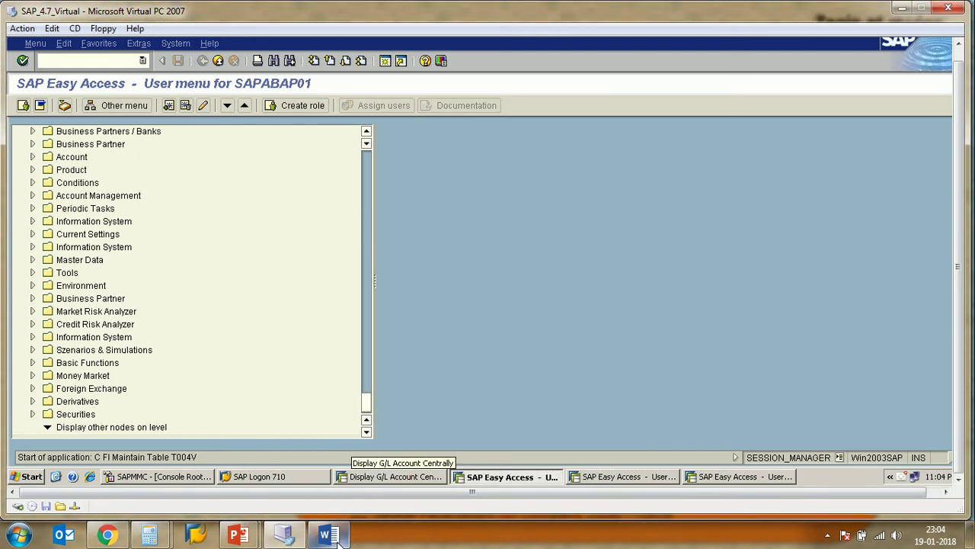
right_click(153, 539)
left_click(99, 496)
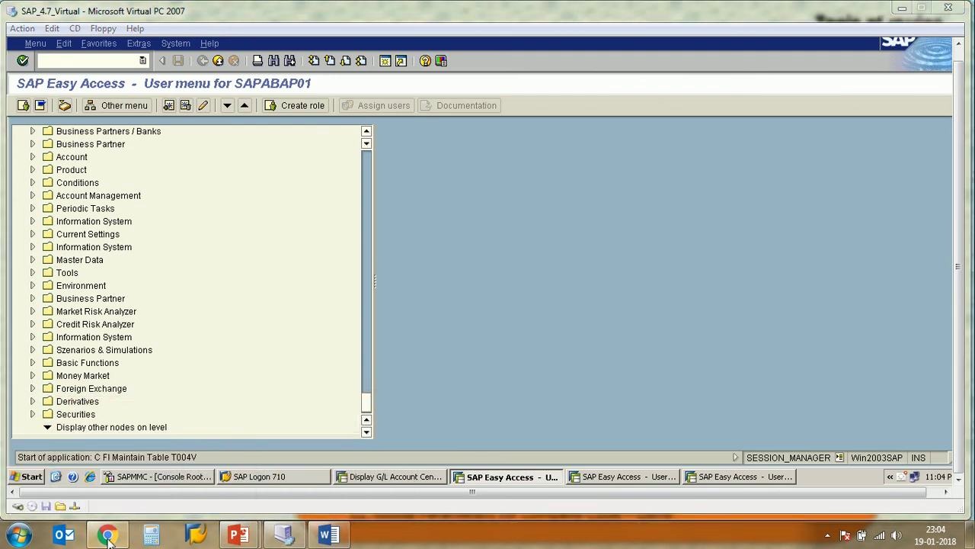
right_click(109, 539)
left_click(107, 496)
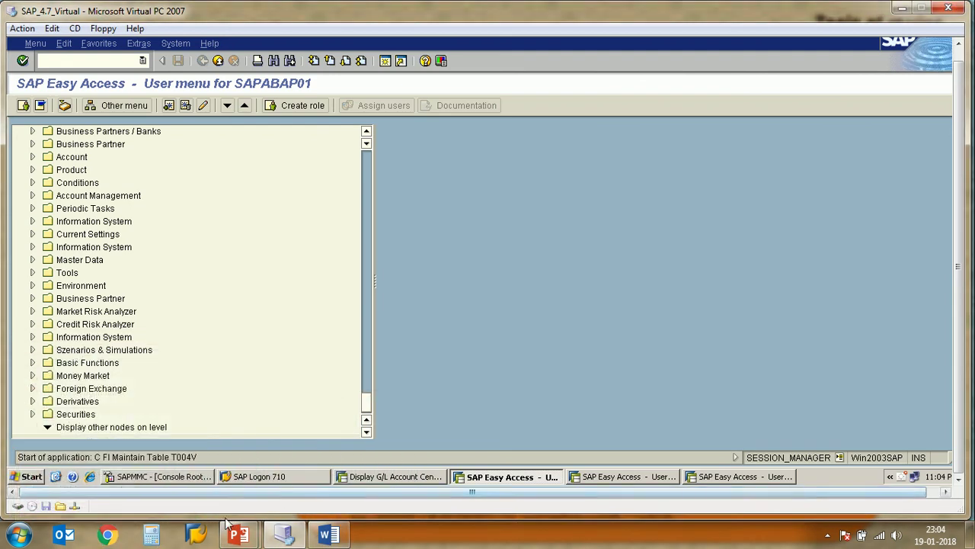
Step: Switch to the Word document, highlight Field status variant in its heading, and move the window to uncover the SAP field status variants list
left_click(330, 536)
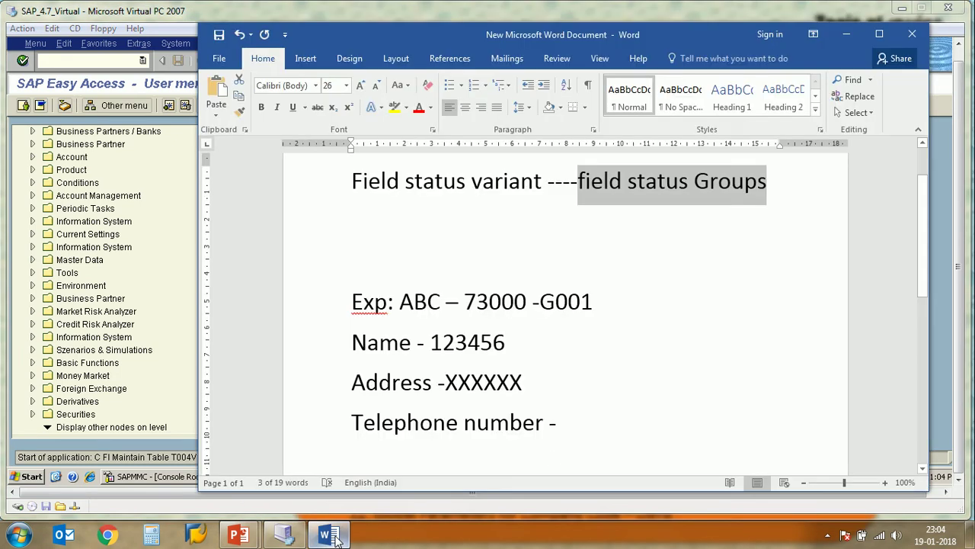
left_click(561, 427)
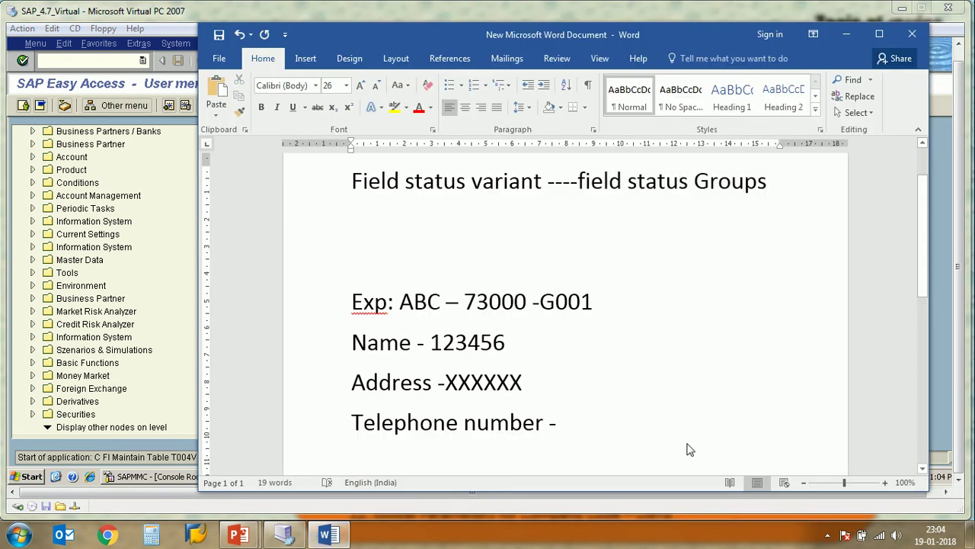
key("Return")
scroll(460, 246, "up", 2)
left_click_drag(353, 252, 563, 277)
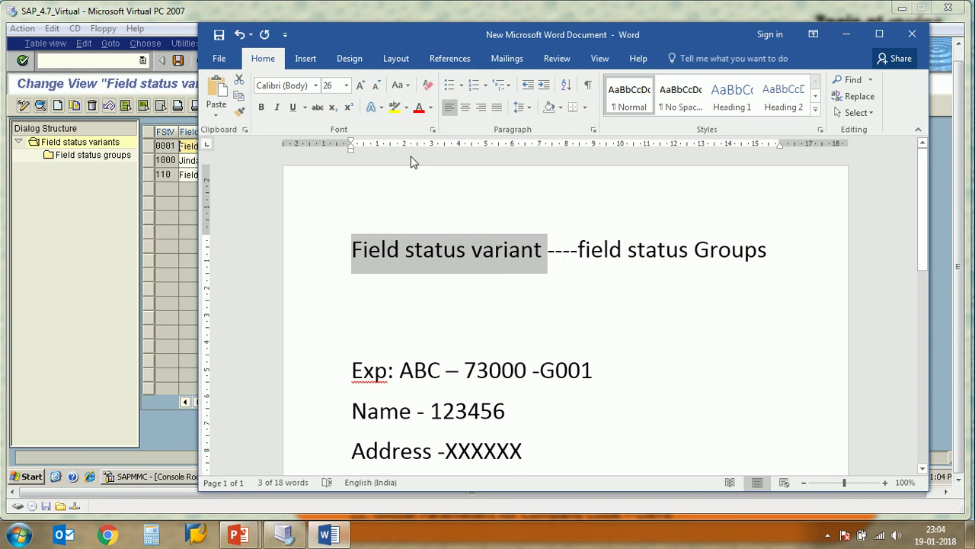
left_click(398, 55)
left_click_drag(476, 30, 545, 11)
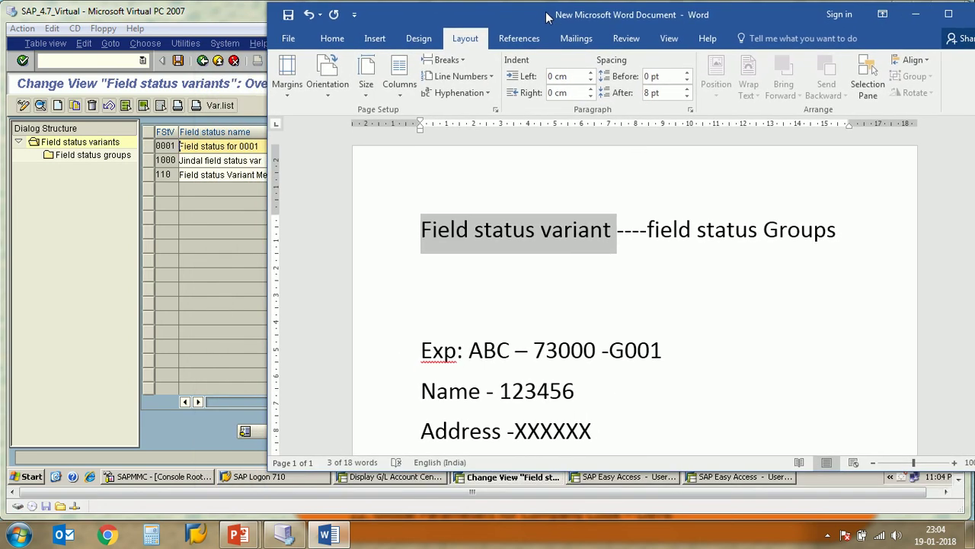
Step: Insert the number "1." in front of Field status variant in the Word heading line
left_click(416, 238)
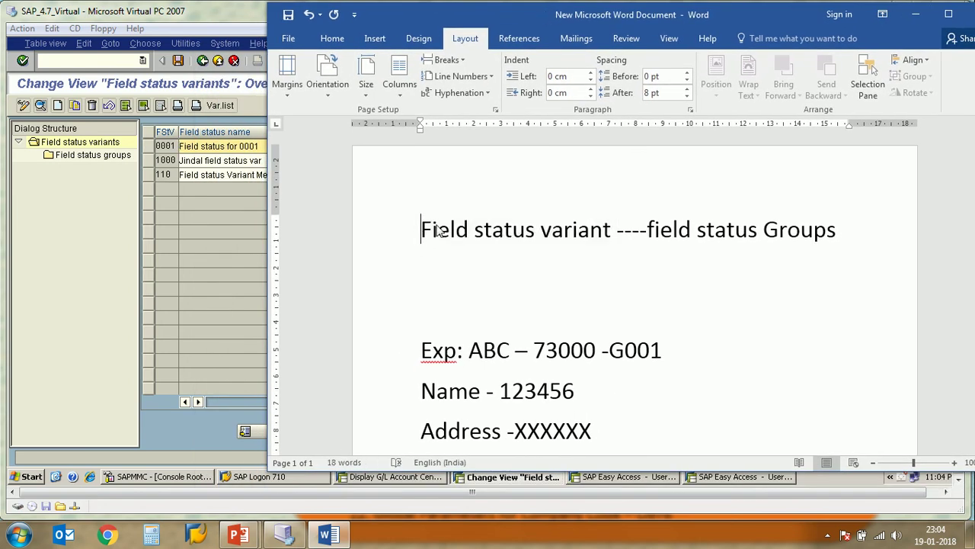
type("1")
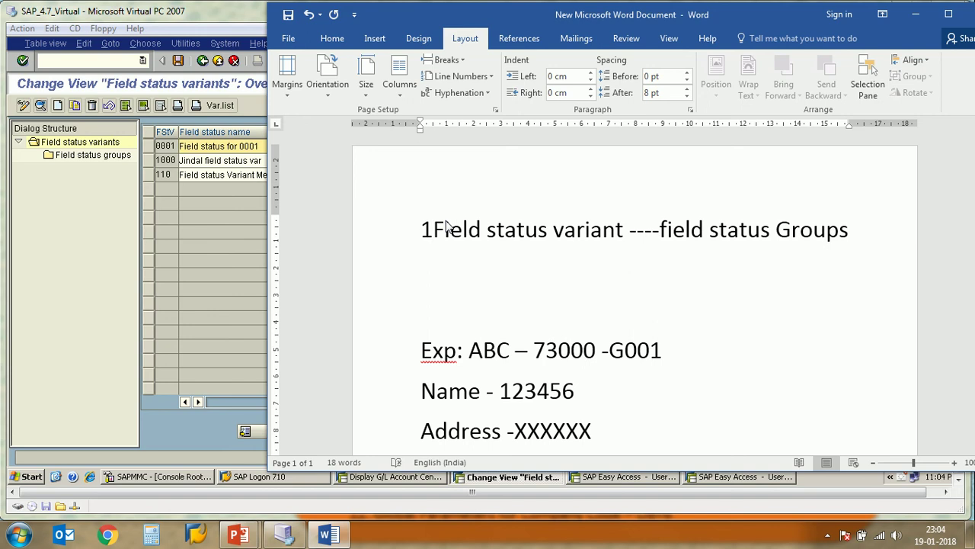
type(".")
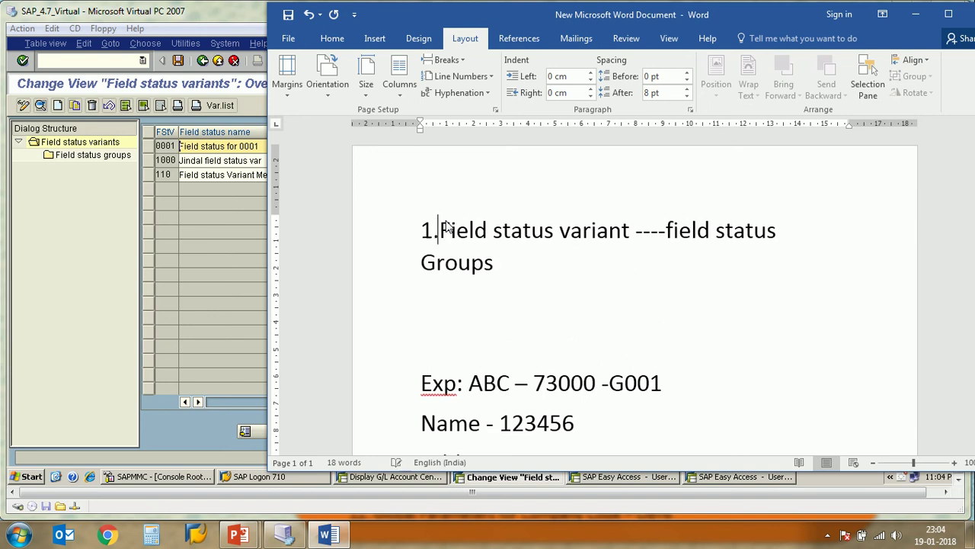
Step: Remove the dashes from the Word heading and place field status Groups on its own indented line, prefixed with "A."
left_click(666, 230)
key("BackSpace")
key("BackSpace")
key("BackSpace")
key("BackSpace")
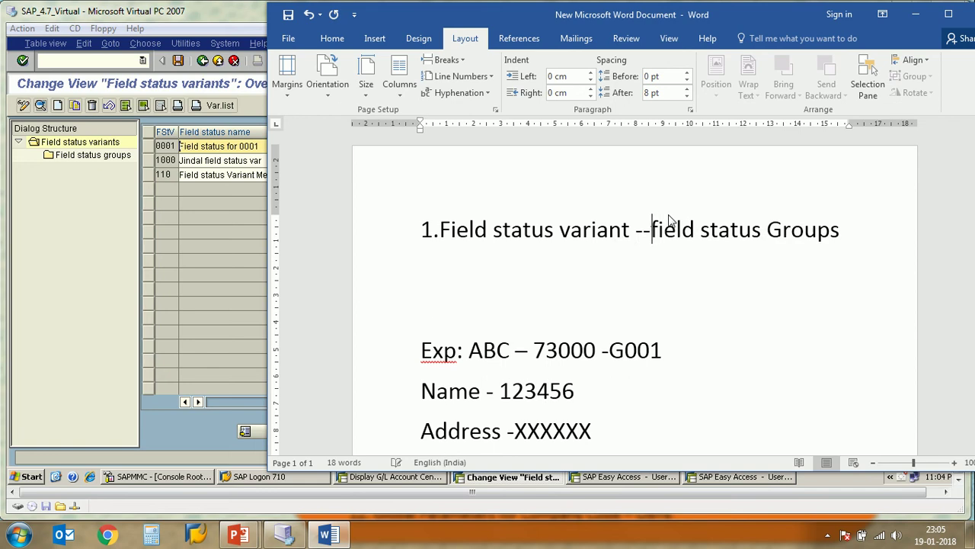
key("Return")
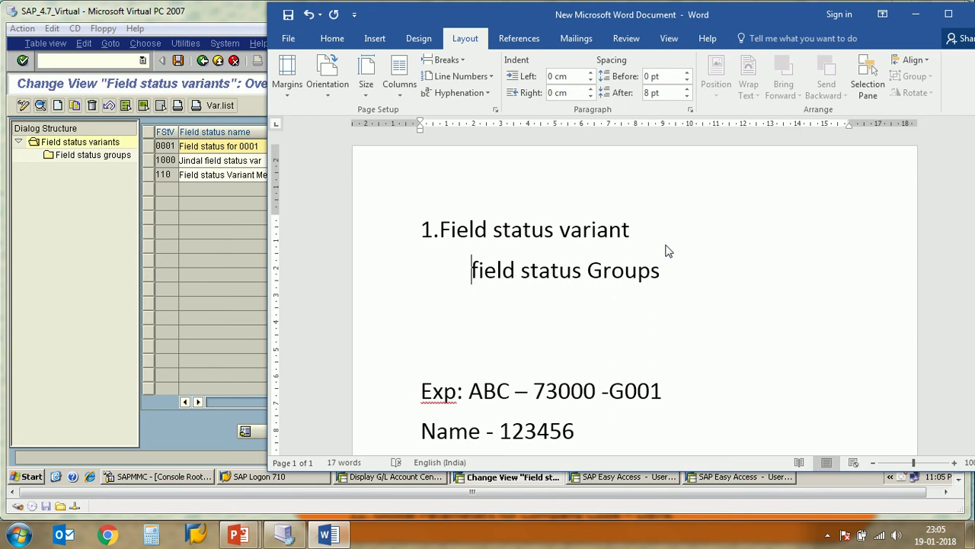
type("A")
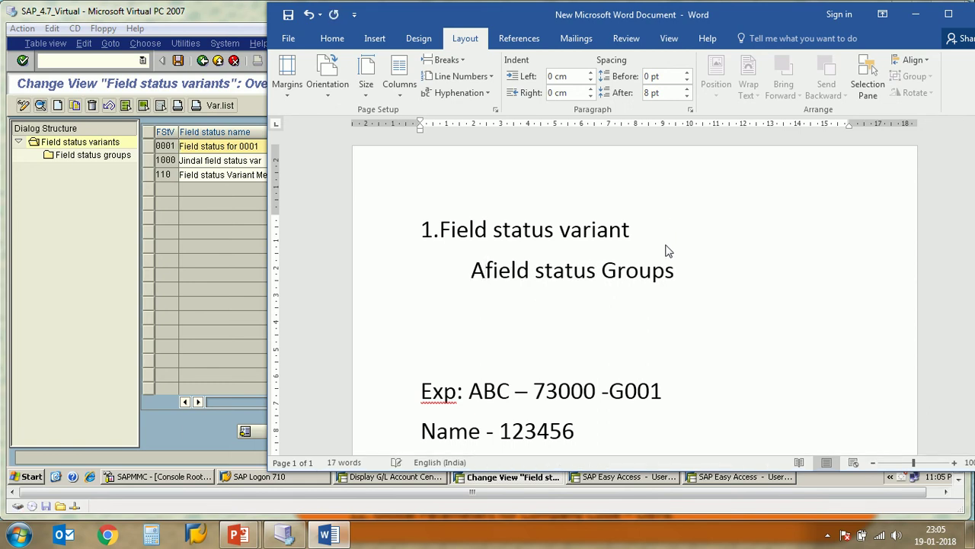
type(".")
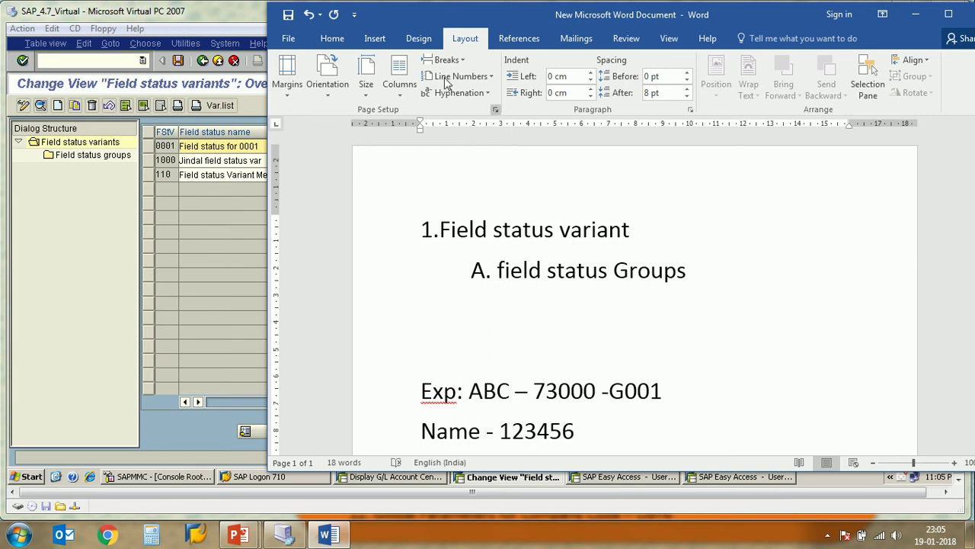
Step: Draw a straight arrow shape from the Field status variant line down to the field status Groups line
left_click(376, 39)
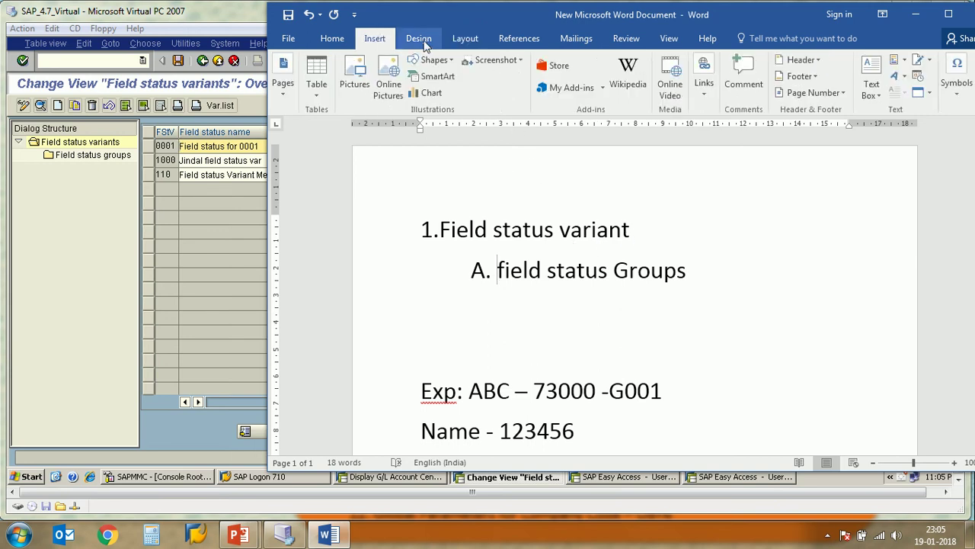
left_click(424, 41)
left_click(373, 46)
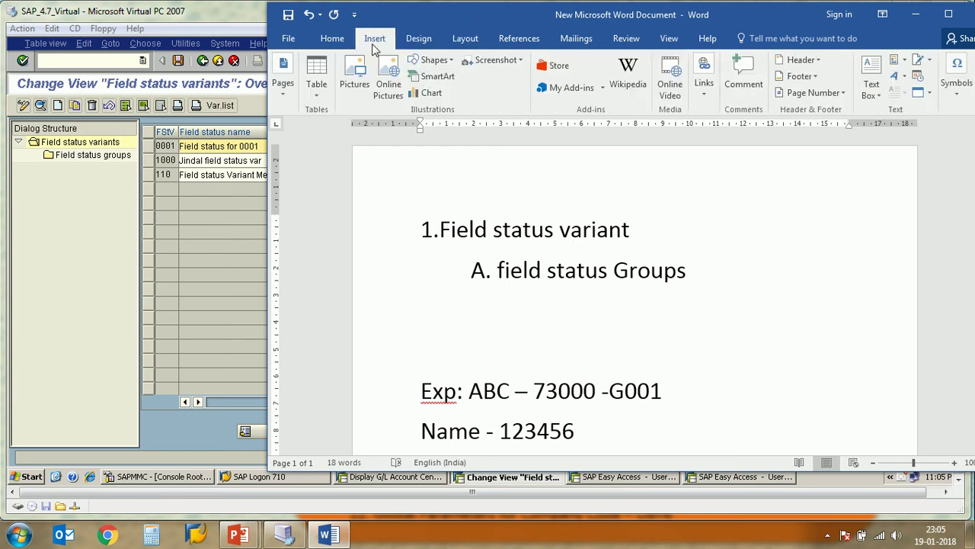
left_click(420, 61)
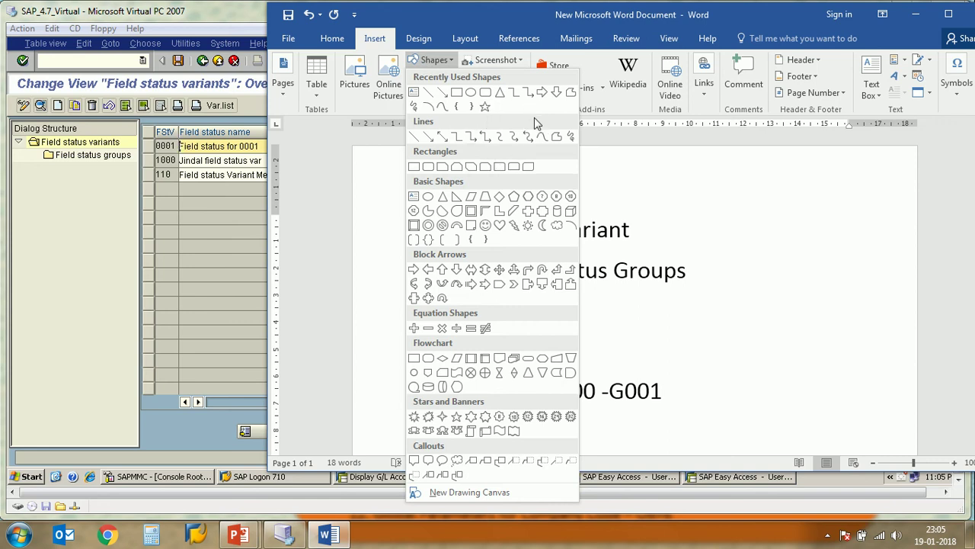
left_click(428, 137)
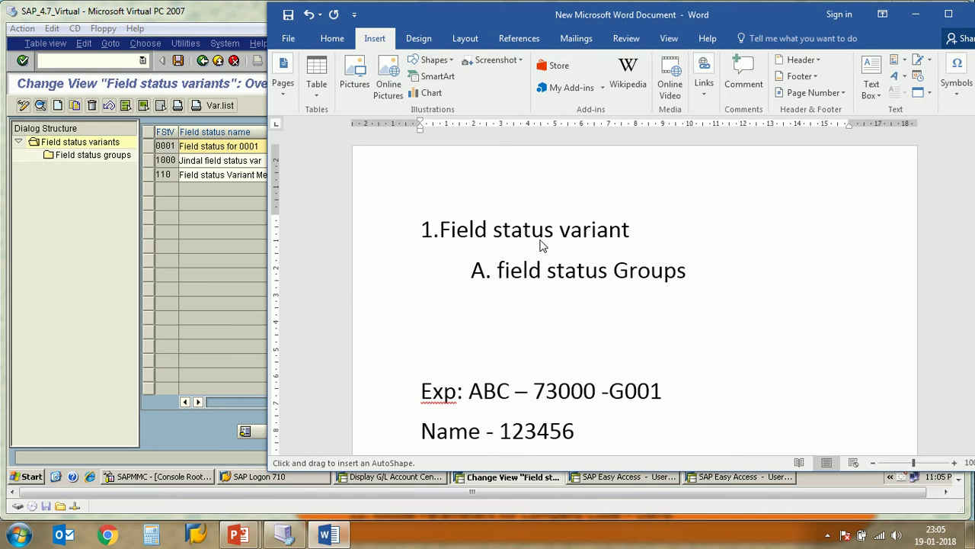
mouse_move(539, 239)
left_mouse_down()
mouse_move(571, 262)
mouse_move(692, 272)
left_mouse_up()
left_click(733, 263)
Step: Highlight field status Groups and Field status variant in the Word text, and minimize Word to return to the SAP variants list
left_click(500, 272)
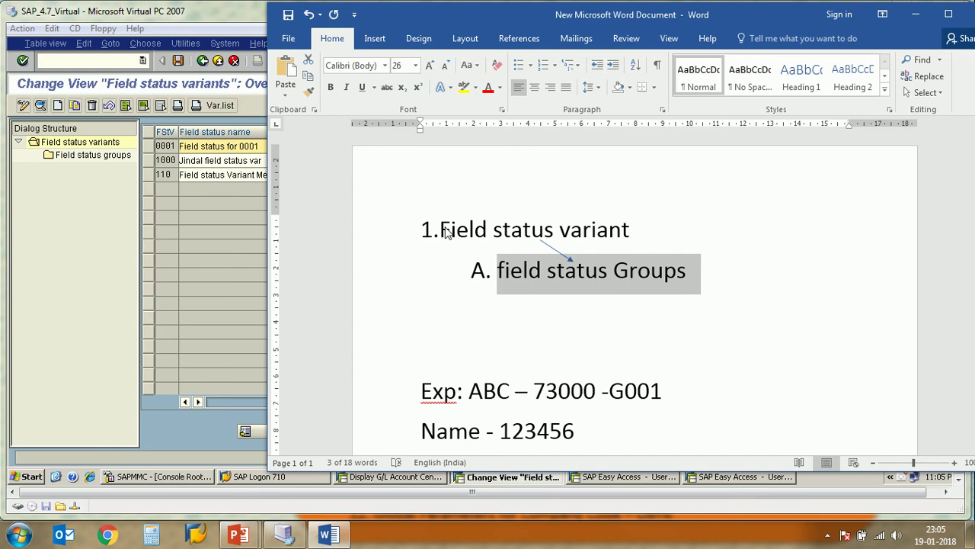
left_click_drag(448, 232, 604, 243)
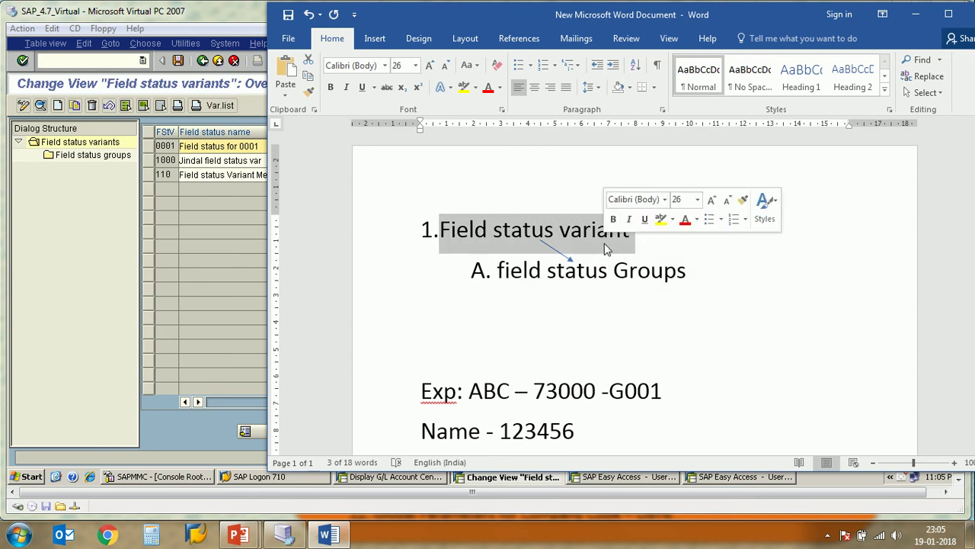
left_click(918, 15)
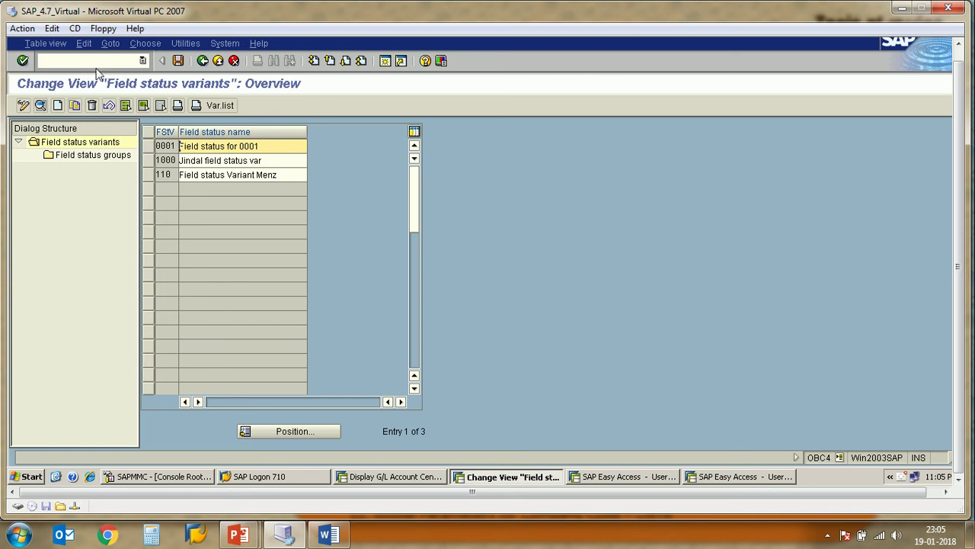
Step: Select field status variants 0001, 1000 and 110, widen the FStV column, and highlight Field status variants in the dialog structure
left_click(148, 146)
left_click(149, 160)
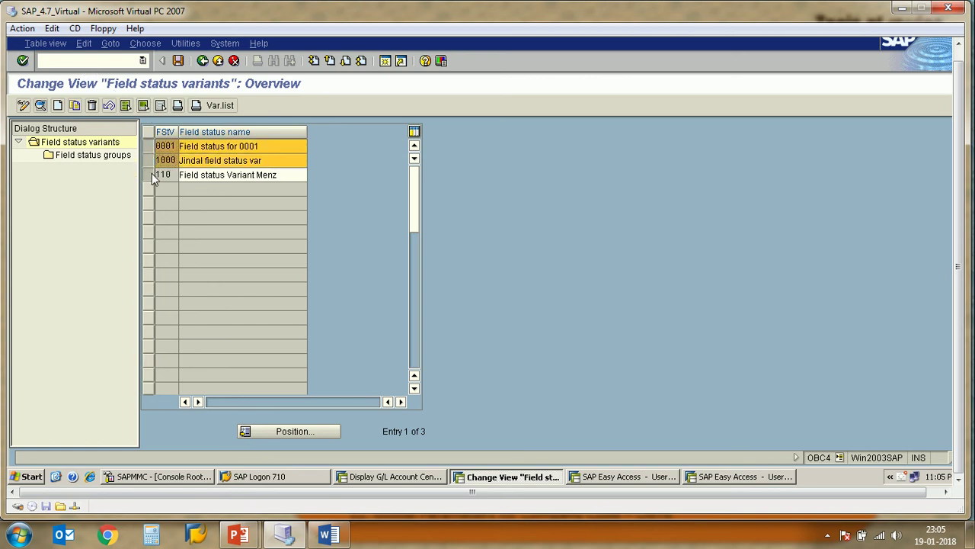
left_click(152, 174)
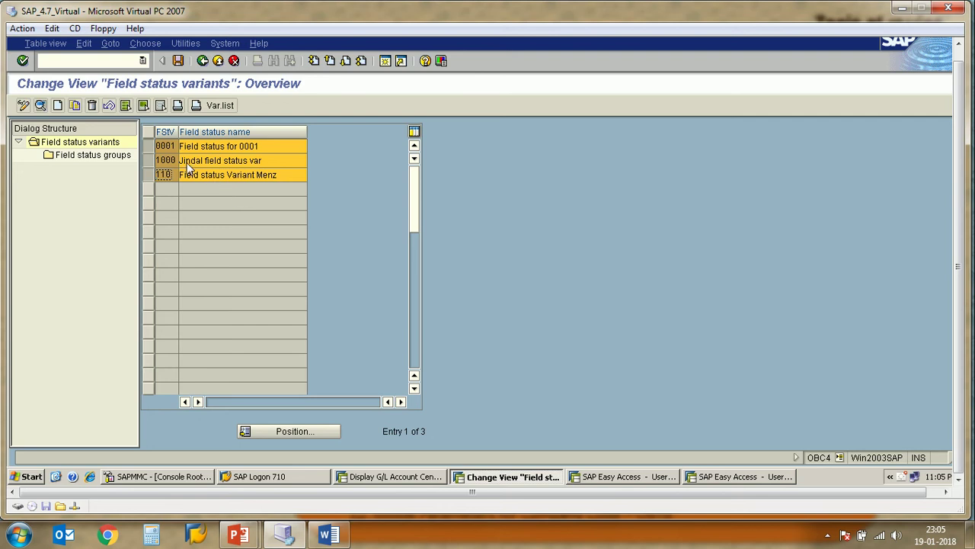
left_click_drag(177, 138, 193, 137)
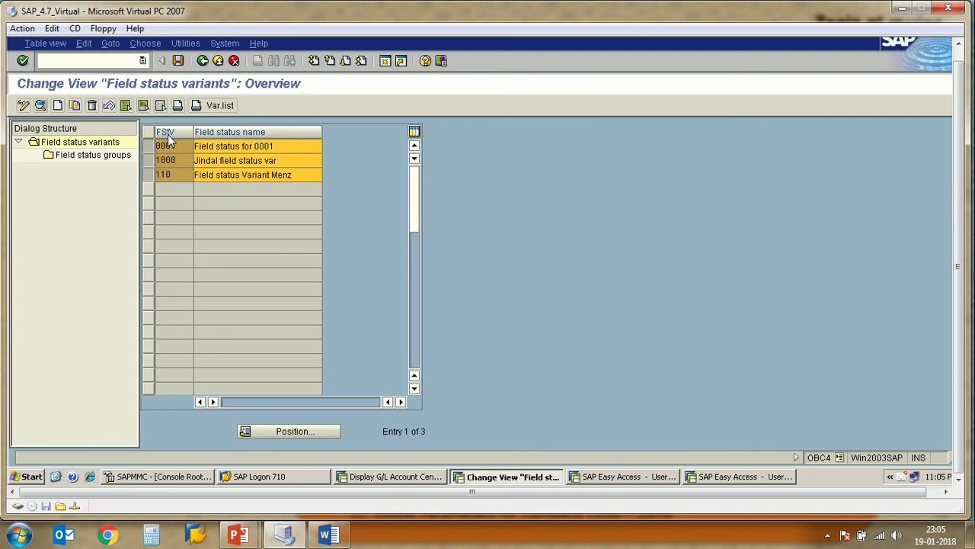
left_click(48, 147)
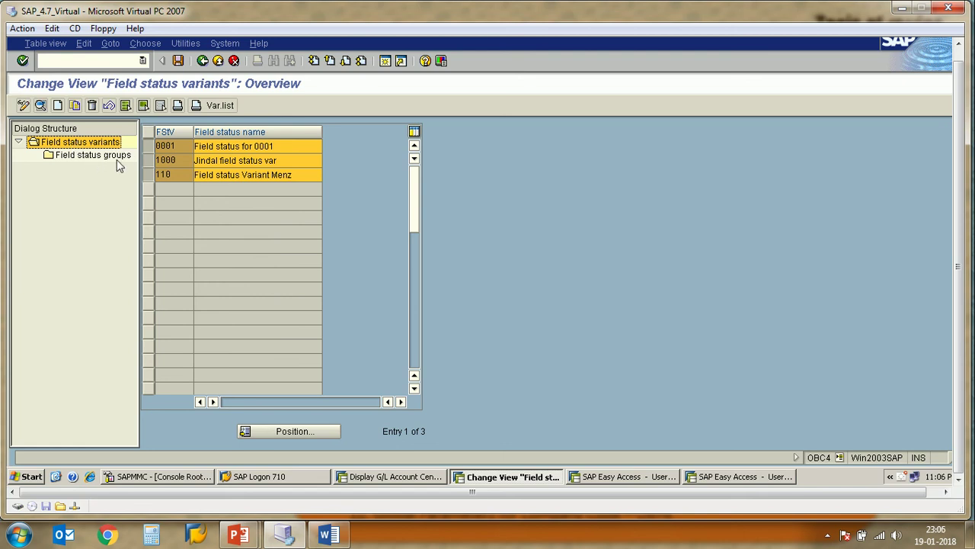
Step: Toggle the selection of field status variants 1000 and 110, leaving only variant 0001 selected
left_click(154, 192)
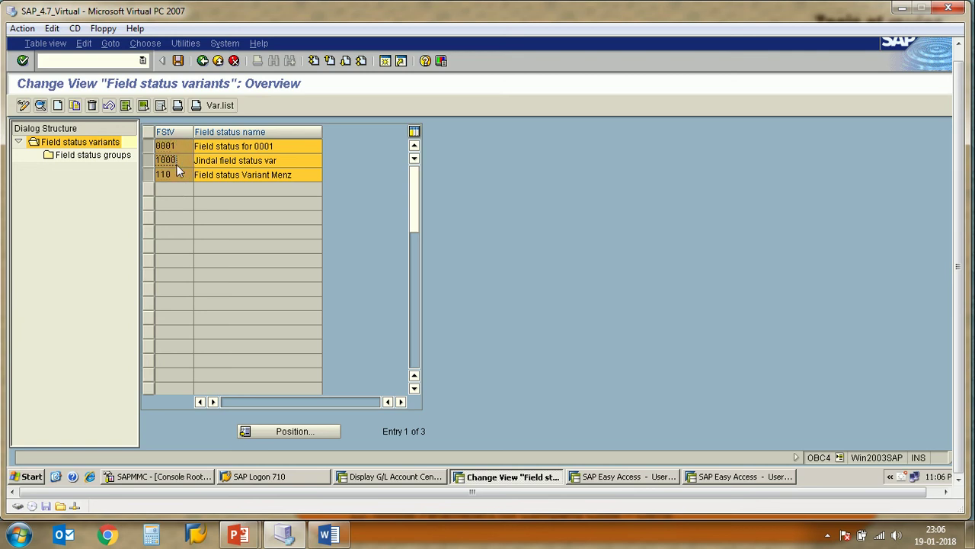
left_click(168, 161)
left_click(150, 175)
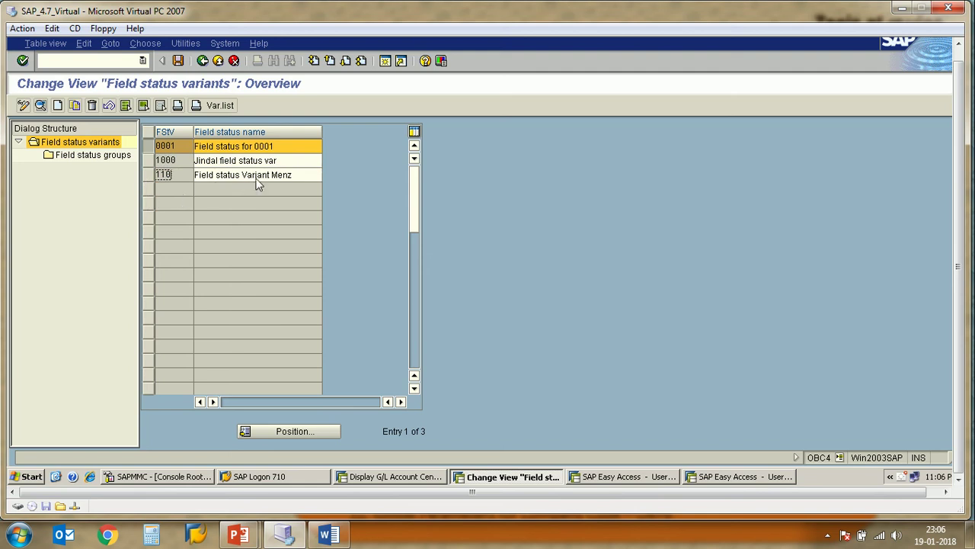
left_click(155, 161)
left_click(152, 174)
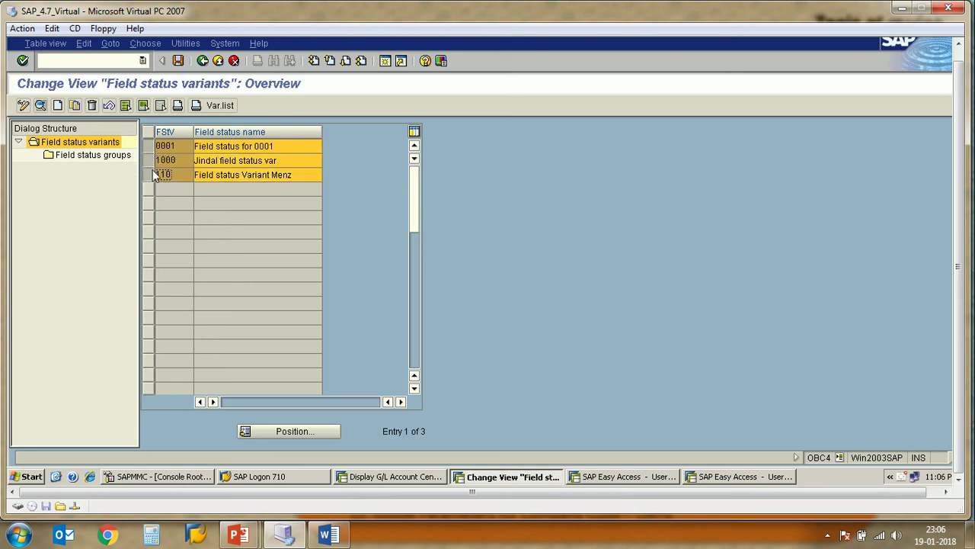
left_click(153, 160)
left_click(152, 174)
left_click(152, 160)
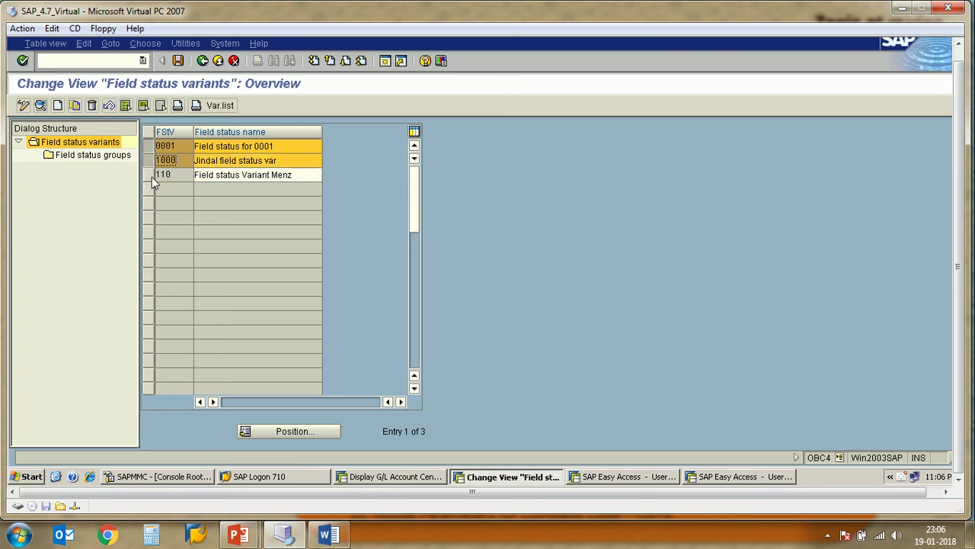
left_click(152, 174)
left_click(153, 161)
left_click(153, 174)
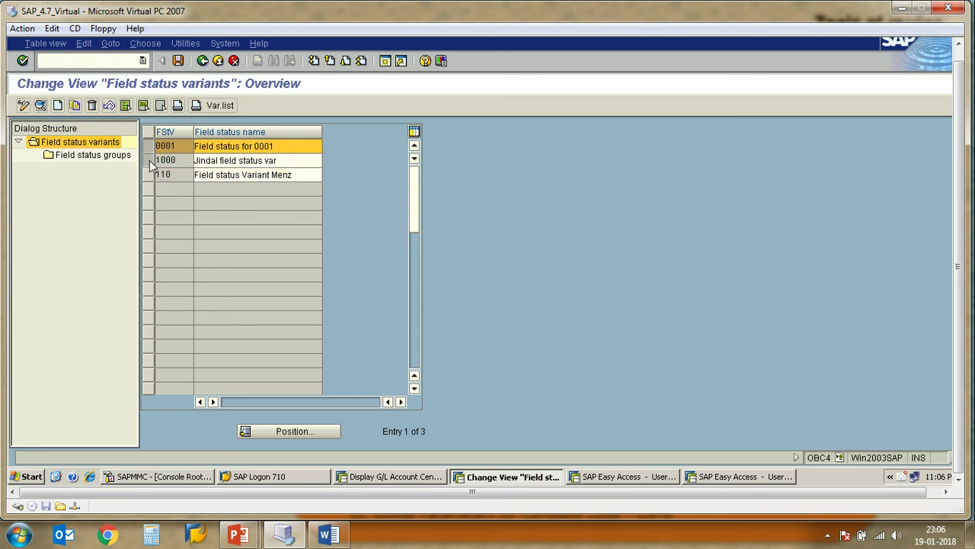
left_click(153, 161)
left_click(152, 174)
left_click(152, 161)
left_click(153, 175)
left_click(151, 161)
left_click(152, 162)
Step: Switch to Word, highlight the G001 code, Field status variant and field status Groups in turn, and return to SAP
left_click(328, 535)
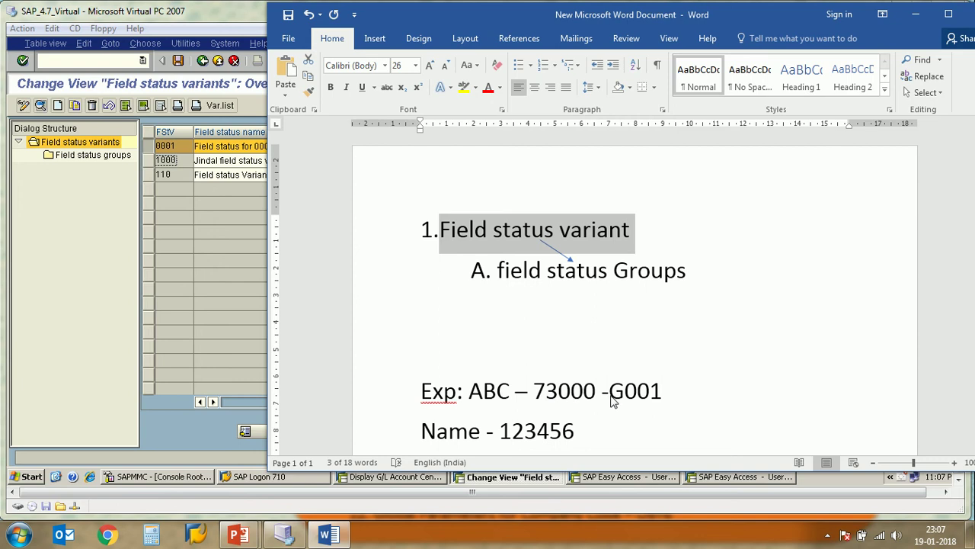
left_click_drag(617, 392, 638, 395)
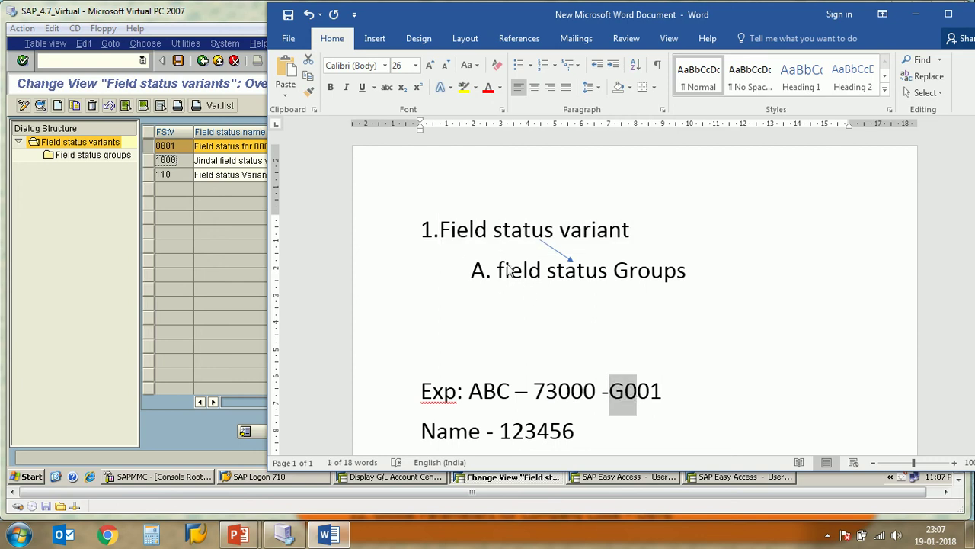
left_click_drag(454, 234, 613, 236)
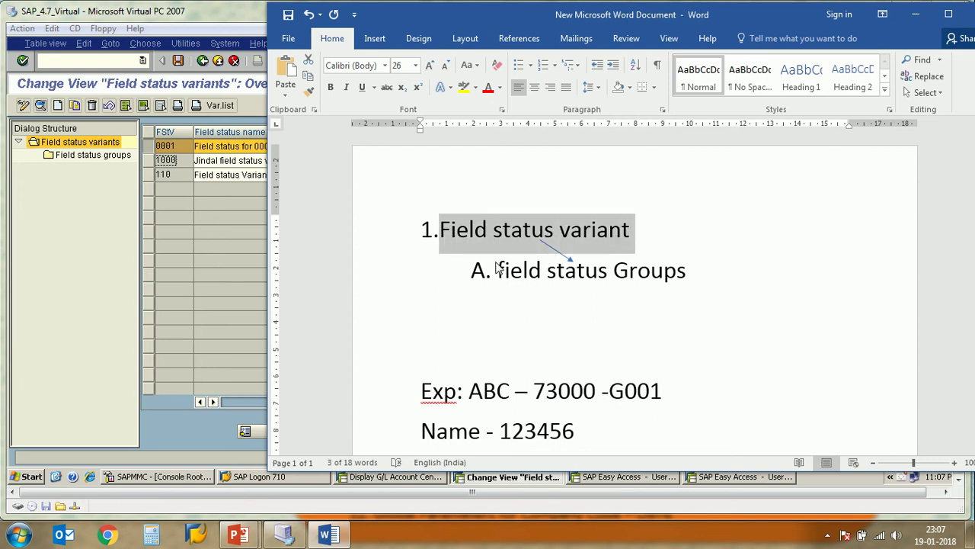
left_click_drag(498, 267, 661, 277)
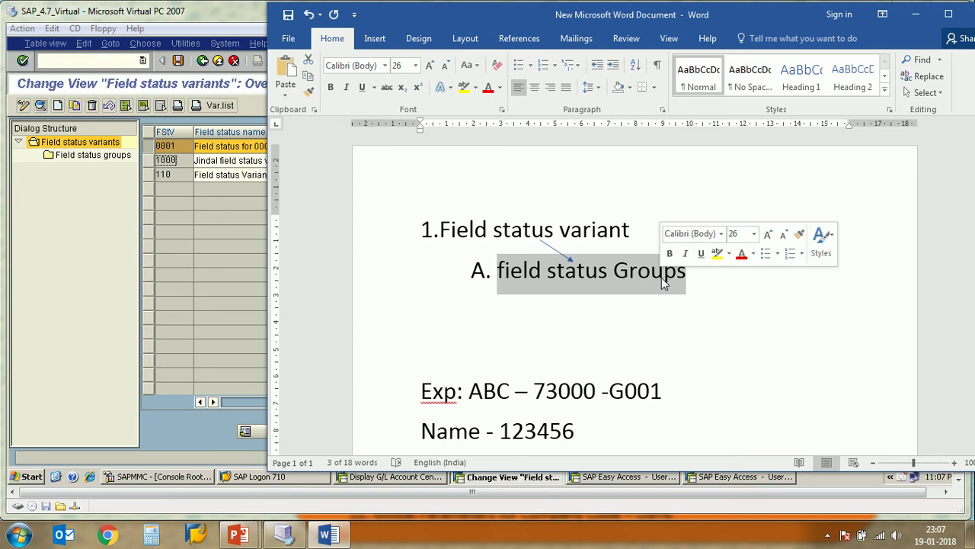
left_click(915, 13)
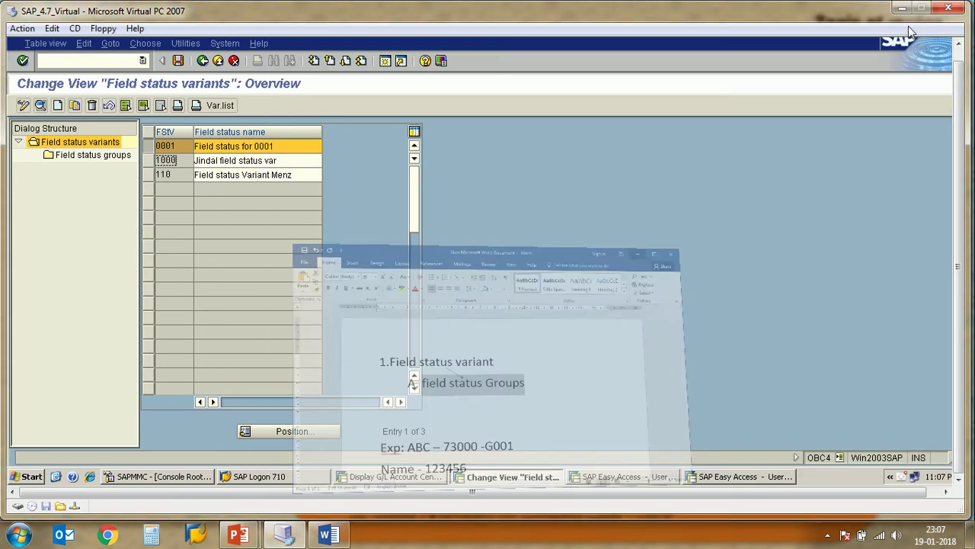
Step: Open the field status groups of field status variant 0001
left_click(148, 146)
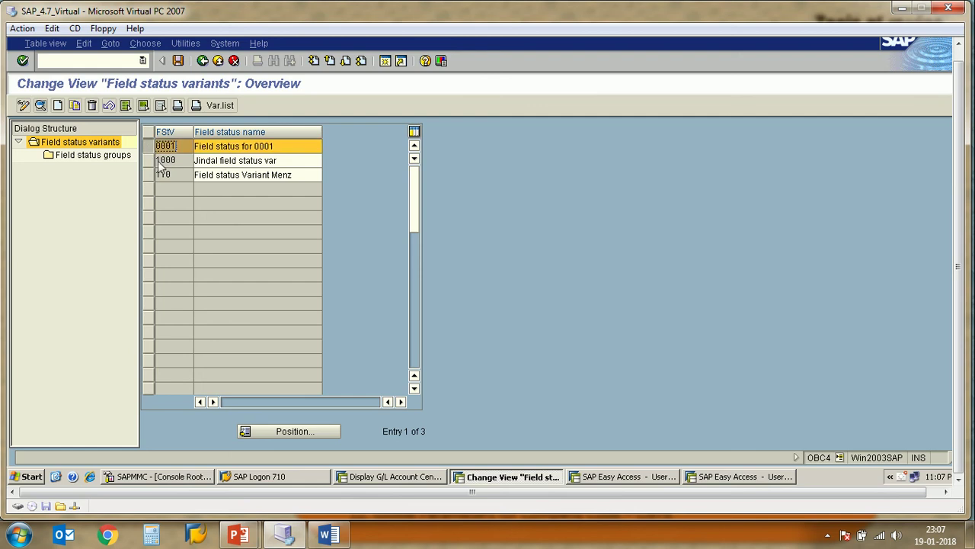
left_click(61, 159)
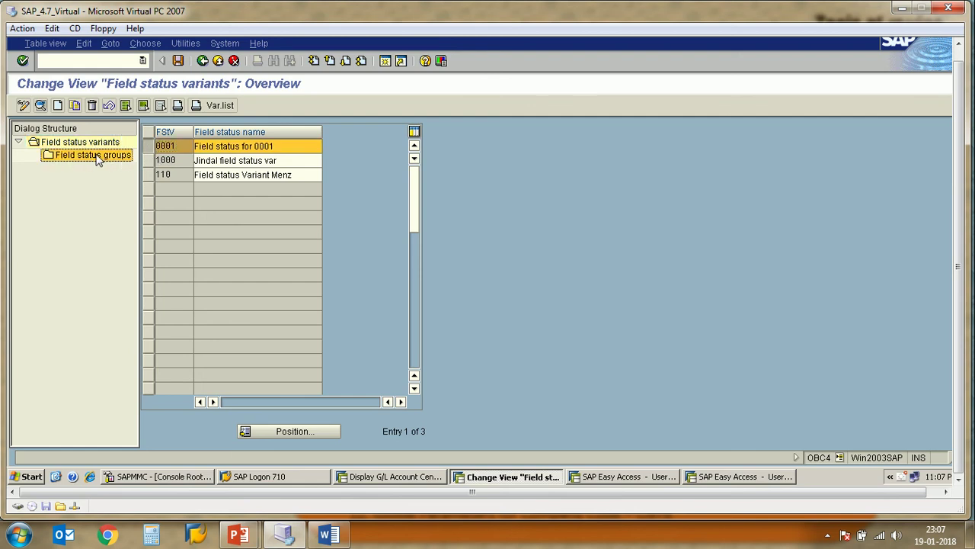
double_click(98, 157)
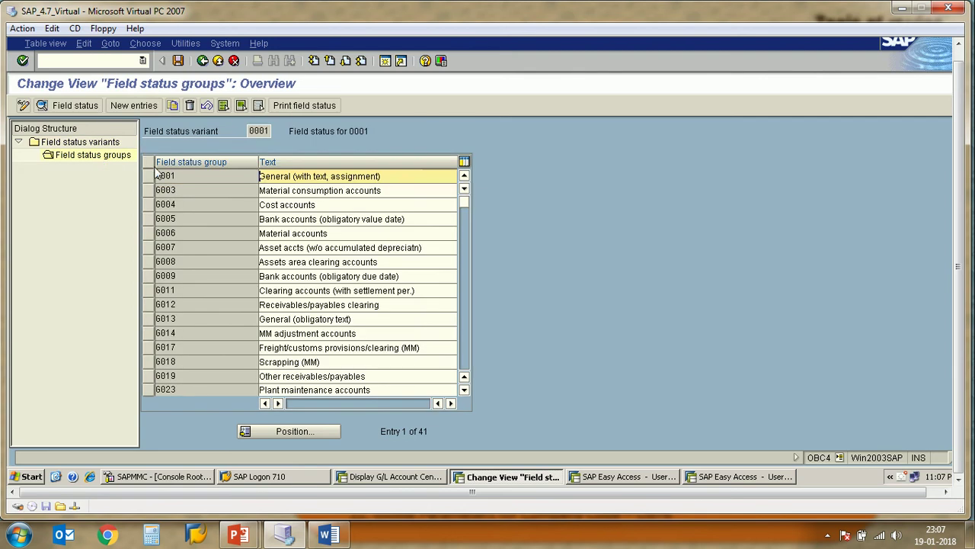
Step: Highlight the Field status variant label and its value 0001 above the groups table
left_click(253, 132)
left_click_drag(254, 133, 272, 138)
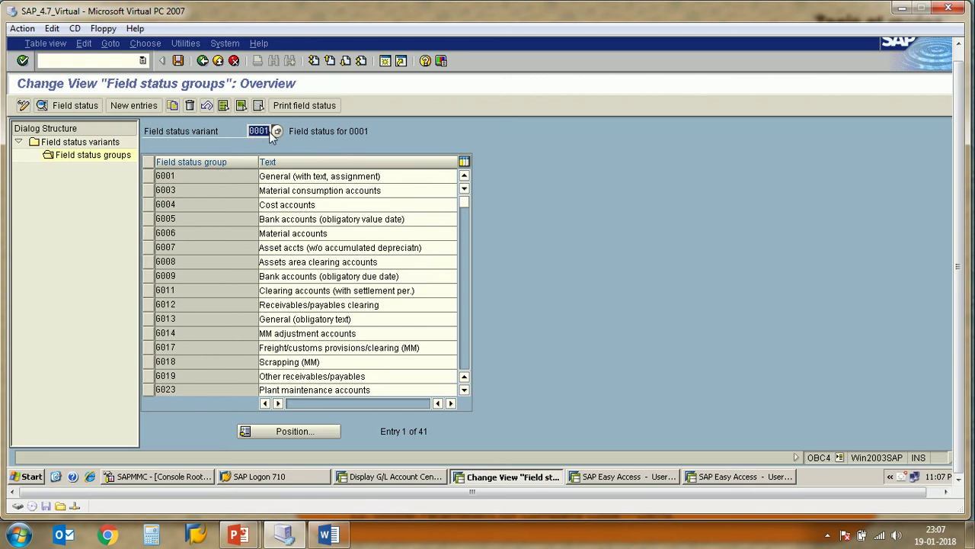
left_click(222, 130)
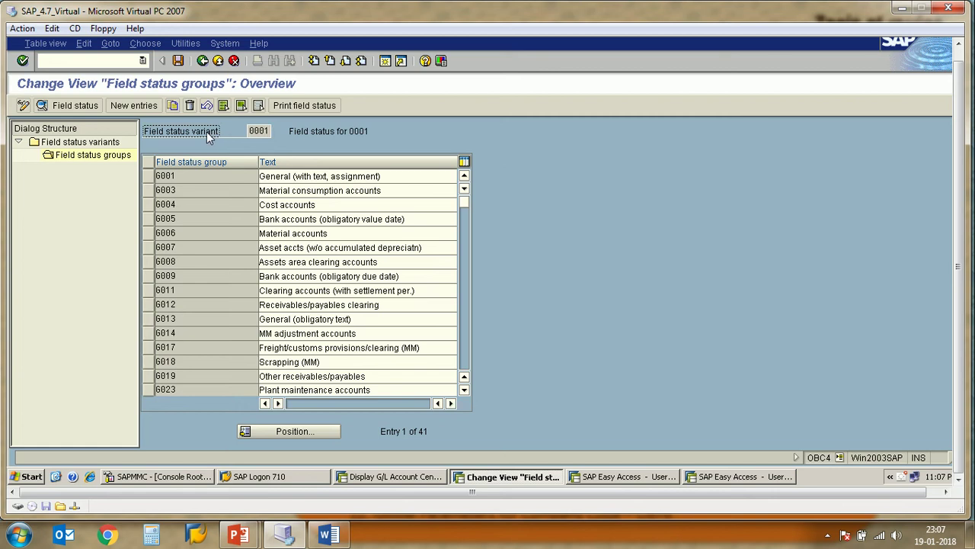
left_click(259, 131)
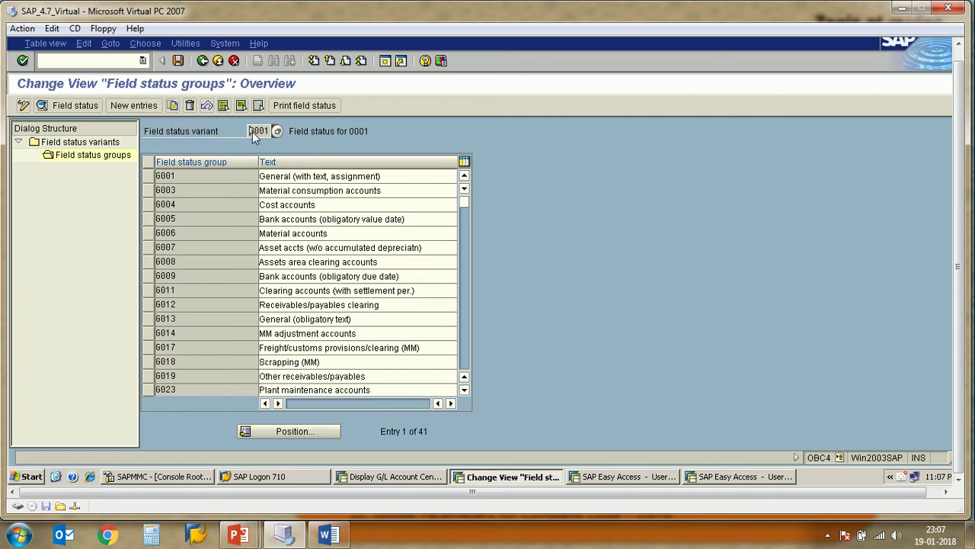
Step: Select field status groups G001 to G006, review the whole list of groups, and clear the selection
left_click(148, 176)
left_click_drag(150, 200, 151, 234)
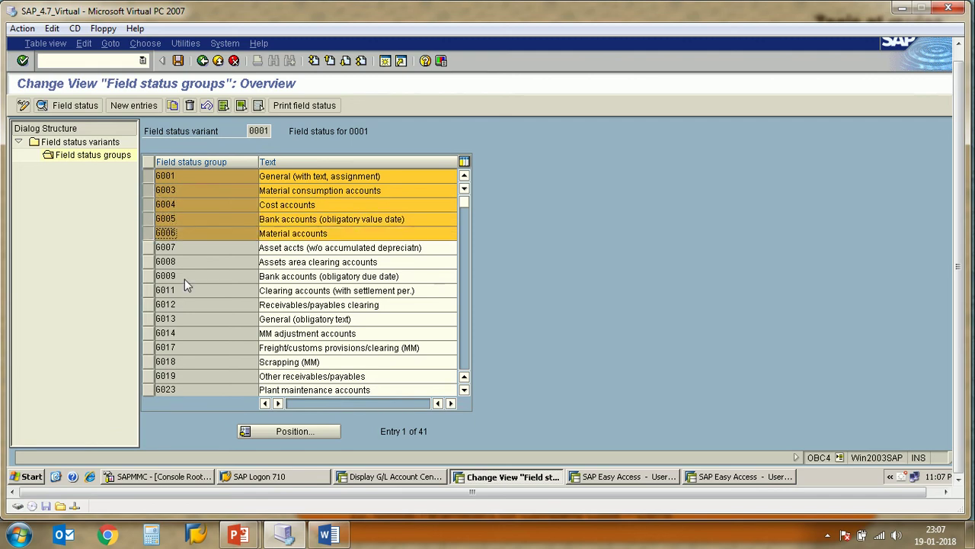
scroll(184, 279, "down", 12)
scroll(184, 280, "up", 1)
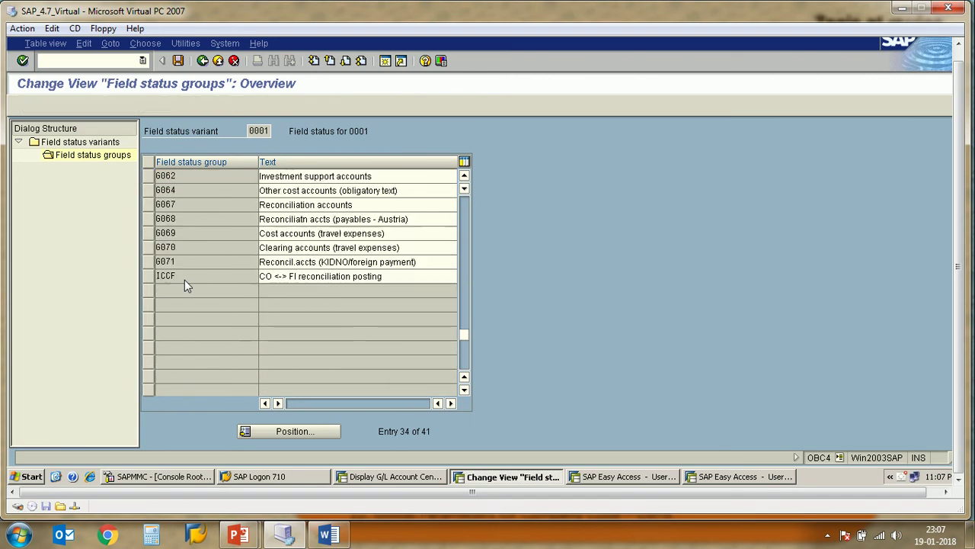
scroll(185, 279, "up", 11)
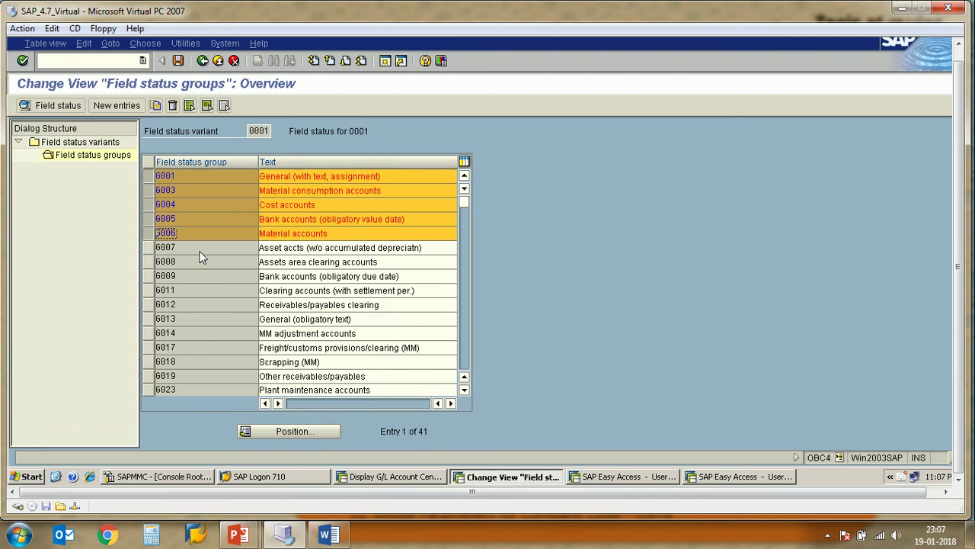
left_click(200, 253)
left_click_drag(153, 243, 152, 180)
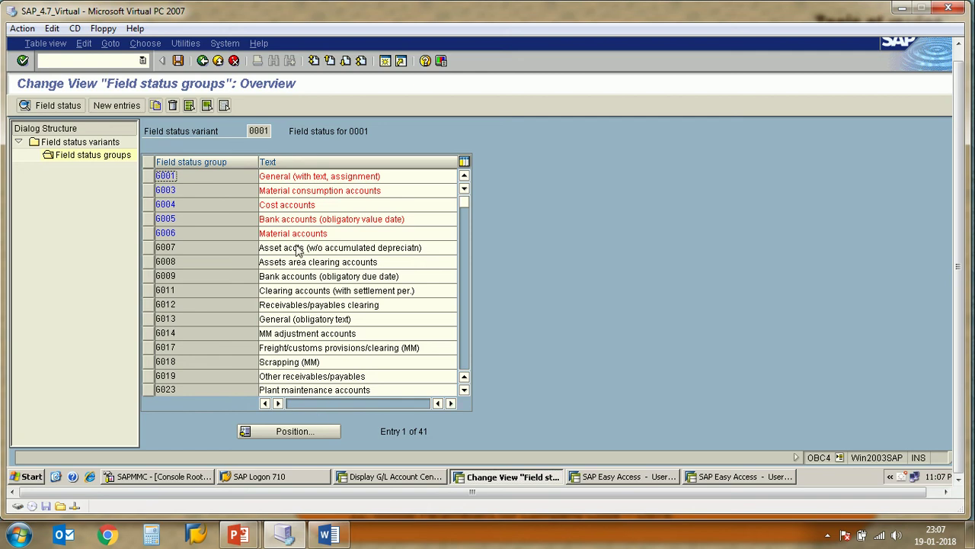
Step: Highlight the descriptions of field status groups G001, G004 and G005 in turn in the groups table
left_click_drag(390, 181, 272, 192)
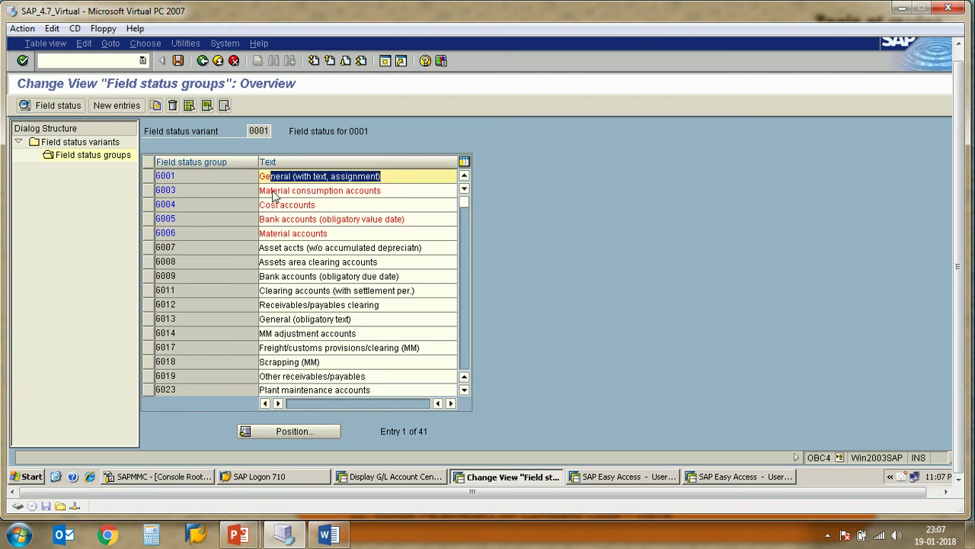
left_click_drag(387, 192, 254, 215)
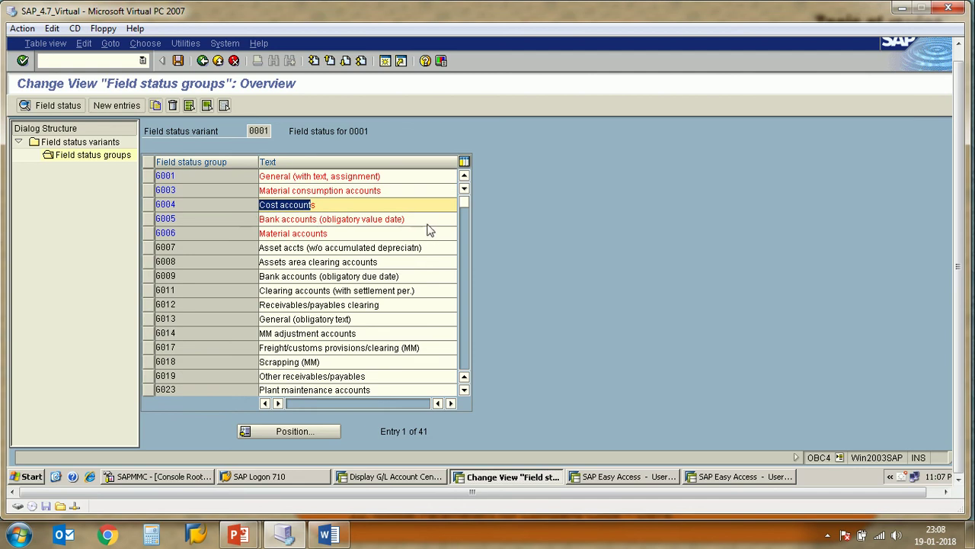
left_click_drag(426, 223, 268, 232)
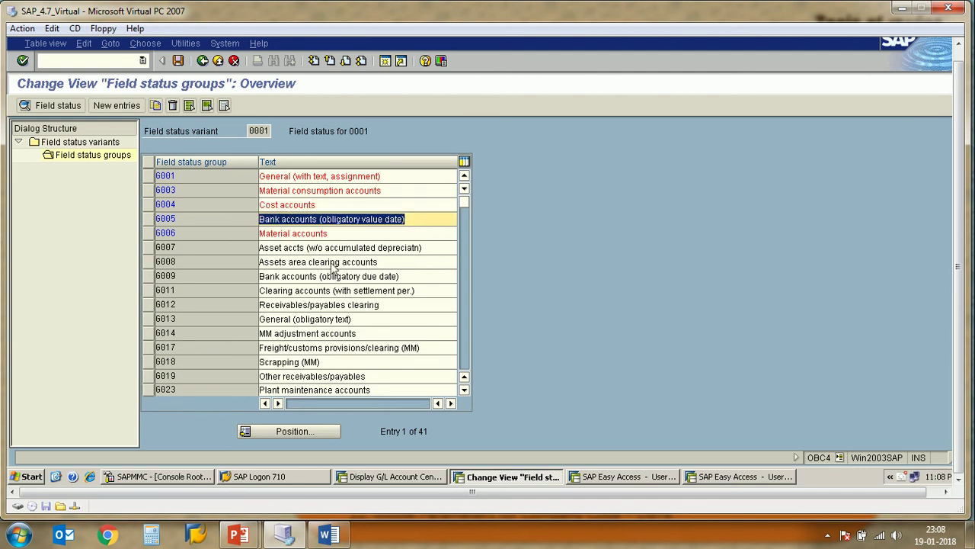
Step: Switch to Word and add the text COA – CHART OF ACCOUNT two lines below the Telephone number line
left_click(328, 534)
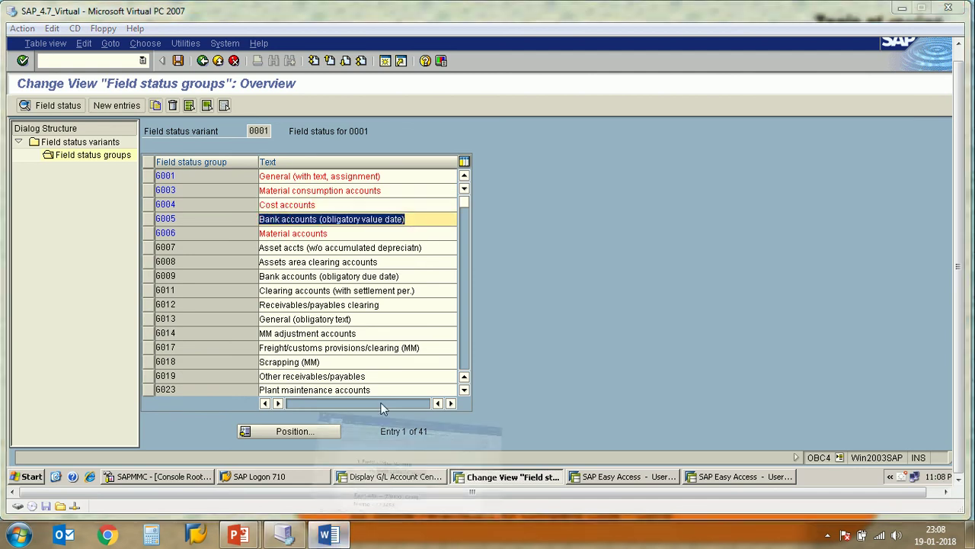
scroll(686, 312, "down", 5)
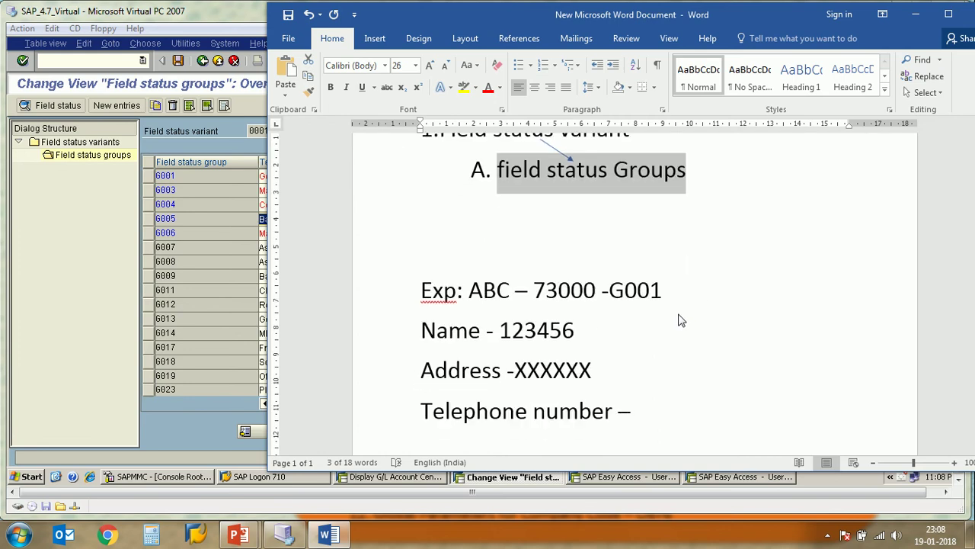
left_click(659, 313)
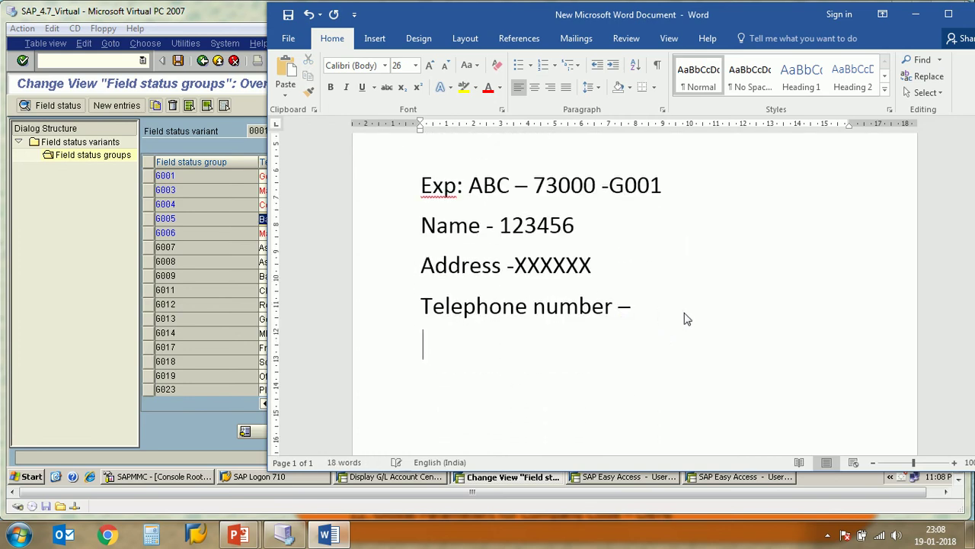
key("Return")
key("Return")
type("COA - CHA")
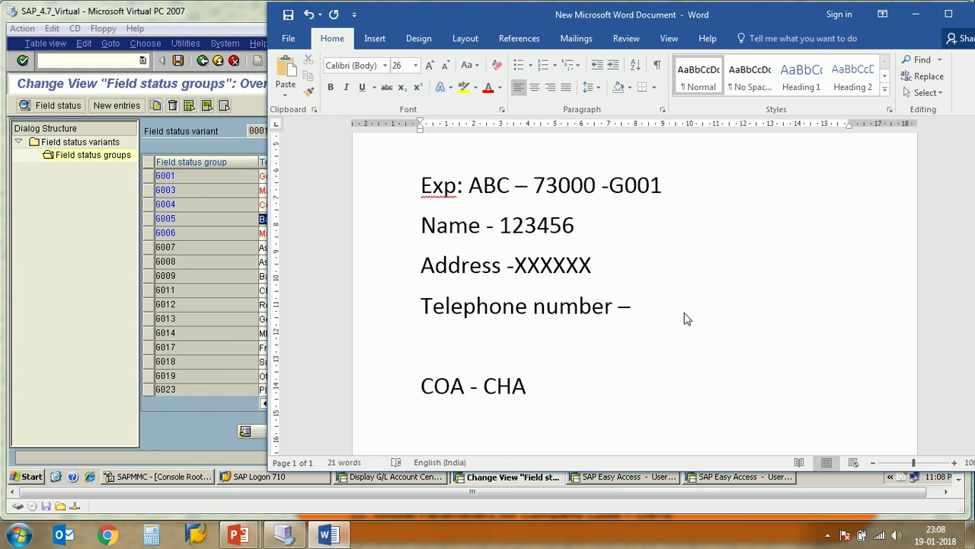
type("RT OF ACC")
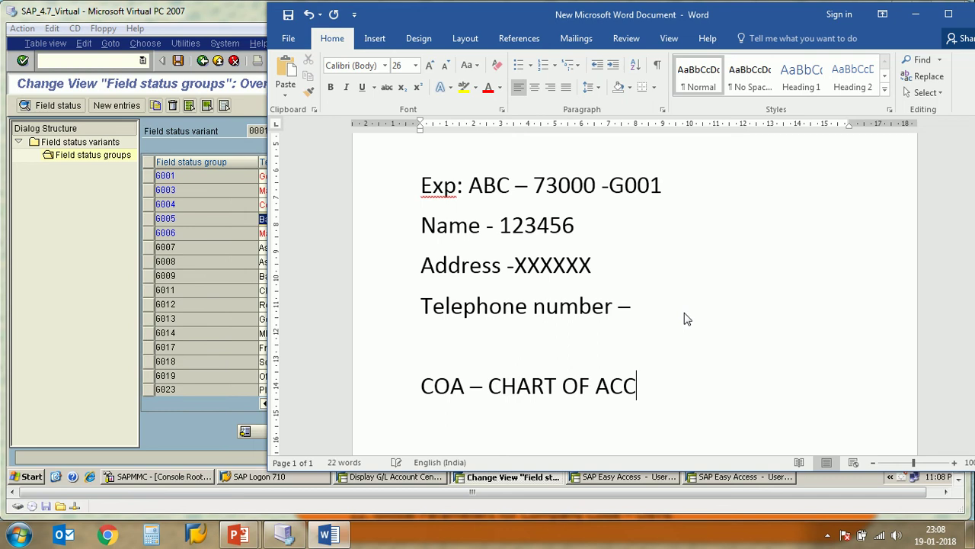
type("OUNT")
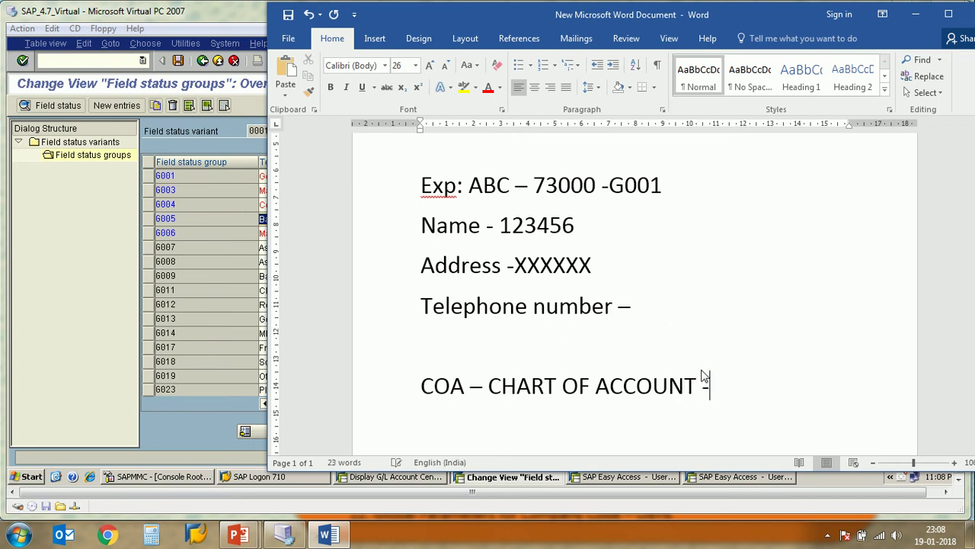
Step: Extend the COA – CHART OF ACCOUNT text with – GL GROUPS and, on the following line, – GL ACCOUNT
type("- G")
type("L ")
type("G")
type("R")
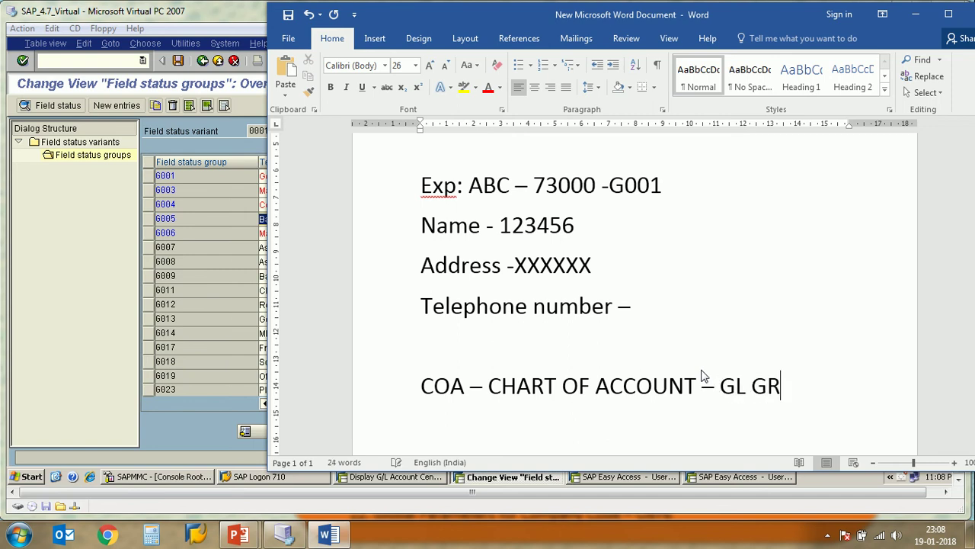
type("OUPS")
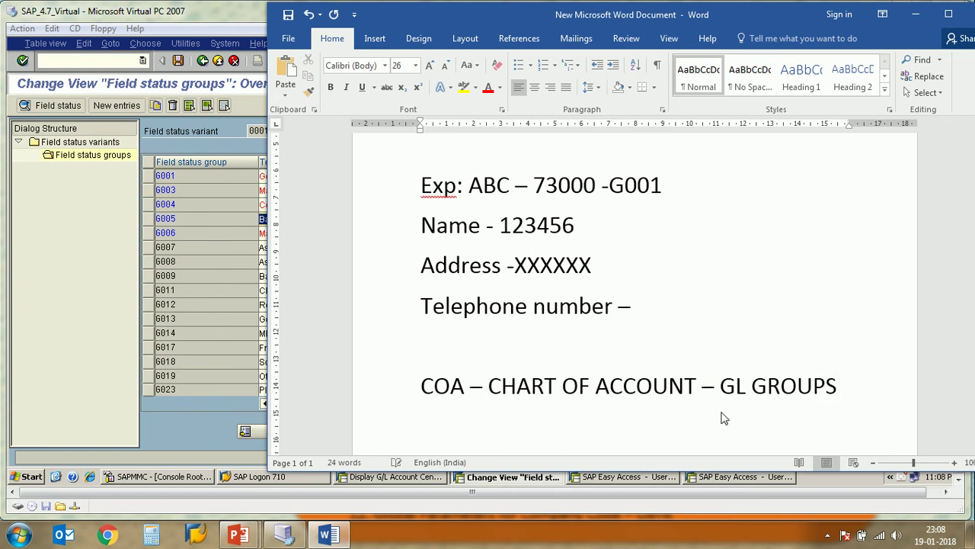
key("Return")
type("-")
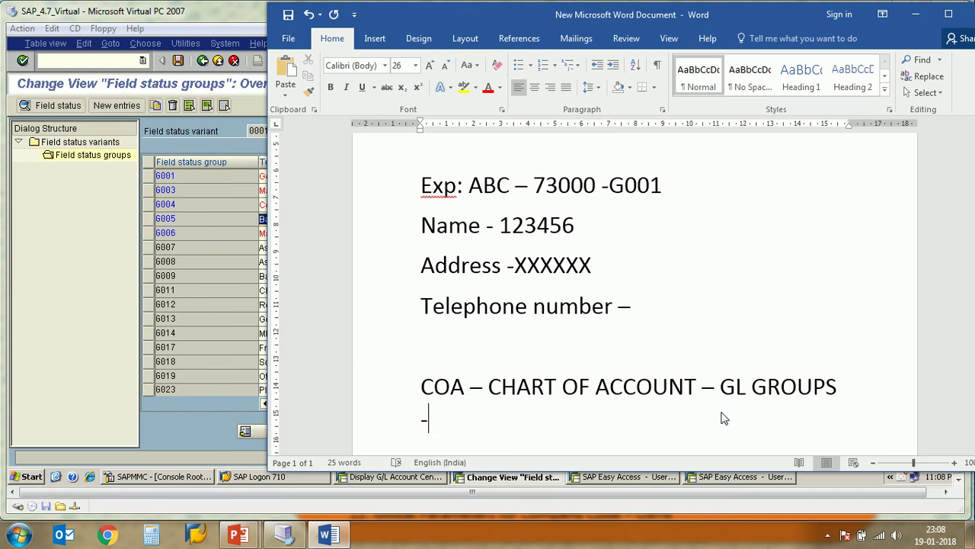
type(" GL ACC")
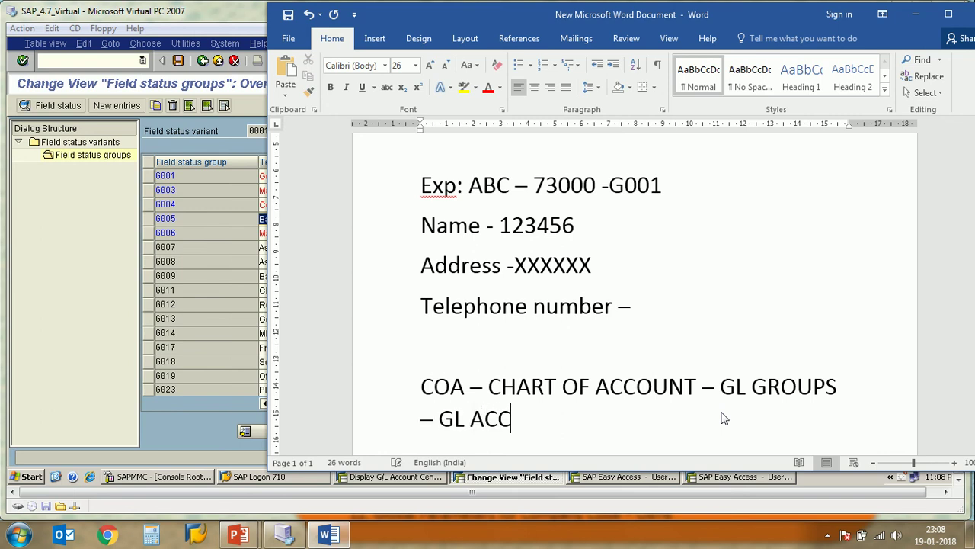
type("OUNT")
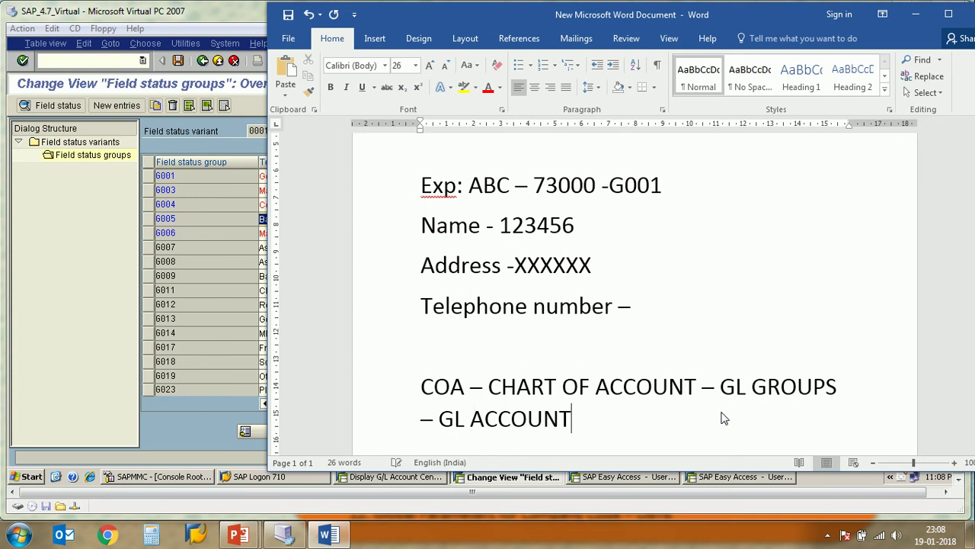
Step: Highlight the GL ACCOUNT text at the end of the Word outline, briefly viewing the document full screen
left_click_drag(573, 419, 423, 424)
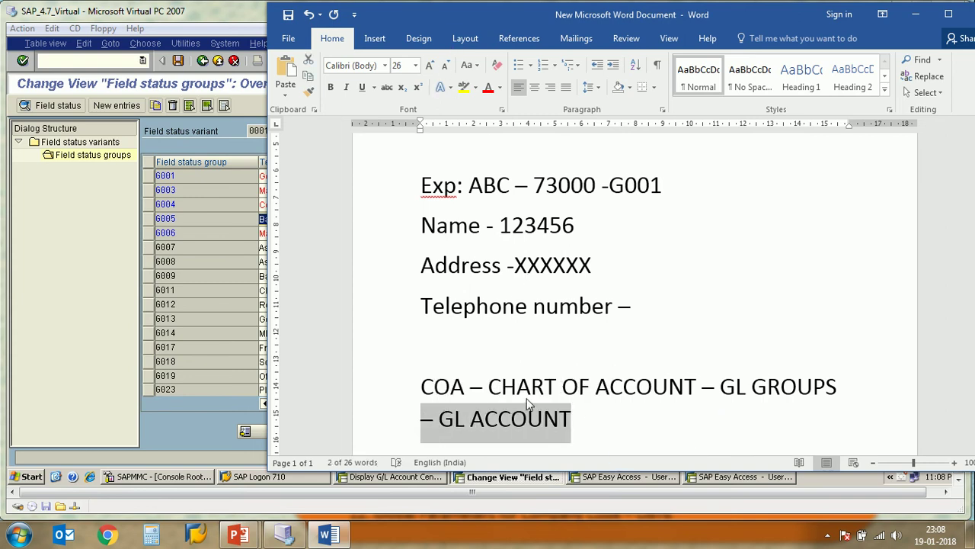
double_click(515, 23)
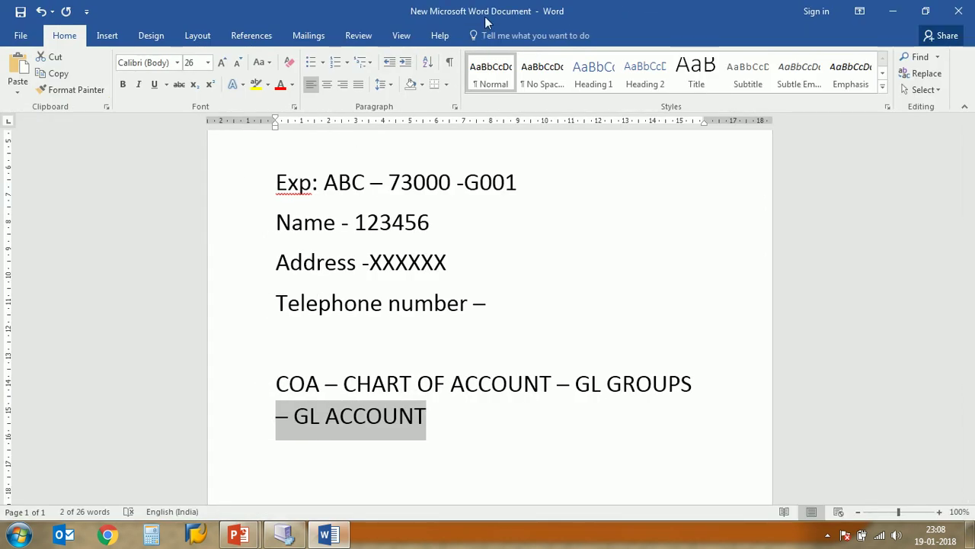
double_click(486, 22)
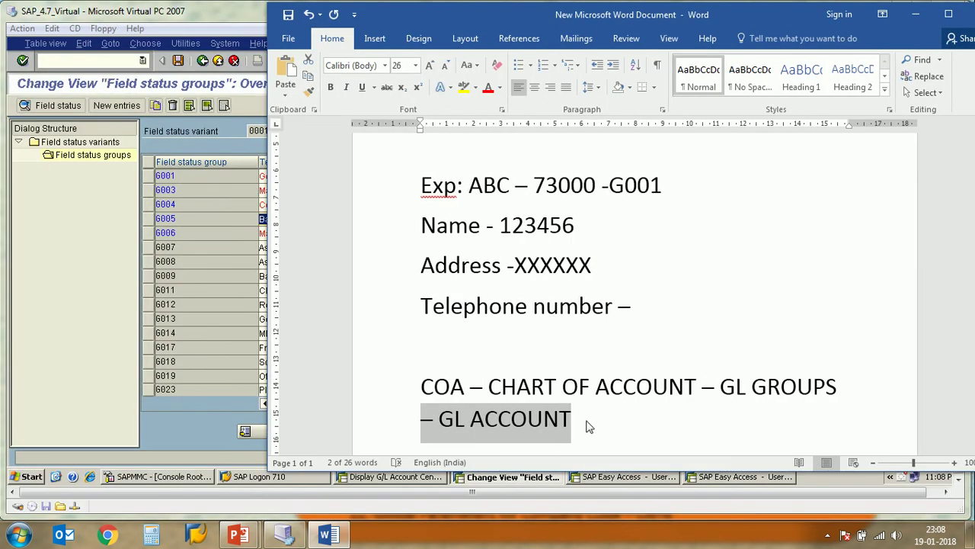
left_click_drag(589, 426, 445, 423)
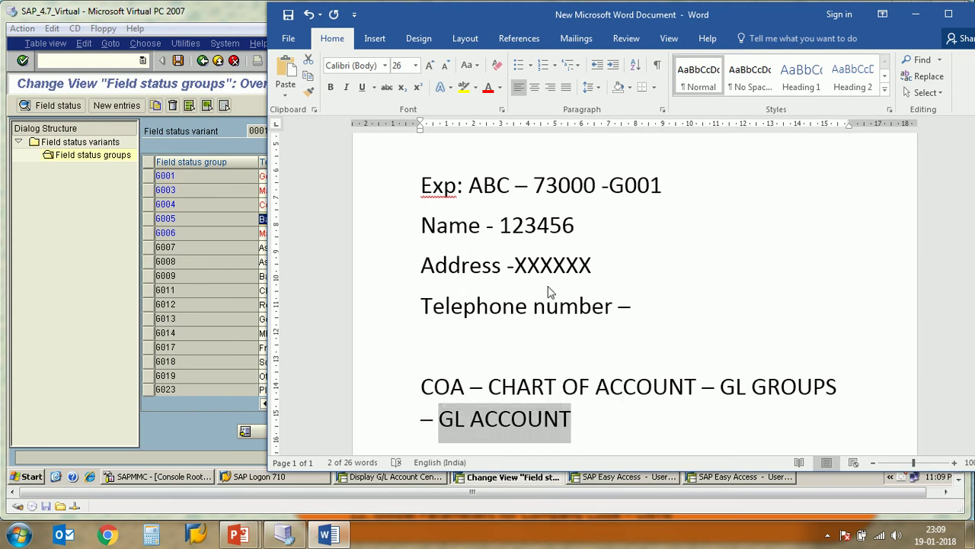
Step: Return to SAP, show the type and description data of the displayed G/L account, and highlight the Account group label and account number
left_click(916, 15)
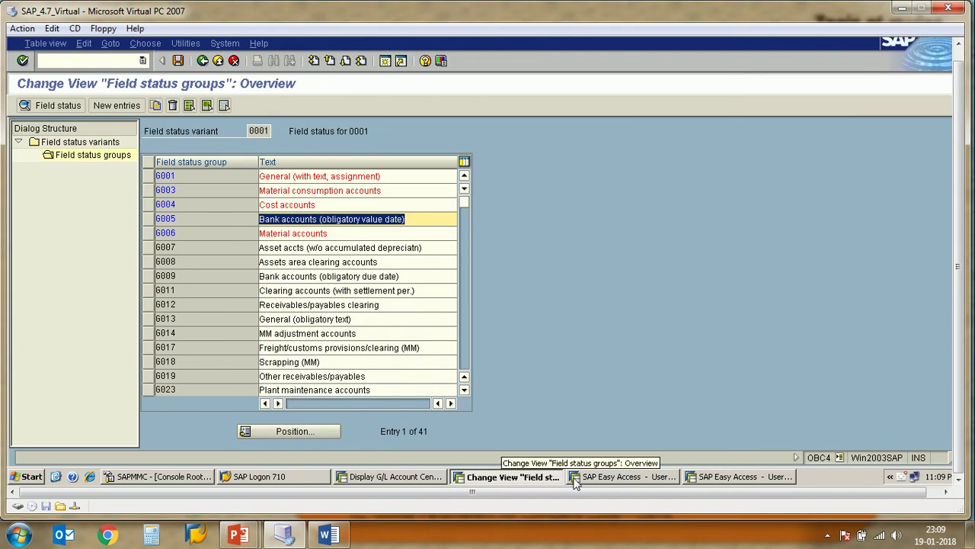
left_click(419, 478)
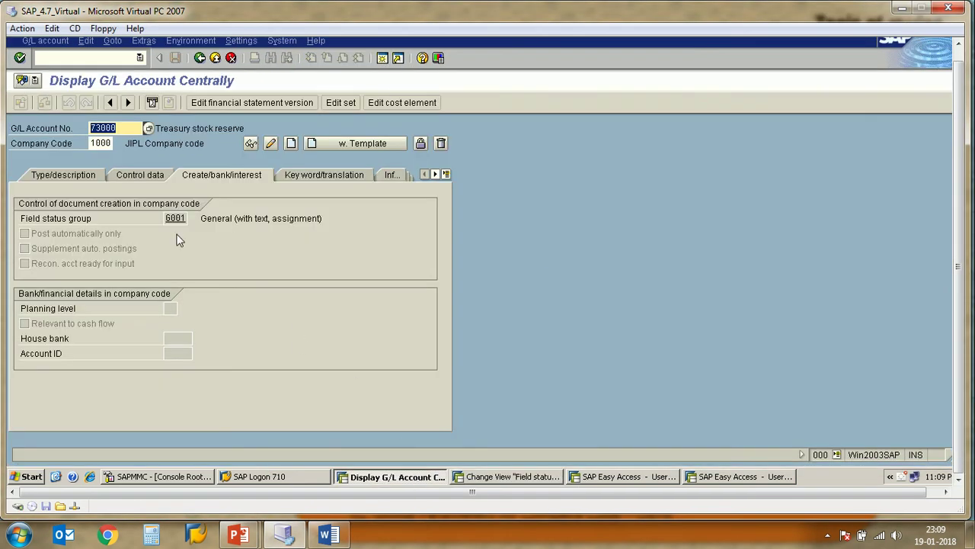
left_click(104, 176)
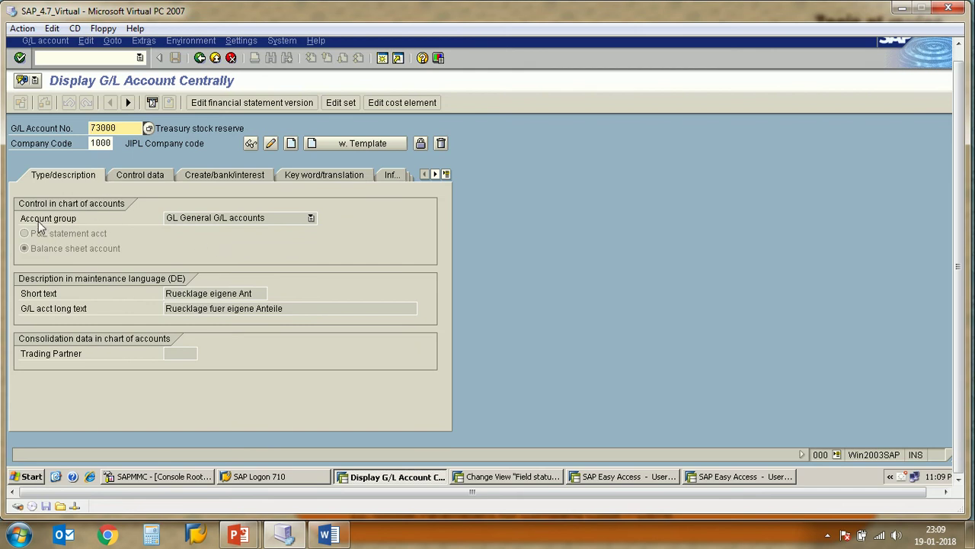
left_click(68, 220)
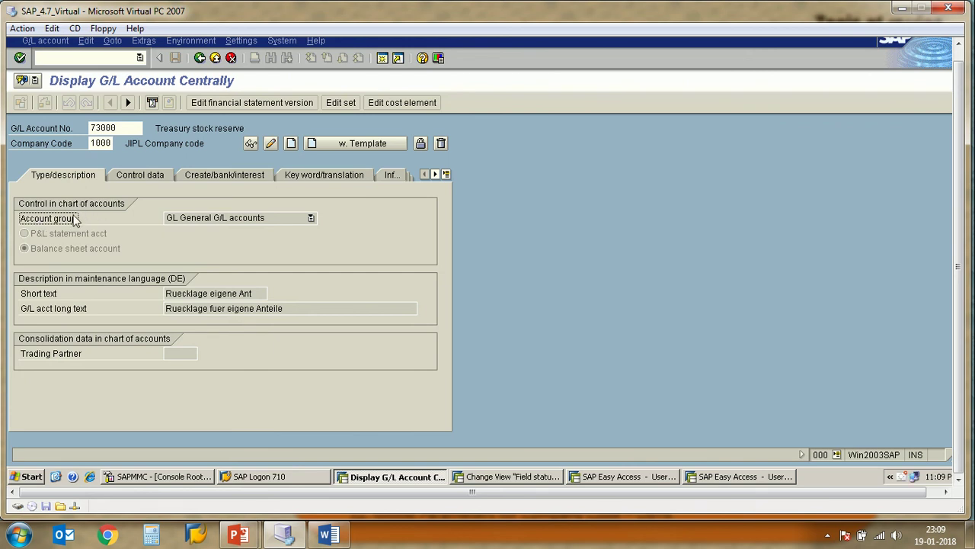
left_click(117, 129)
double_click(116, 129)
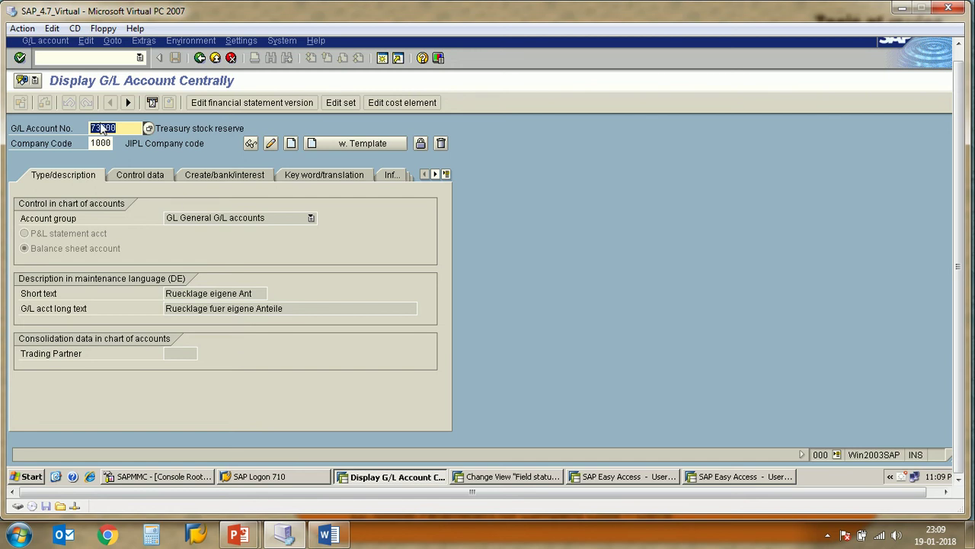
Step: Bring up the presentation and the Word outline, and return to the G/L account display in SAP
mouse_move(238, 534)
left_click(330, 473)
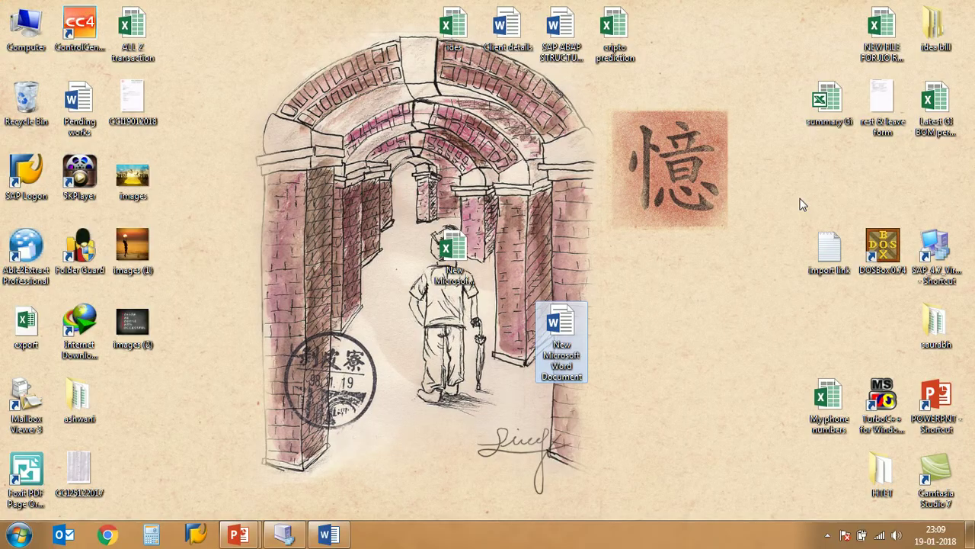
left_click(238, 534)
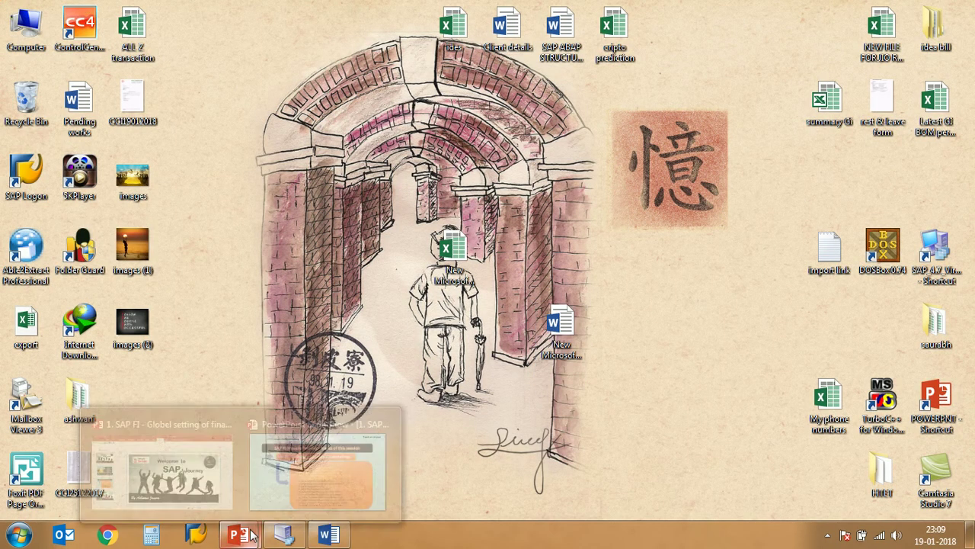
left_click(323, 536)
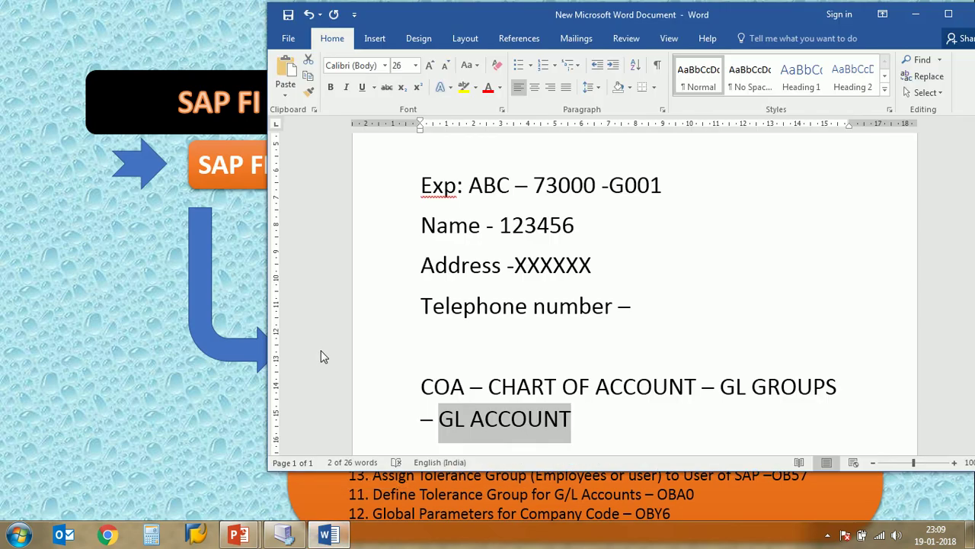
left_click(301, 536)
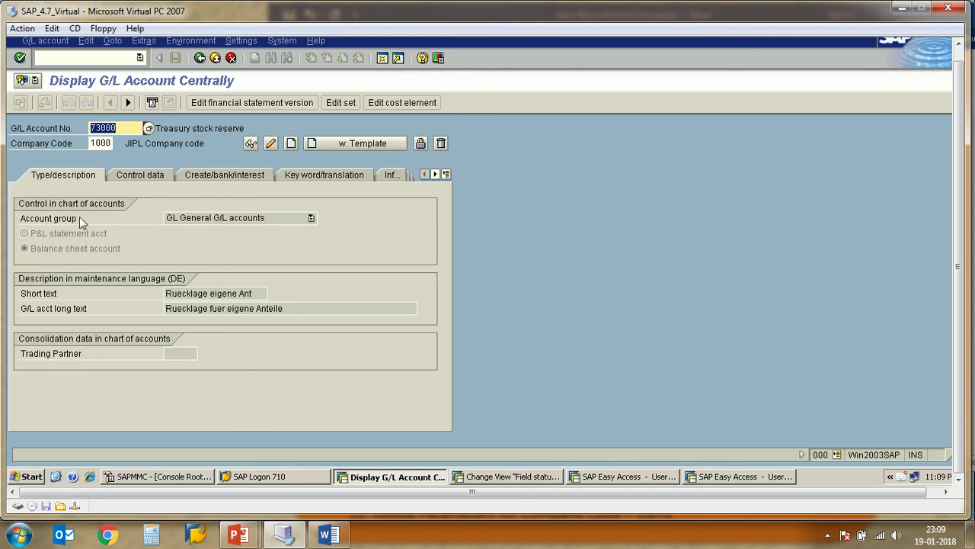
Step: Review the account groups available in the G/L account's Account group list, and highlight the G/L account number
left_click(215, 219)
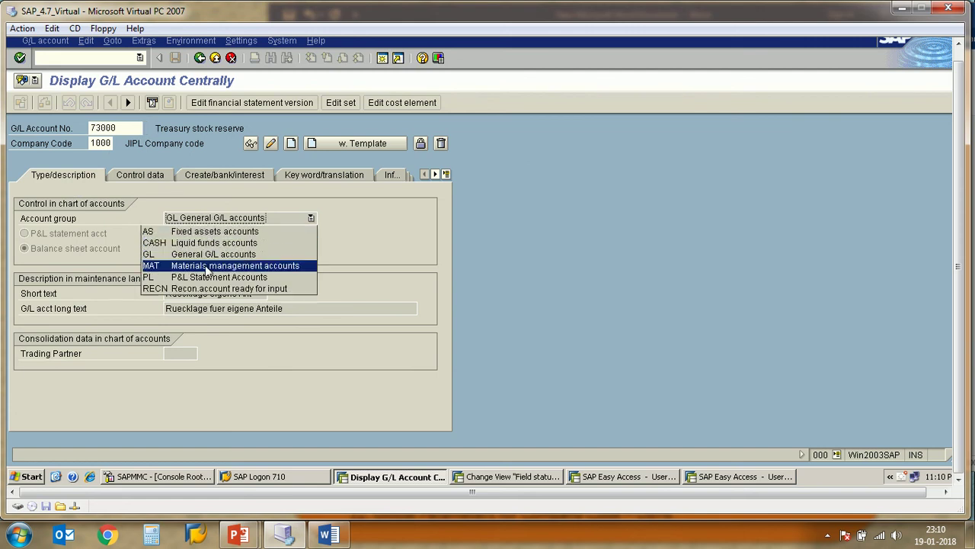
left_click(207, 242)
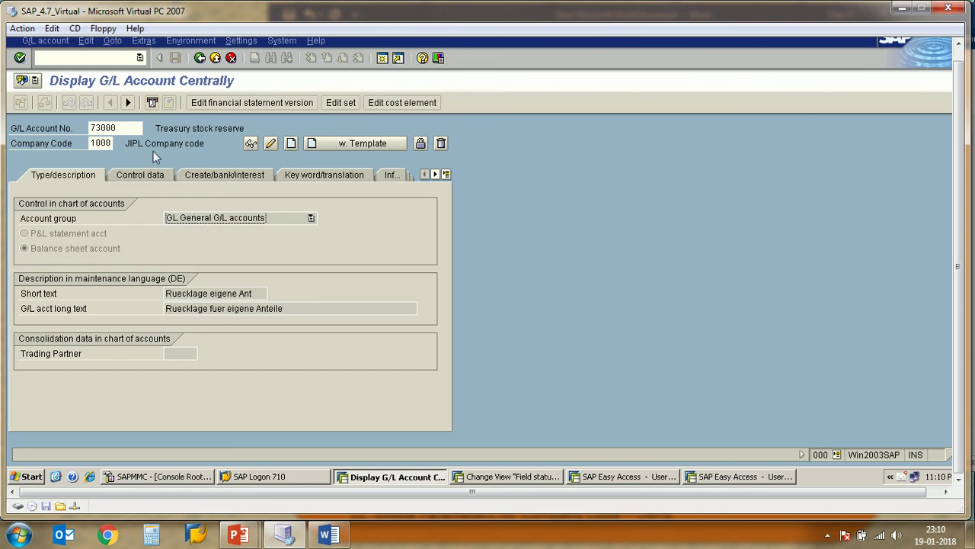
left_click_drag(125, 128, 74, 129)
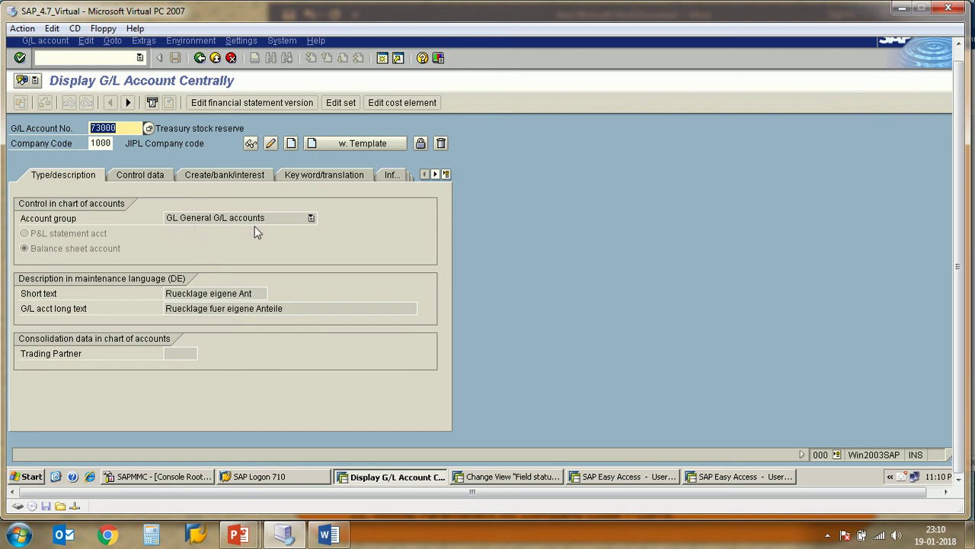
Step: Switch to the field status groups of variant 0001, highlight the description of G001, and select its row
left_click(514, 478)
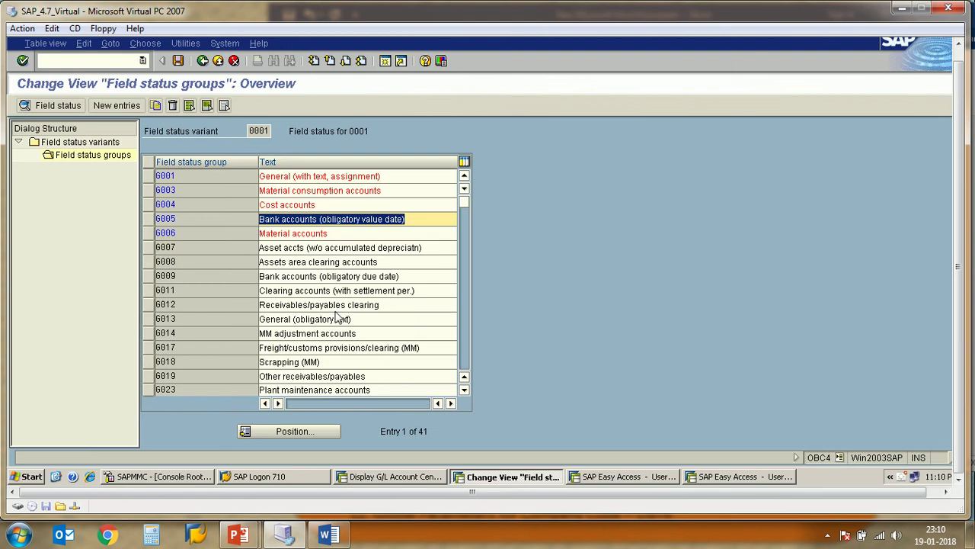
left_click(392, 177)
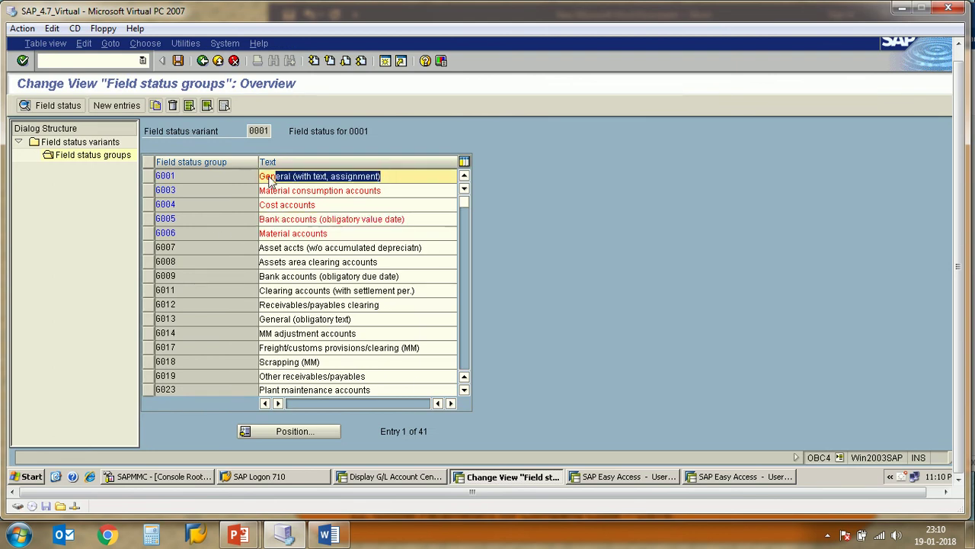
left_click(148, 176)
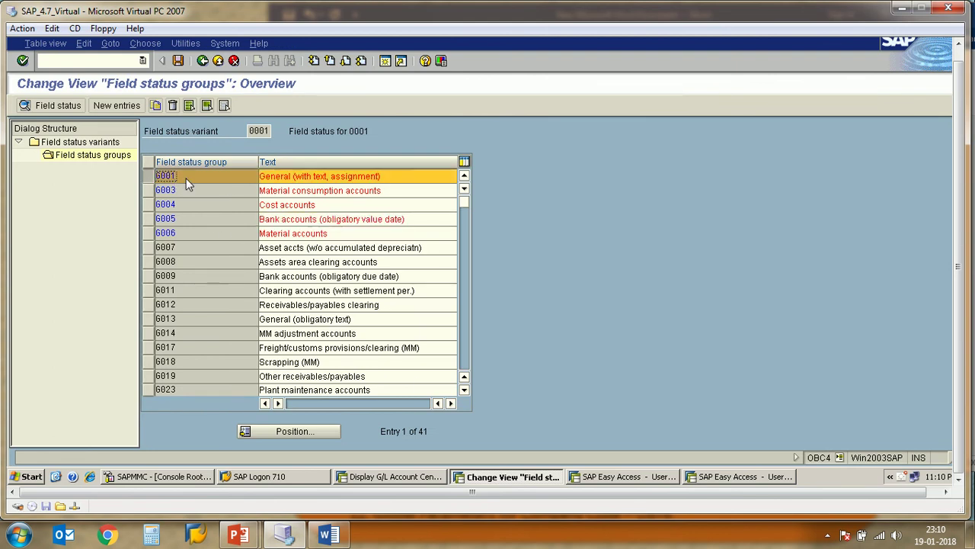
Step: Show the G/L account's Create/bank/interest data and highlight its field status group G001 and the description General (with text, assignment)
left_click(390, 477)
left_click(248, 175)
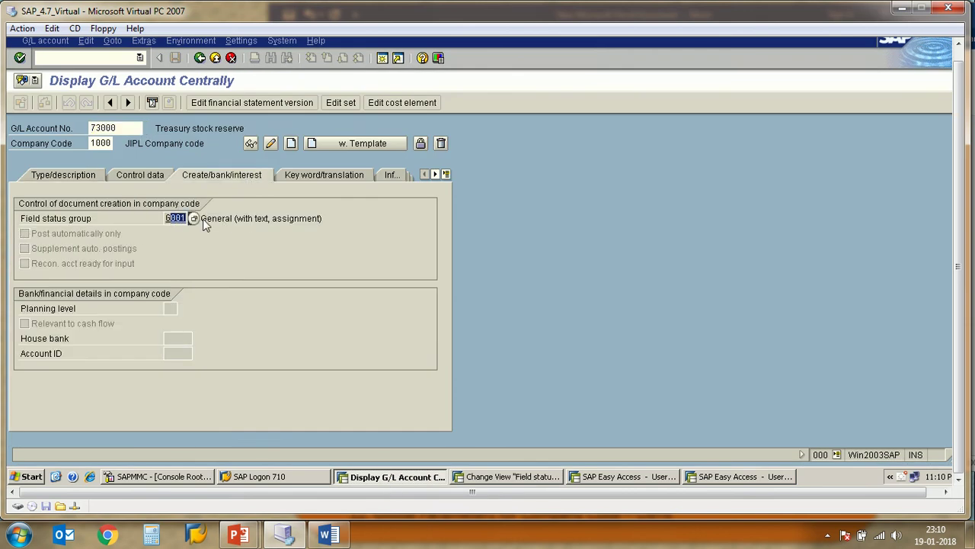
left_click_drag(201, 220, 332, 227)
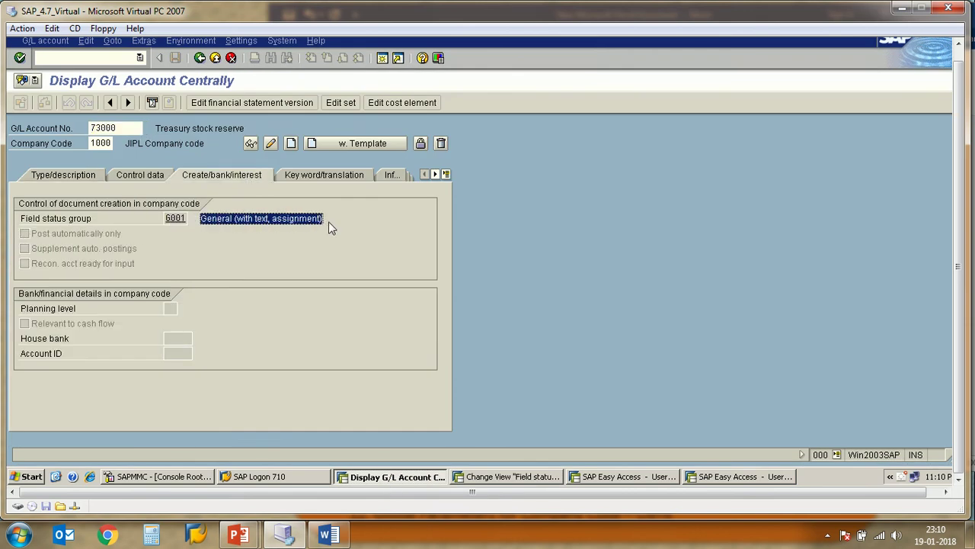
Step: Highlight the G/L account number, show the account's Type/description data and point out its account group GL General G/L accounts
left_click_drag(121, 129, 97, 132)
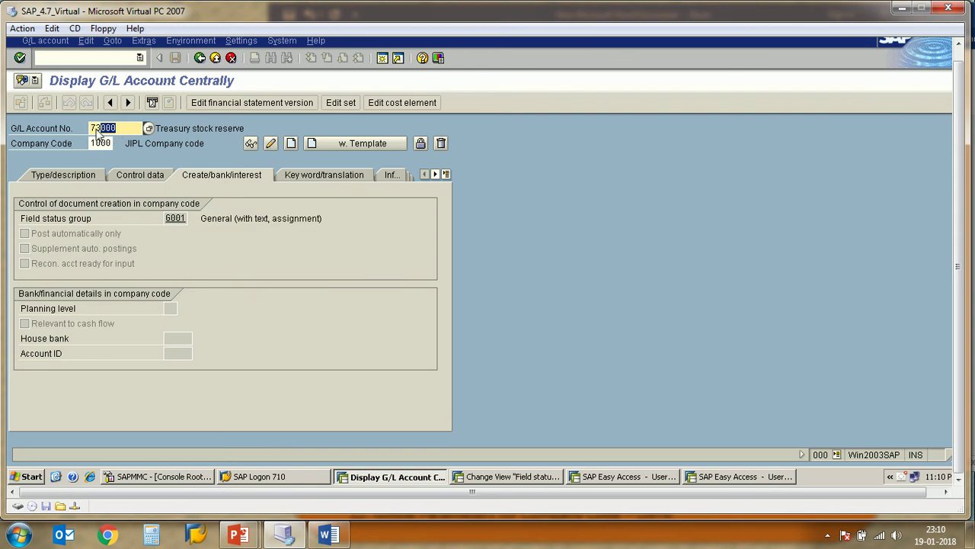
left_click(89, 176)
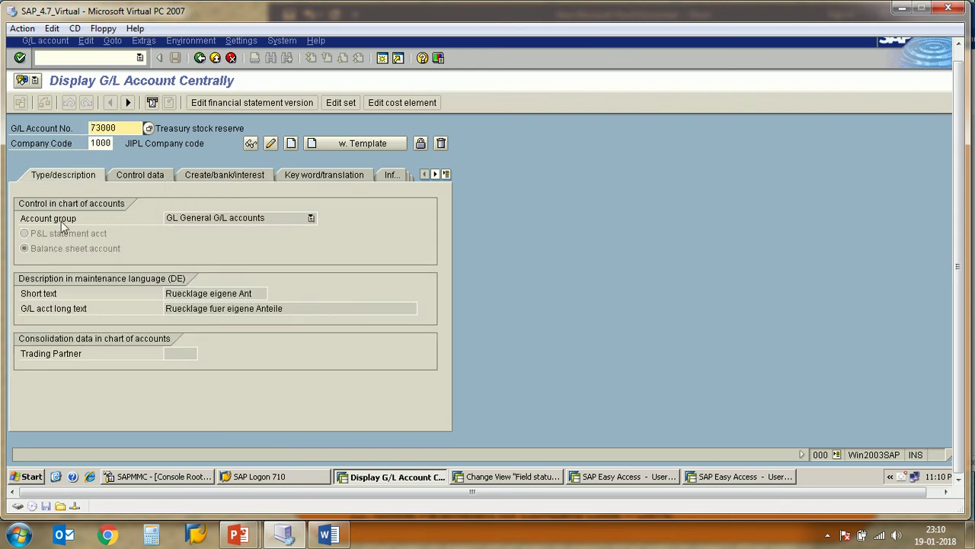
left_click(194, 220)
left_click(277, 219)
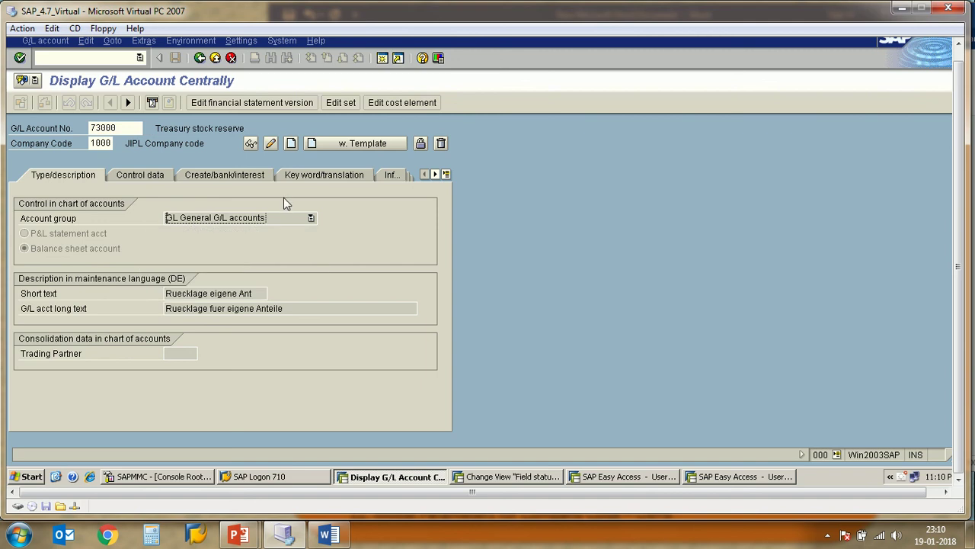
Step: Switch to the field status groups overview, mark G003 Material consumption accounts, look through the groups and highlight variant 0001
left_click(509, 476)
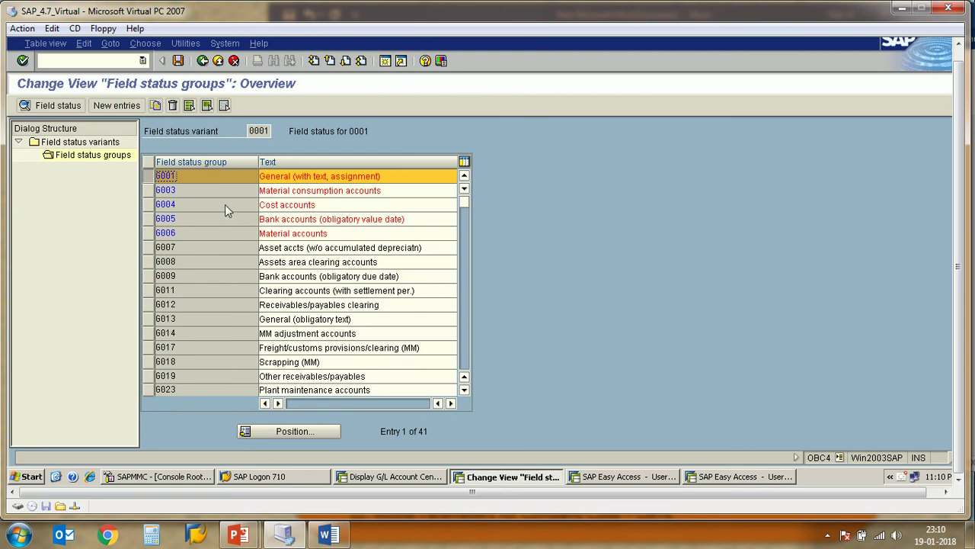
left_click(149, 190)
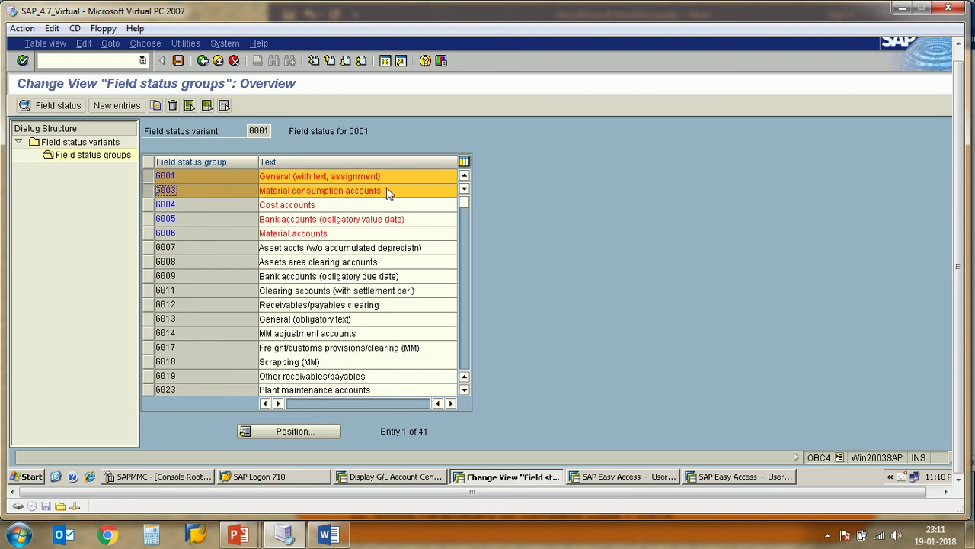
left_click_drag(387, 192, 259, 191)
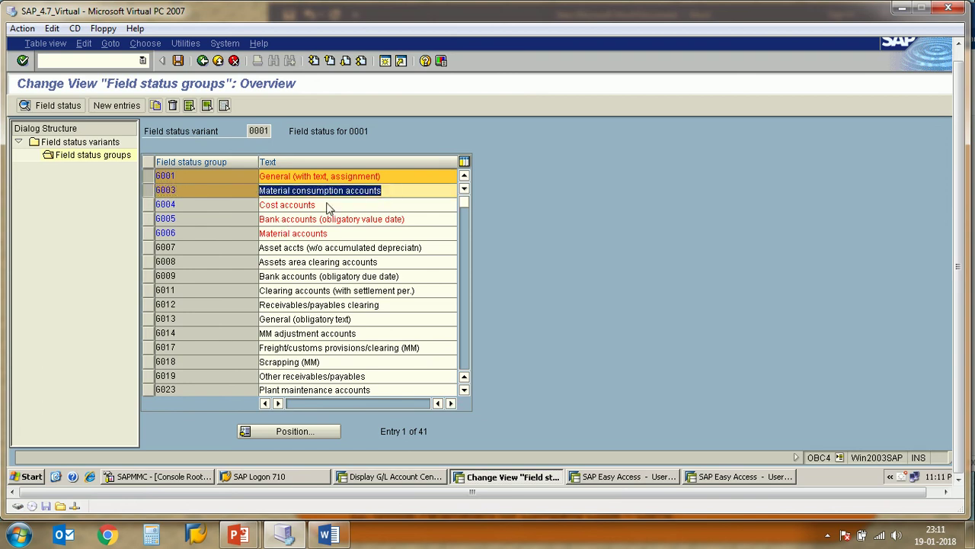
left_click_drag(194, 192, 147, 189)
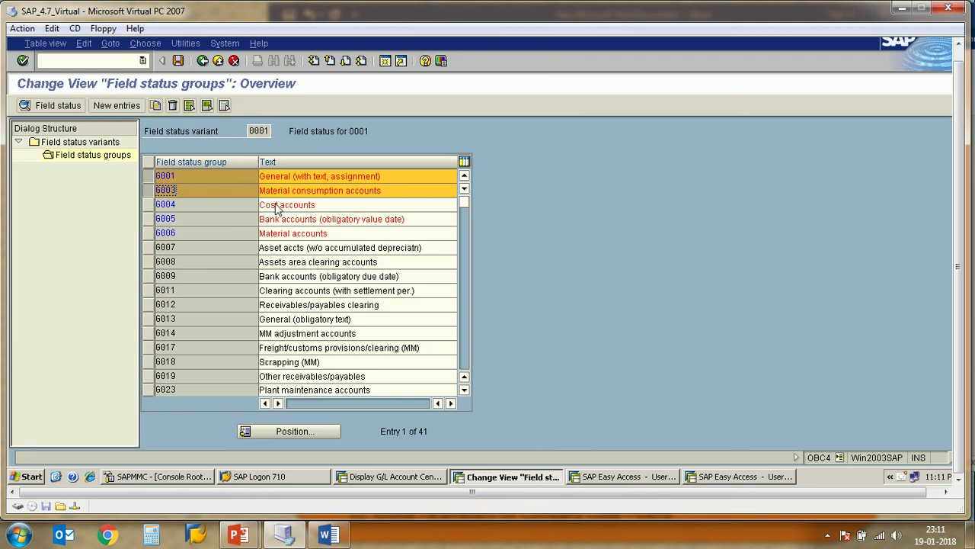
scroll(277, 207, "down", 1)
scroll(277, 207, "down", 5)
scroll(278, 207, "up", 6)
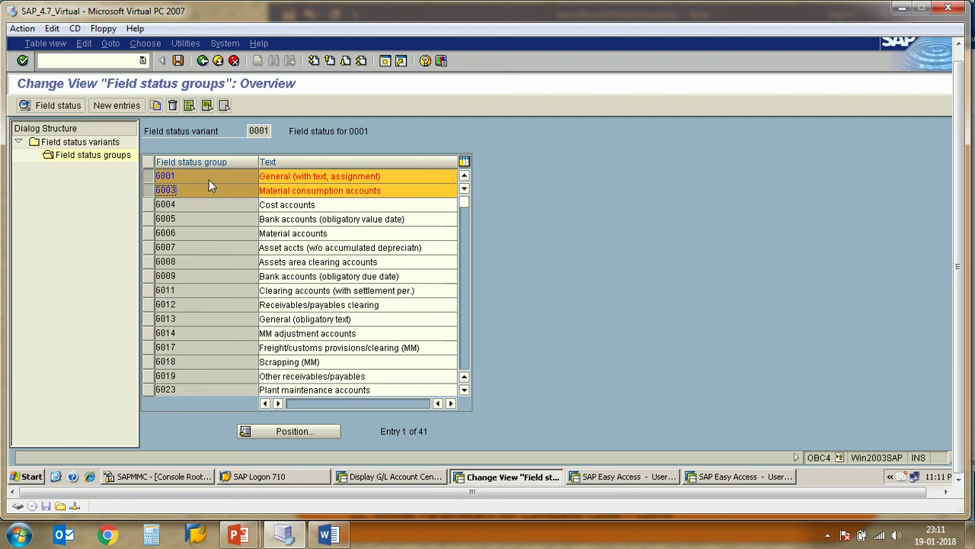
left_click_drag(250, 132, 275, 132)
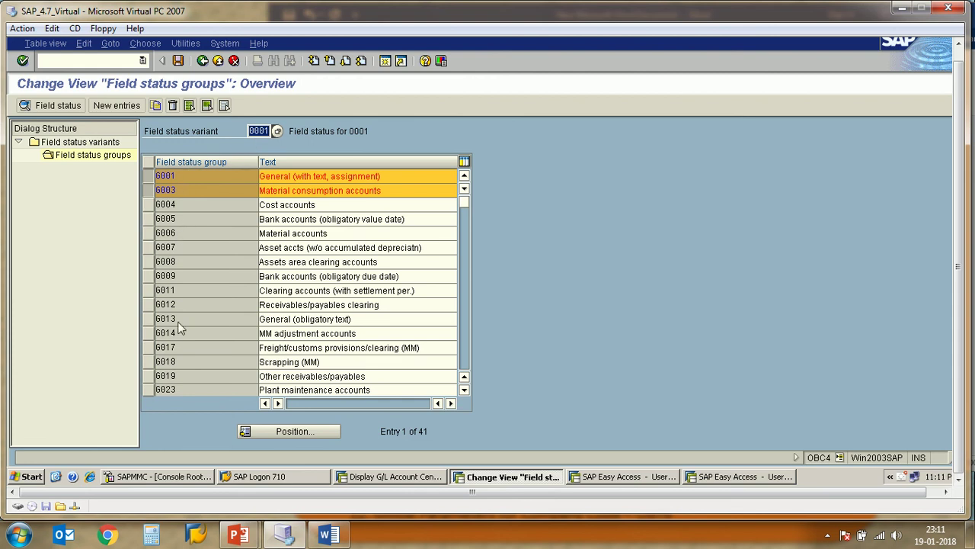
Step: Mark field status groups G004 and G005 alongside the marked ones, and clear all the row selections
left_click(171, 236)
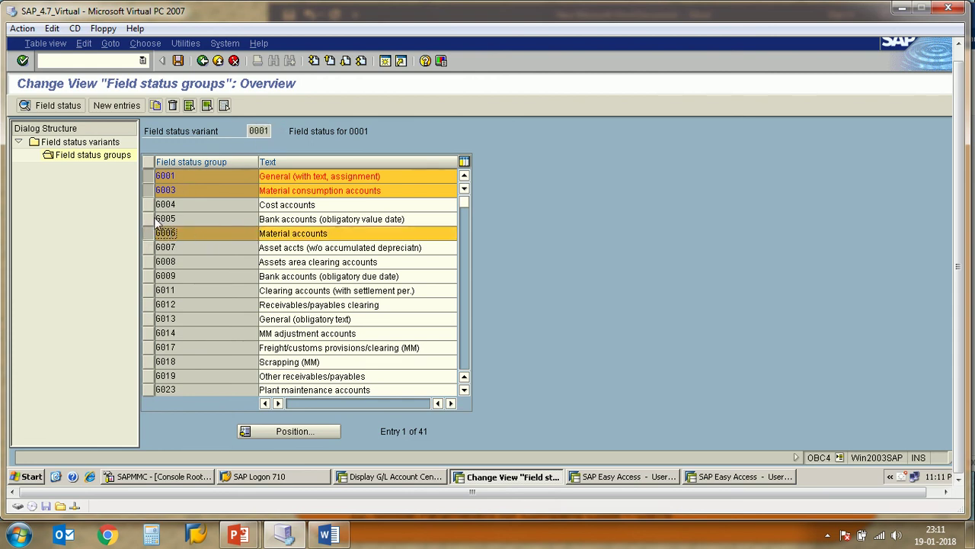
left_click(150, 219)
left_click(151, 204)
left_click(150, 234)
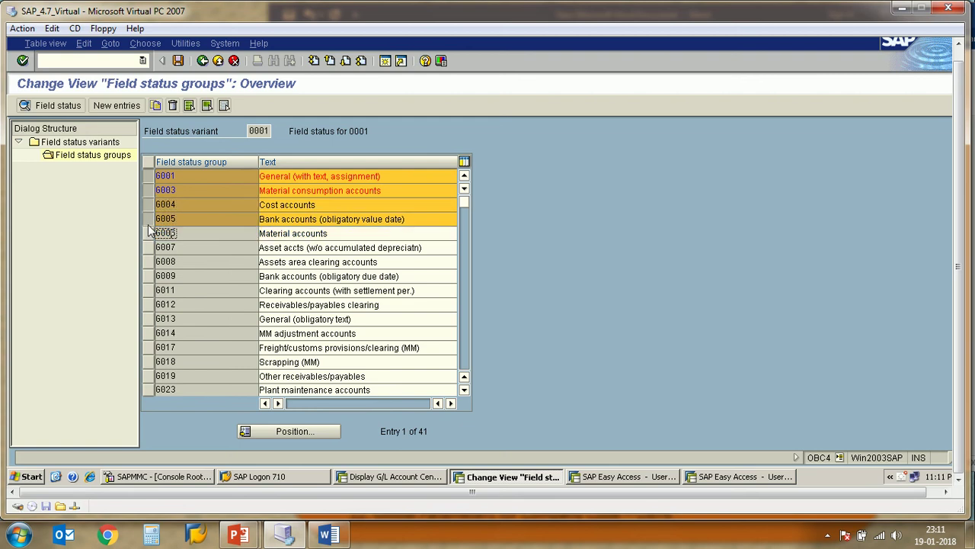
left_click(150, 219)
left_click(150, 204)
left_click(150, 190)
left_click(150, 177)
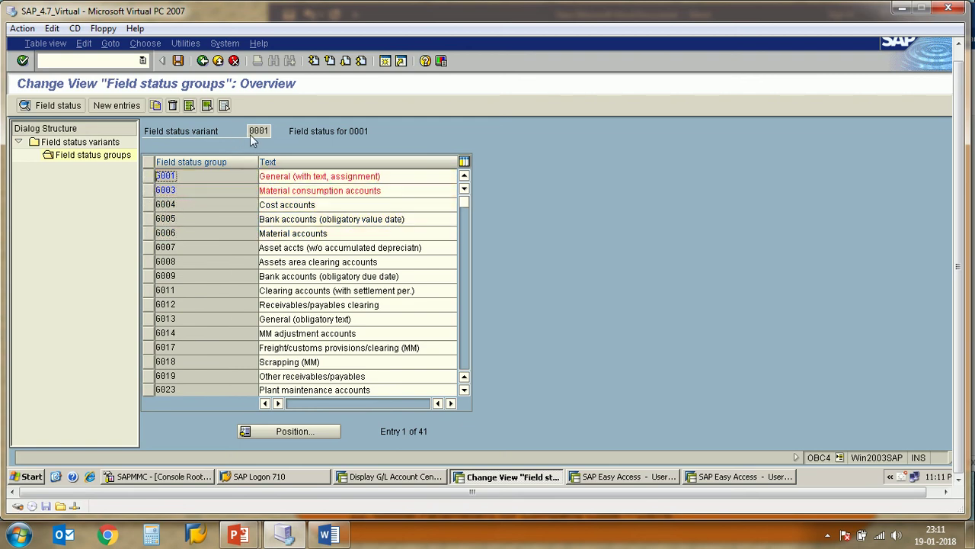
Step: Mark the field status groups G001 to G007 and highlight field status variant 0001 above them
left_click(150, 176)
left_click(150, 190)
left_click(149, 204)
left_click(149, 233)
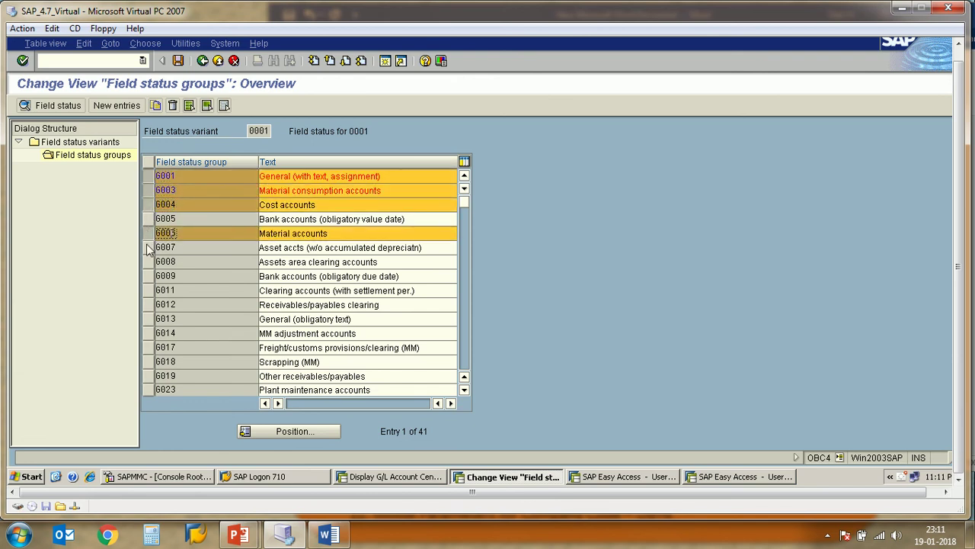
left_click(149, 248)
left_click(150, 218)
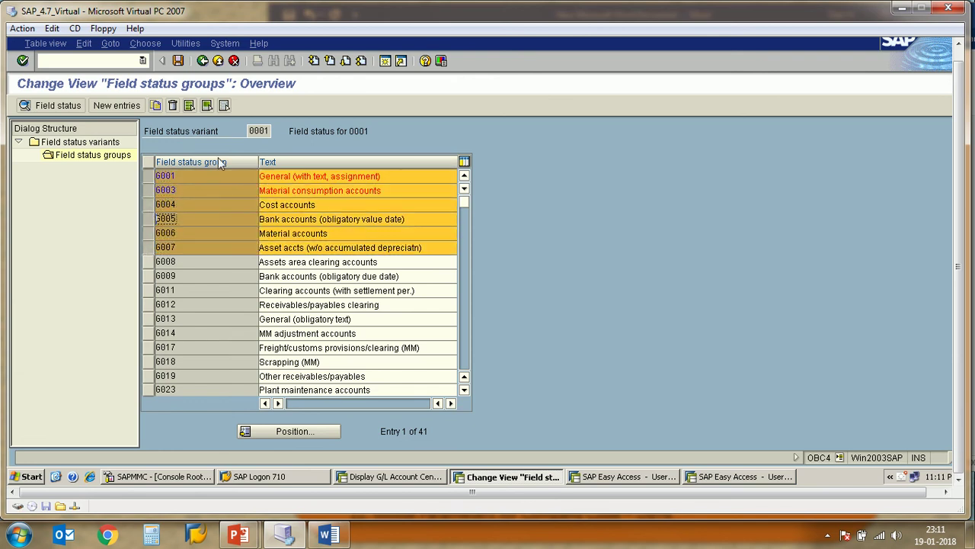
double_click(259, 134)
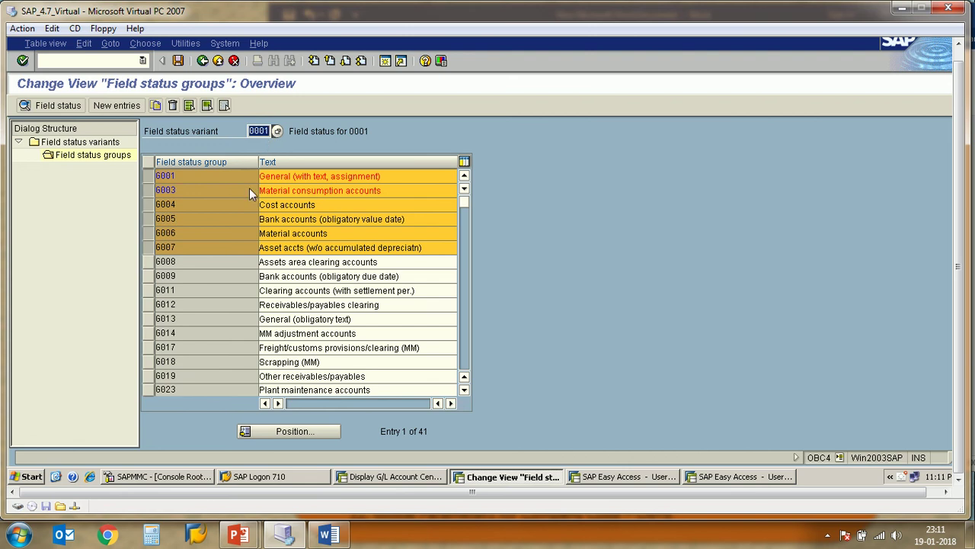
Step: Clear the selection of field status groups G001 to G007 and highlight the variant key 0001 again
left_click(150, 183)
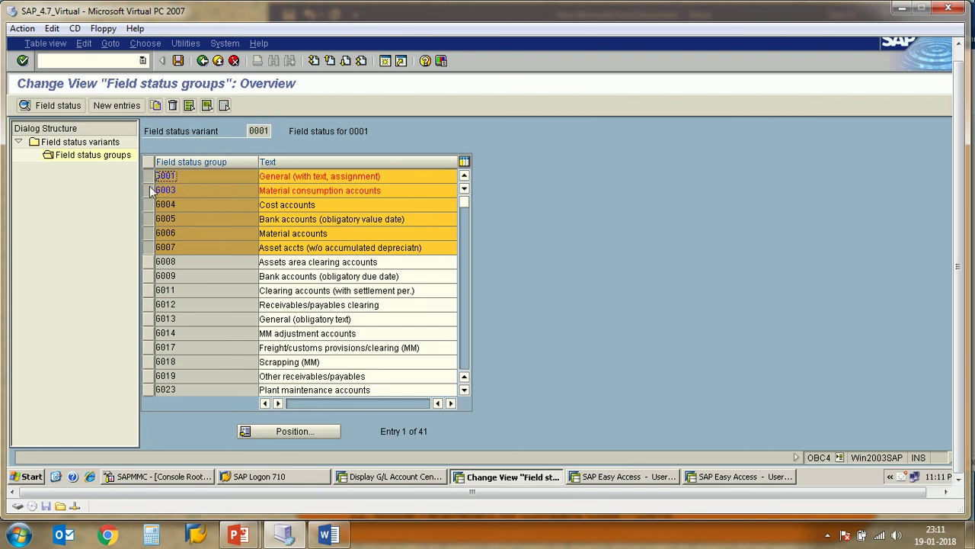
left_click(150, 191)
left_click(149, 219)
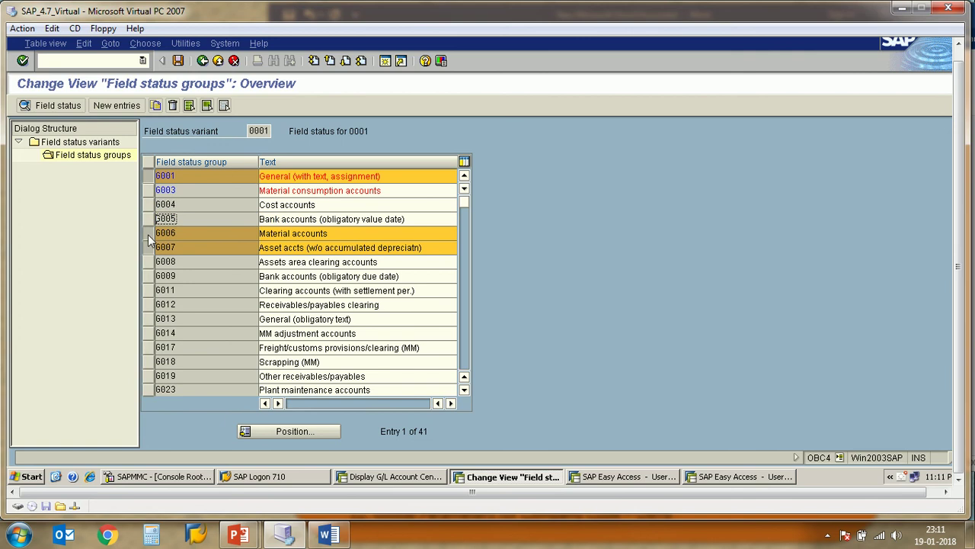
left_click(148, 233)
left_click(148, 247)
left_click(148, 178)
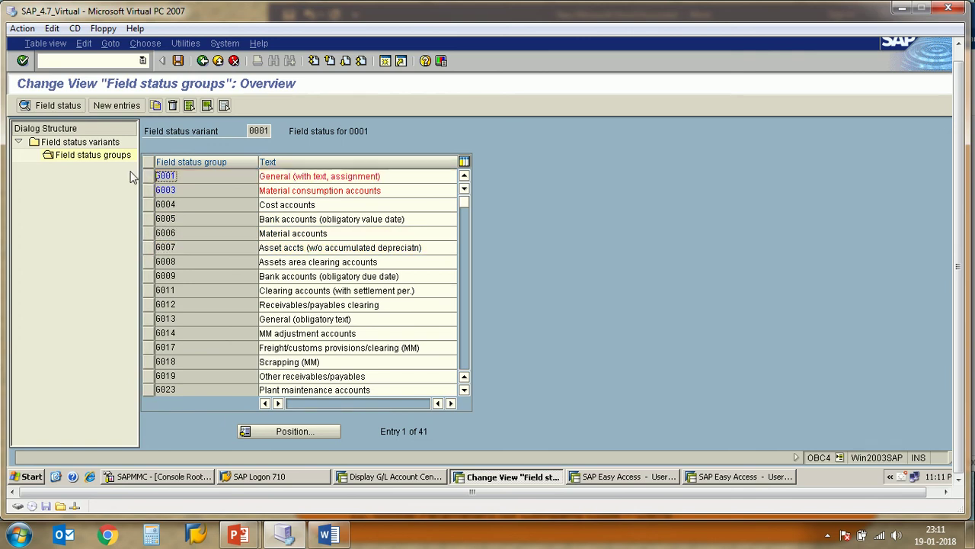
left_click(254, 132)
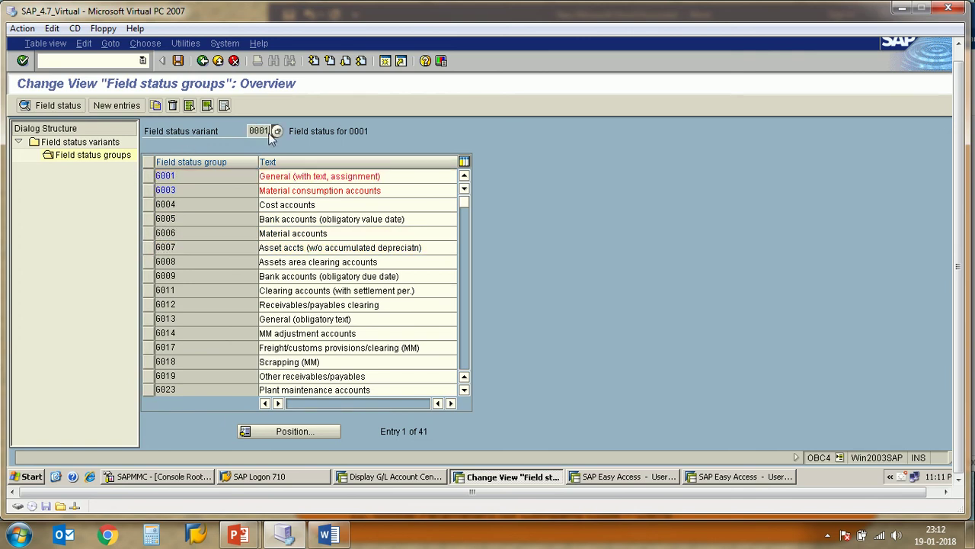
left_click_drag(250, 132, 279, 132)
Step: Open the field status variants overview and start copying variant 0001, setting the new variant's key to ASH1
double_click(96, 145)
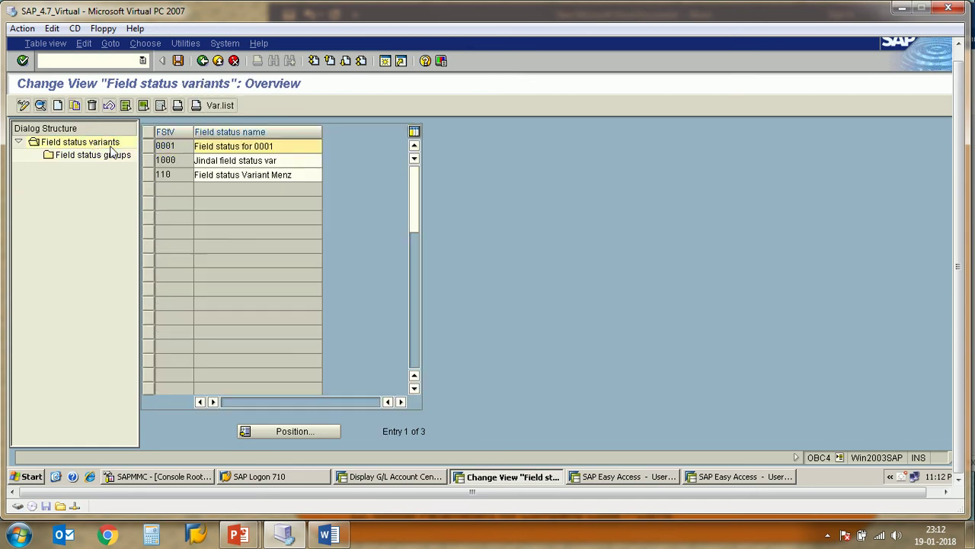
left_click(154, 147)
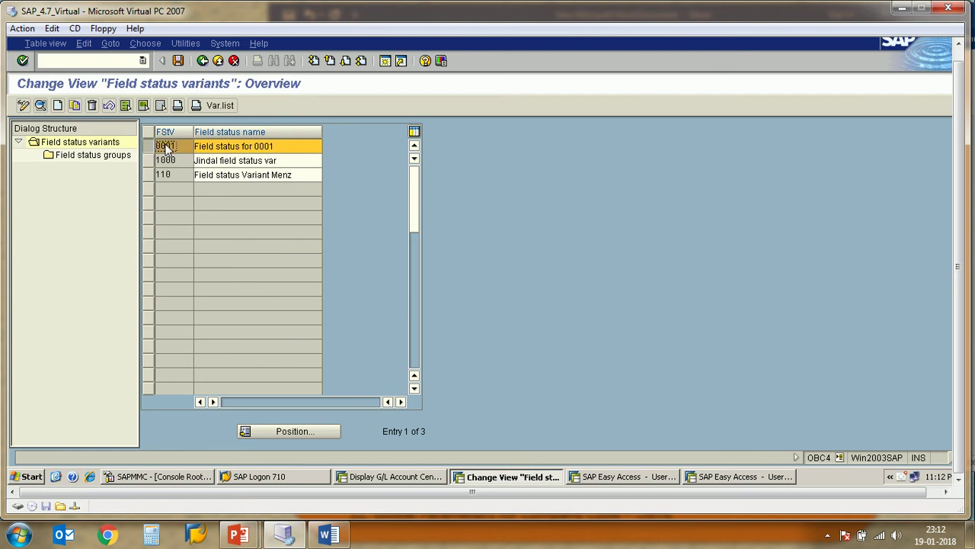
left_click(75, 106)
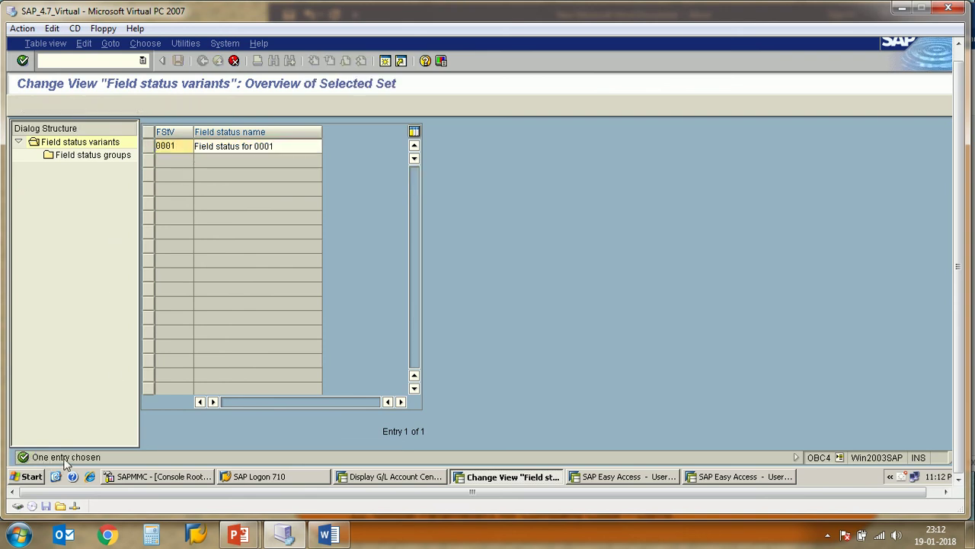
double_click(179, 149)
type("ASH1")
left_click_drag(182, 147, 152, 147)
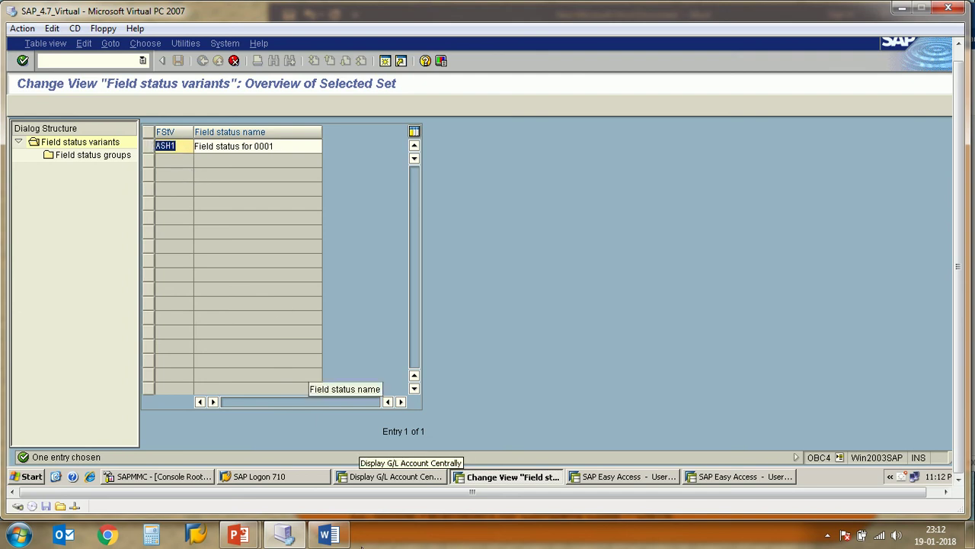
Step: Switch to the Word outline and append "– ASH1" to the line "1.Field status variant"
left_click(328, 536)
scroll(501, 222, "up", 4)
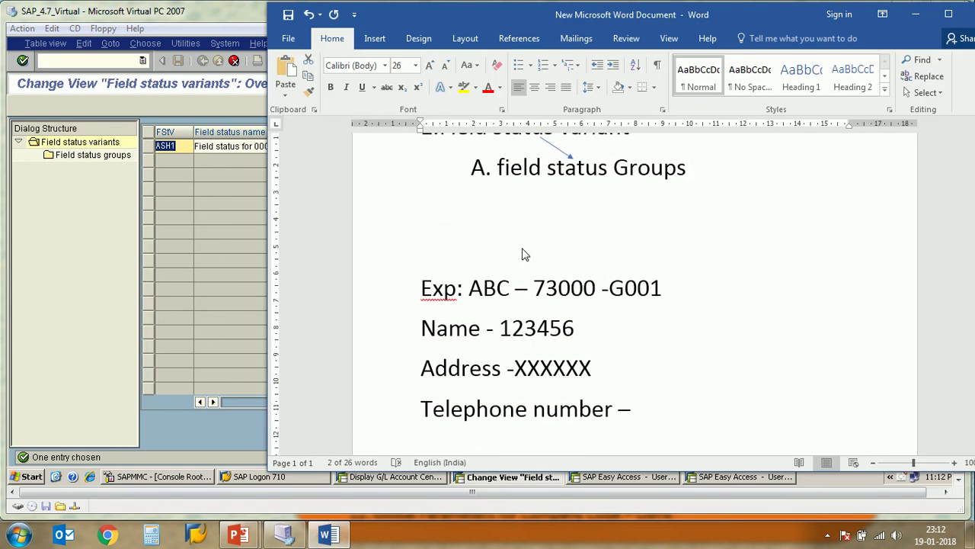
left_click(635, 198)
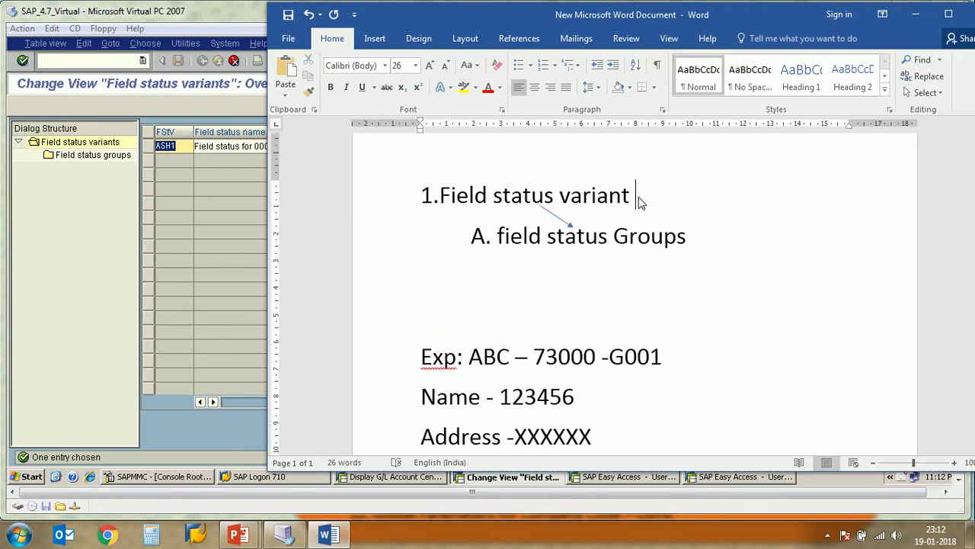
type("- AS")
type("H1")
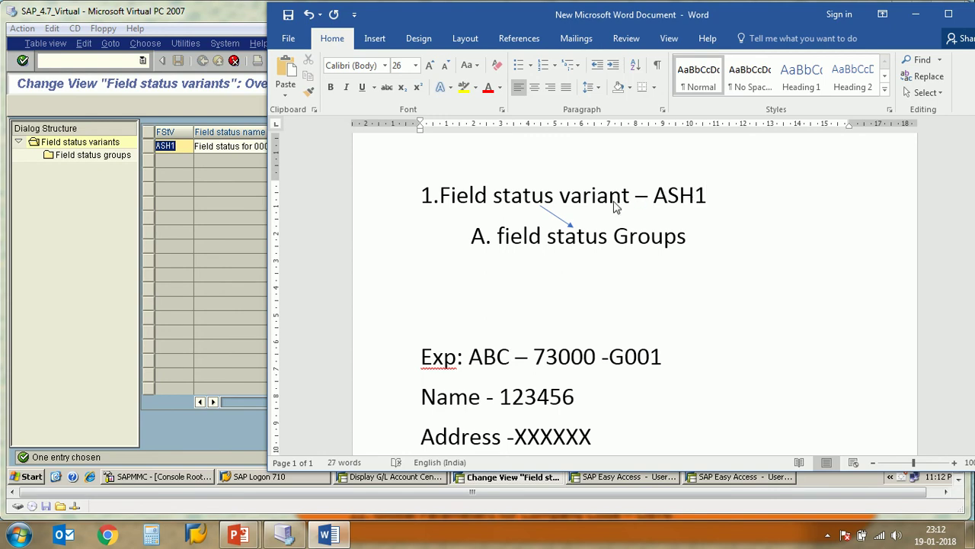
Step: Return to SAP, confirm the ASH1 entry for copying, and move the copy options dialog clear of the variant entry
left_click(179, 156)
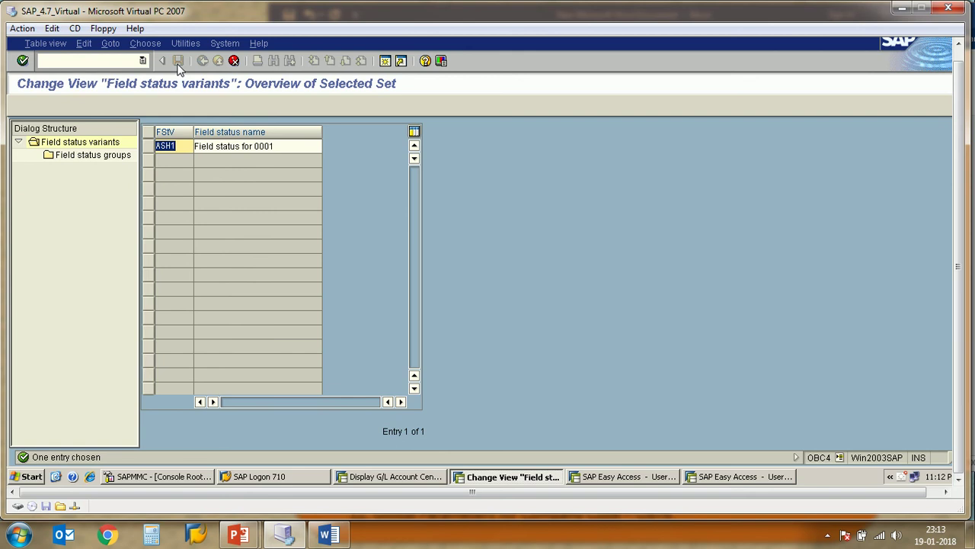
double_click(167, 145)
key("F6")
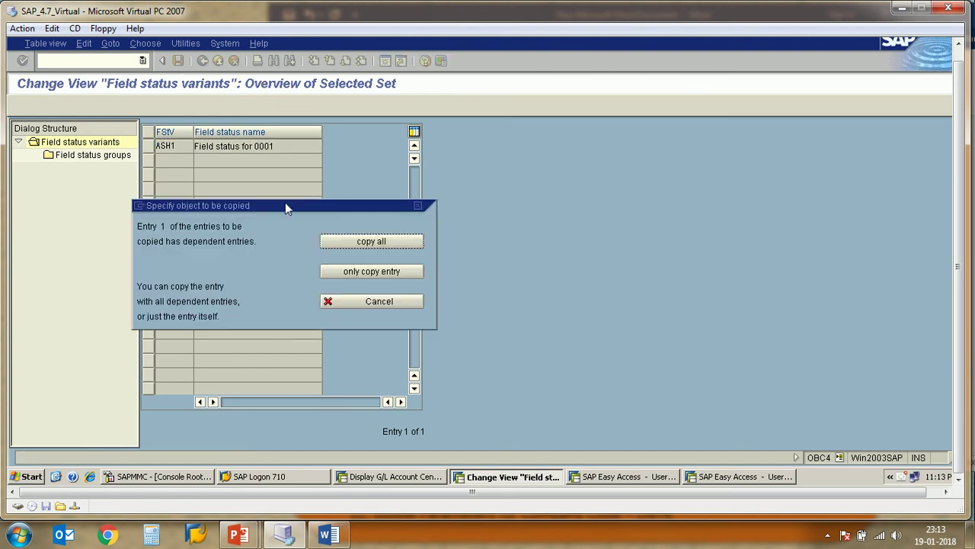
left_click_drag(295, 206, 419, 158)
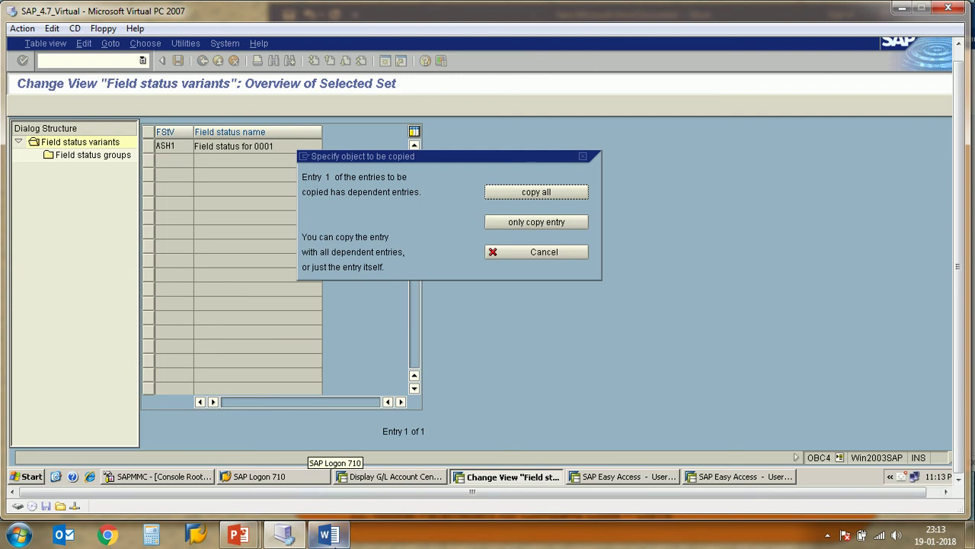
Step: Return to the Word outline and append "---0001" after ASH1 on the field status variant line
left_click(328, 534)
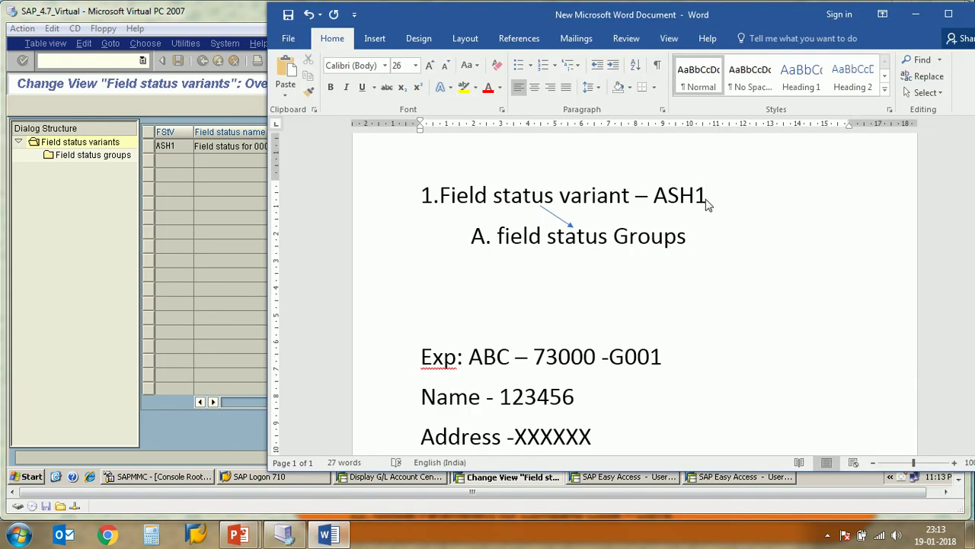
left_click_drag(708, 198, 656, 197)
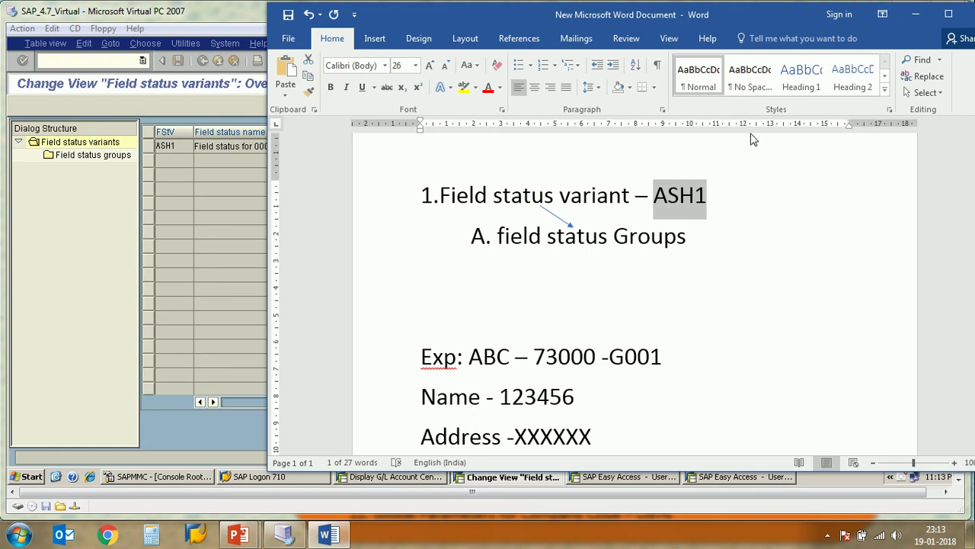
left_click(717, 199)
type("--")
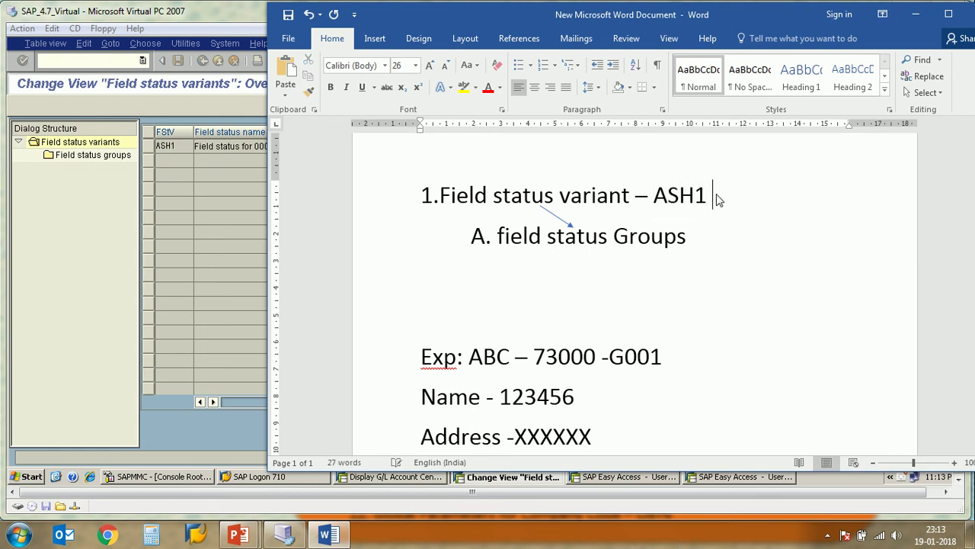
type("000")
key("BackSpace")
type("01")
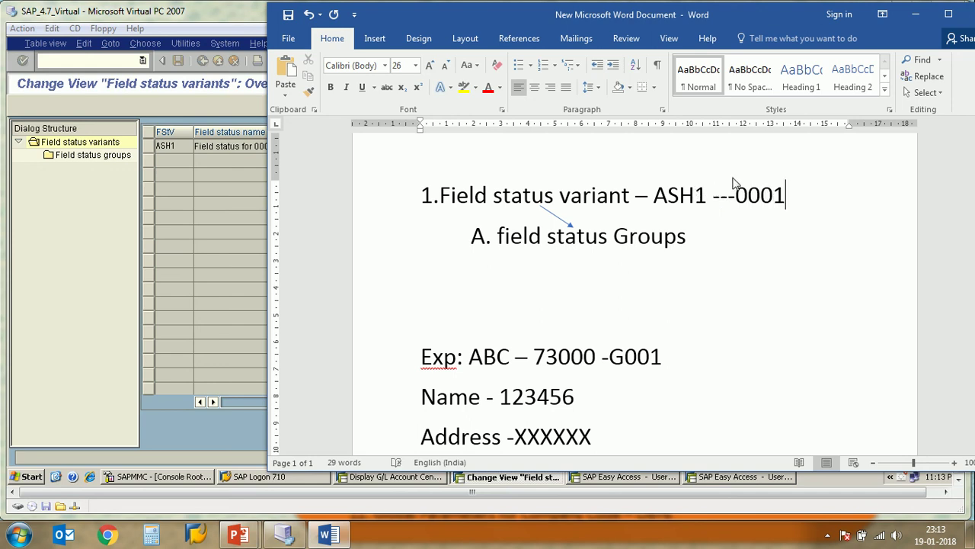
Step: Go back to SAP and copy only the variant entry ASH1, without its dependent field status groups
left_click_drag(725, 20, 755, 27)
left_click(957, 30)
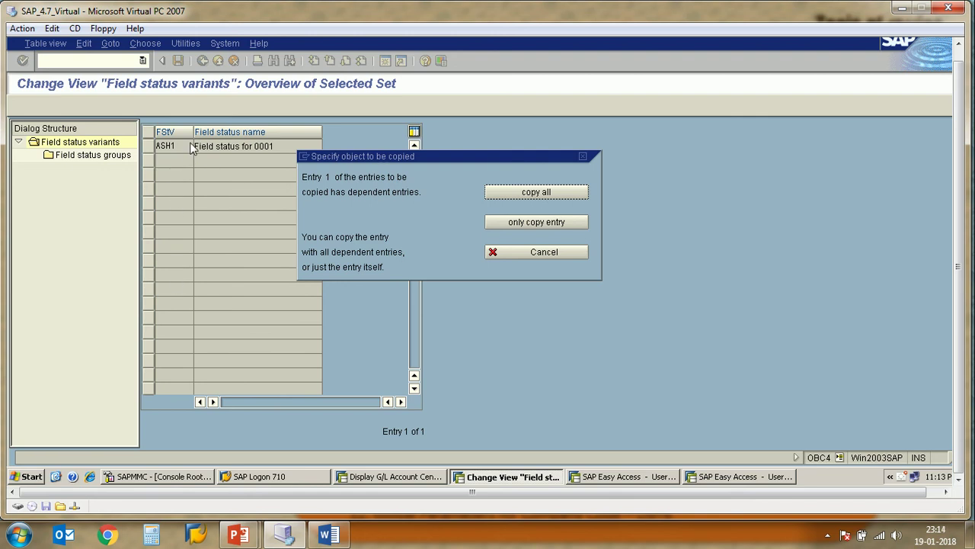
left_click(530, 223)
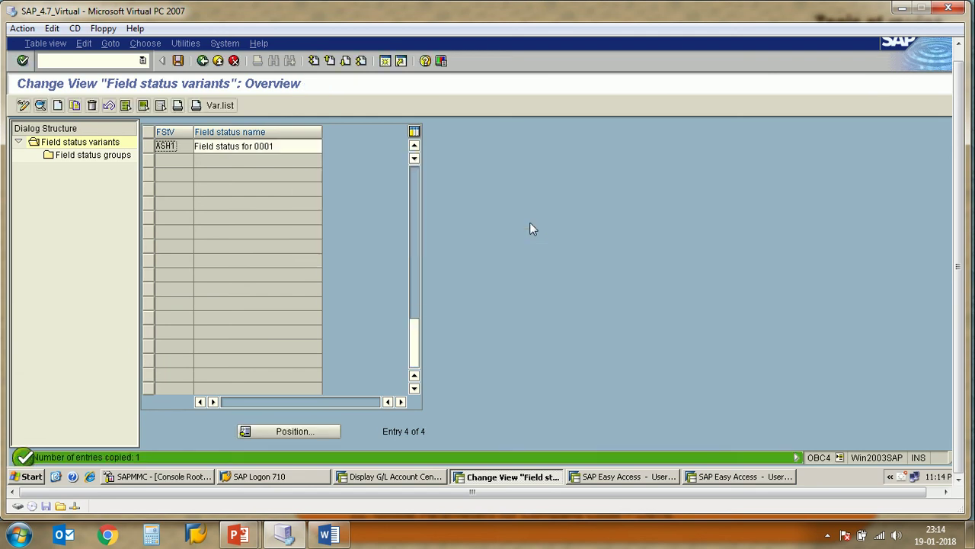
Step: Save the copied variant ASH1 and reopen the field status variants list by running transaction OBC4 again
left_click(177, 60)
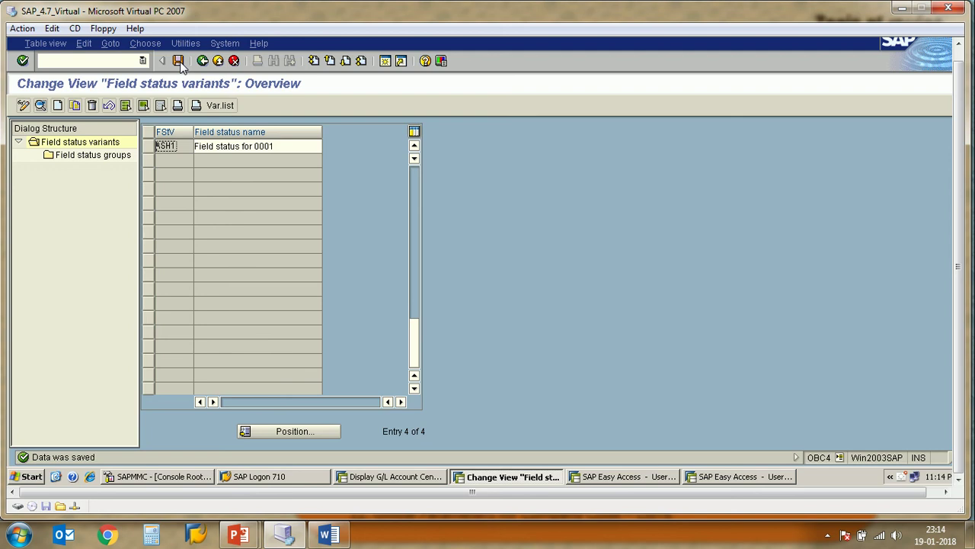
double_click(85, 147)
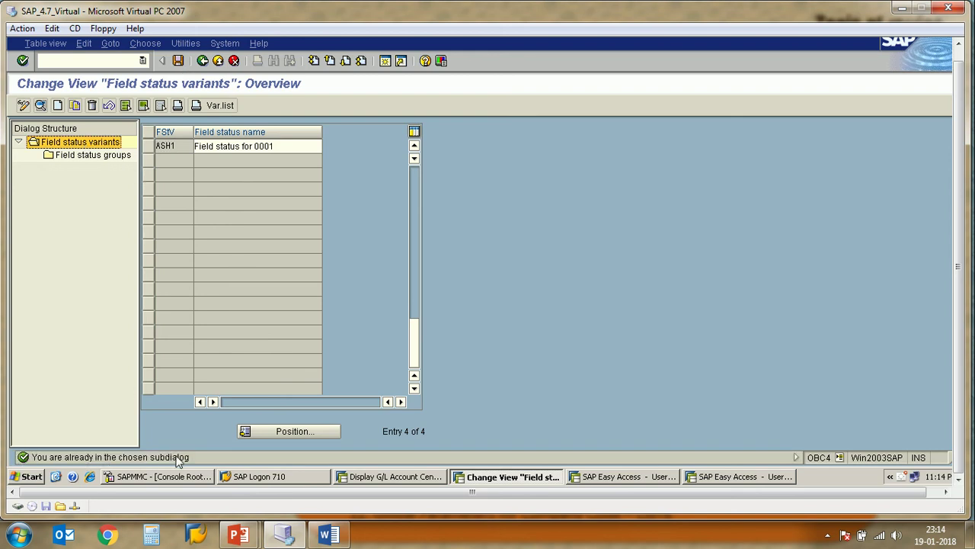
left_click(203, 61)
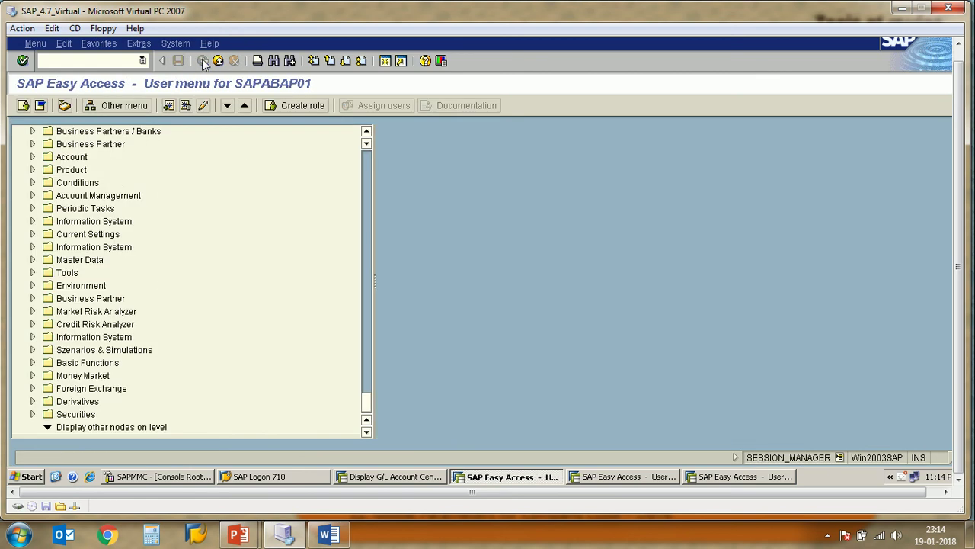
left_click(143, 61)
left_click(112, 72)
left_click(23, 61)
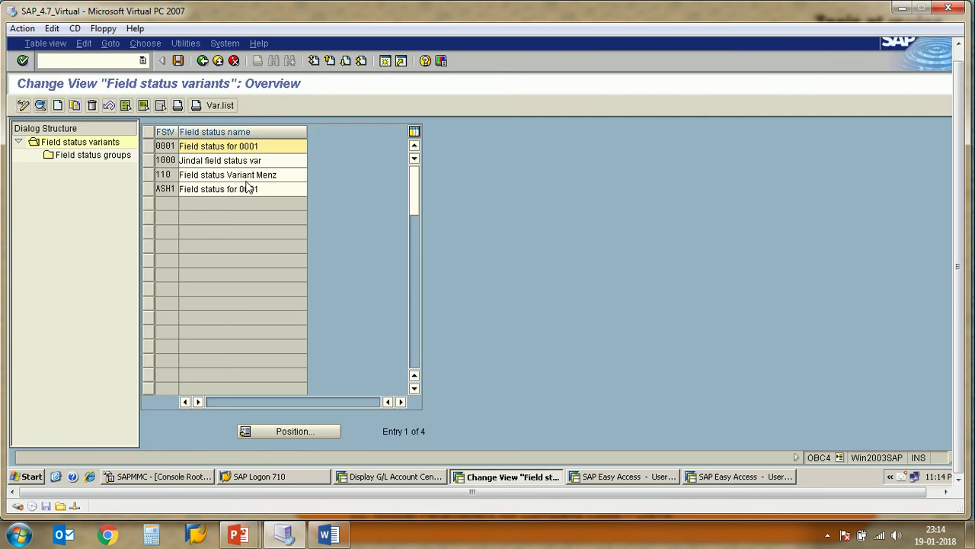
Step: Select only variant ASH1 in the list and display its field status groups
left_click(165, 147)
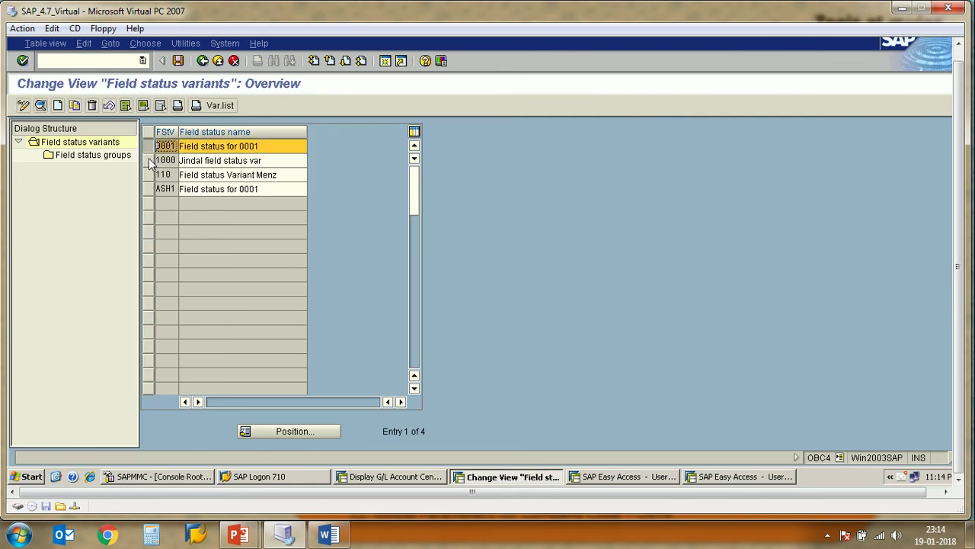
left_click(149, 161)
left_click(148, 175)
left_click(150, 189)
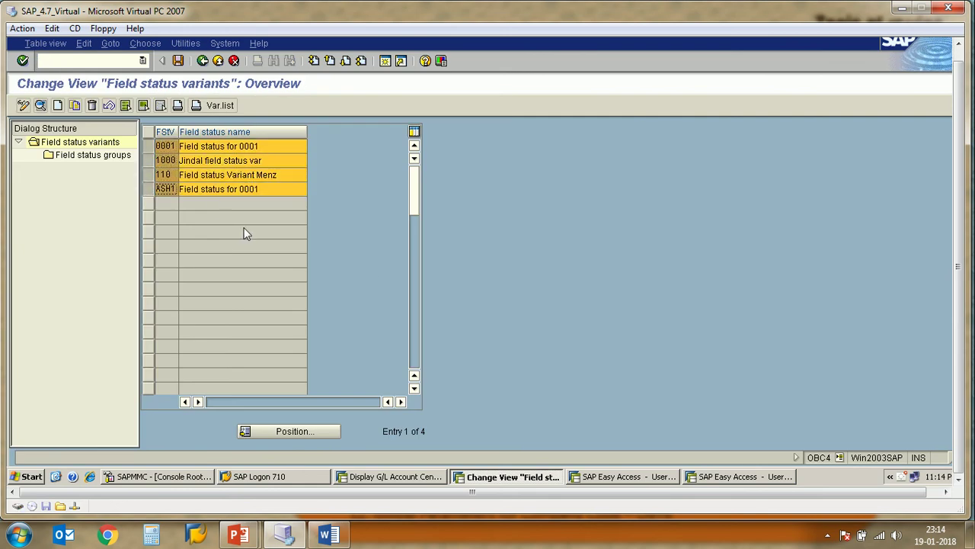
left_click(149, 174)
left_click(149, 160)
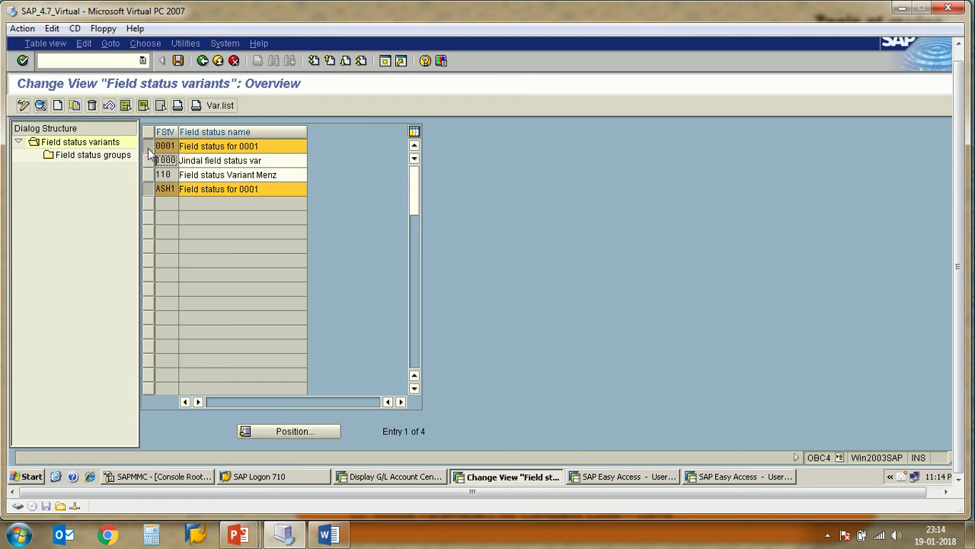
left_click(149, 148)
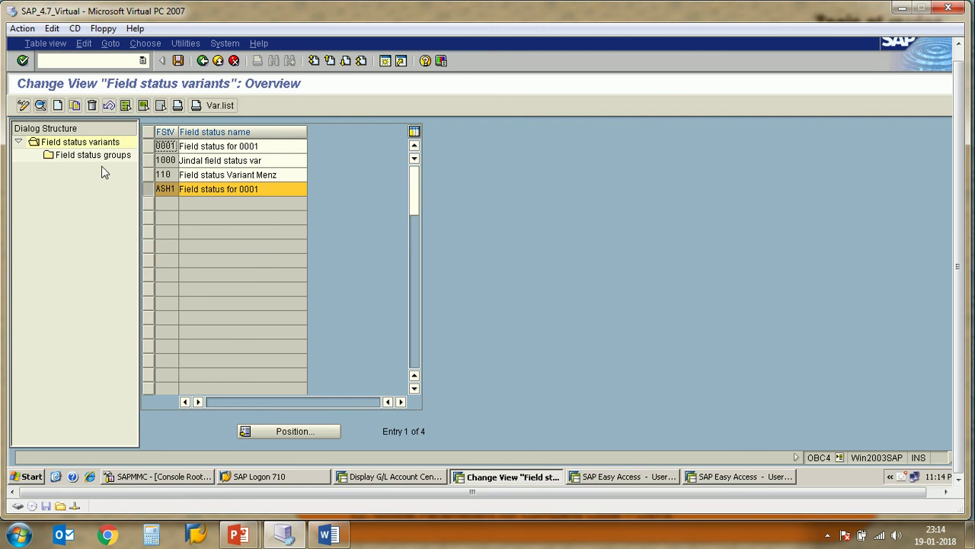
left_click(77, 157)
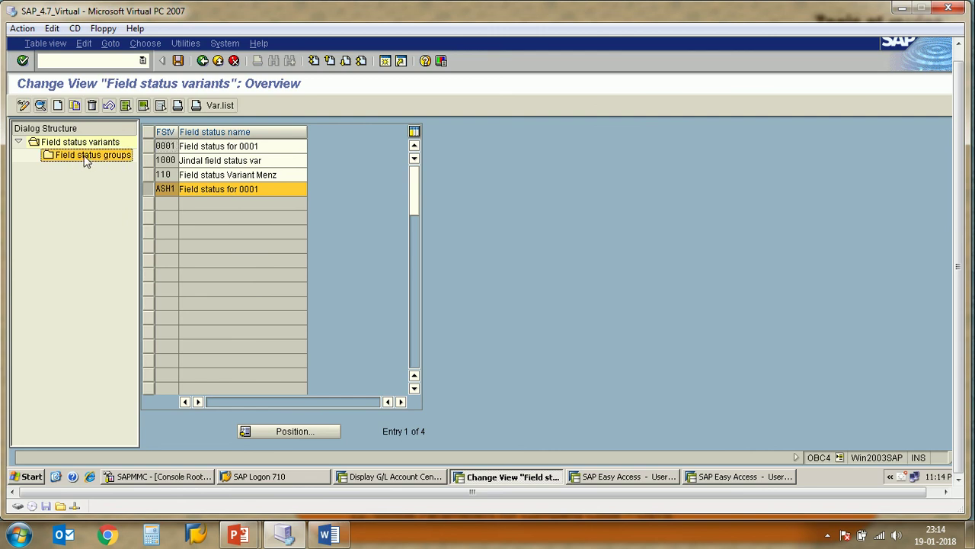
left_click(40, 107)
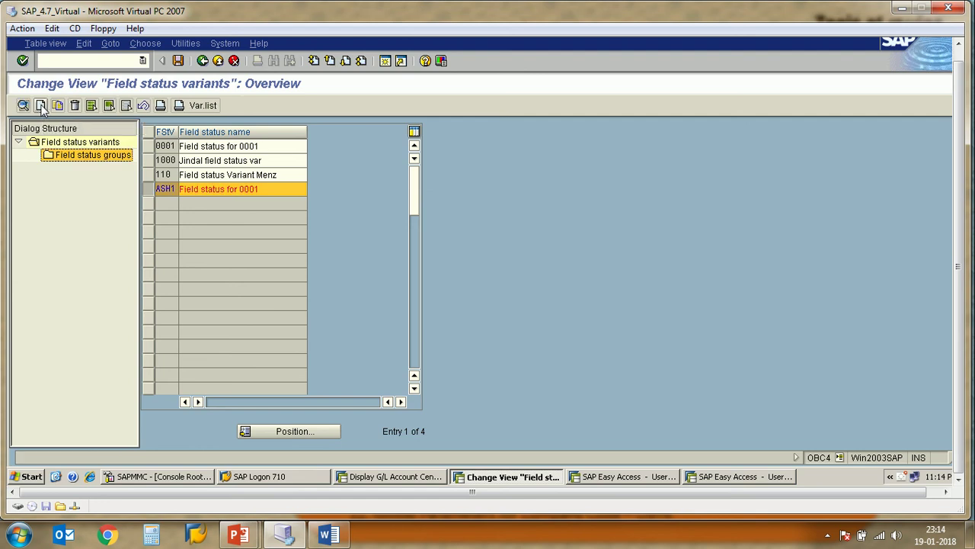
double_click(91, 158)
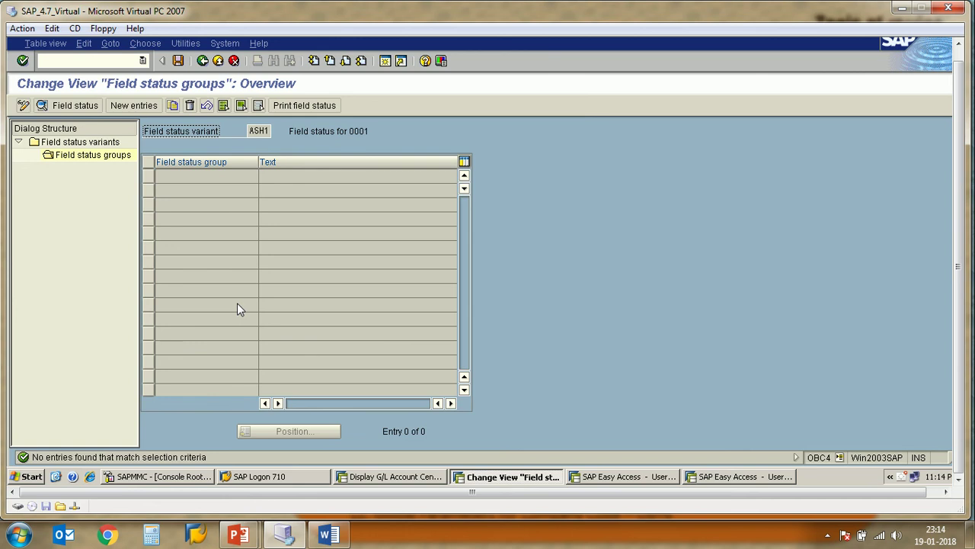
Step: Return to the variants list and start copying variant 0001 under the new key ASH2
left_click(203, 61)
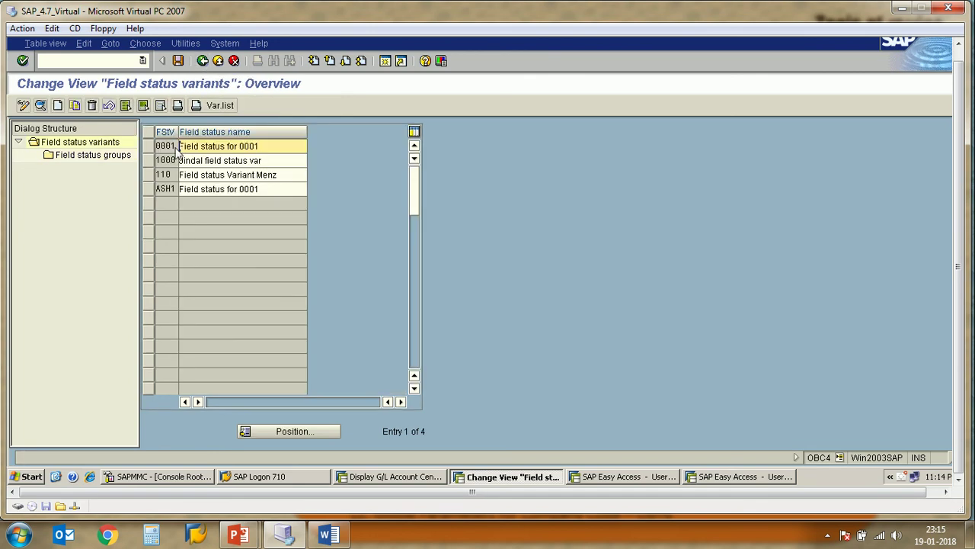
left_click(150, 146)
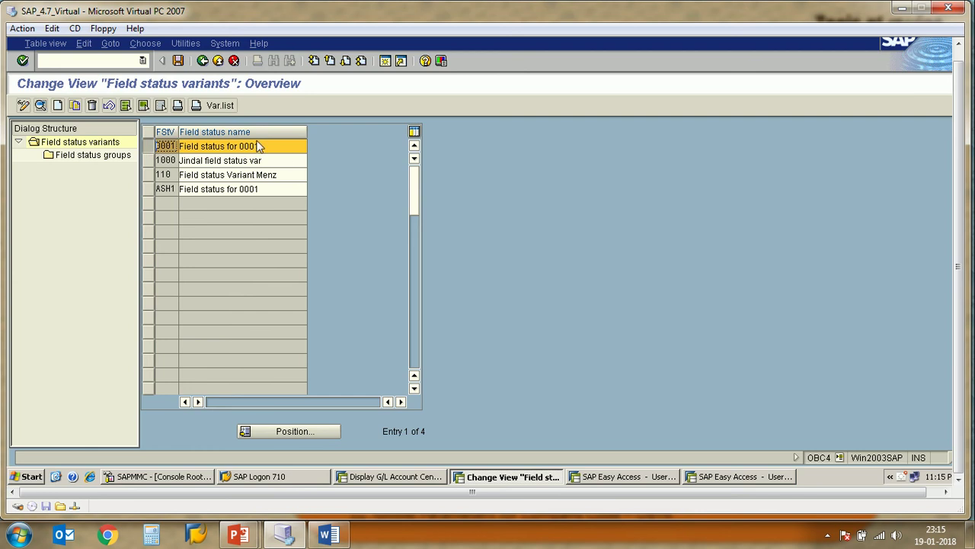
left_click(75, 106)
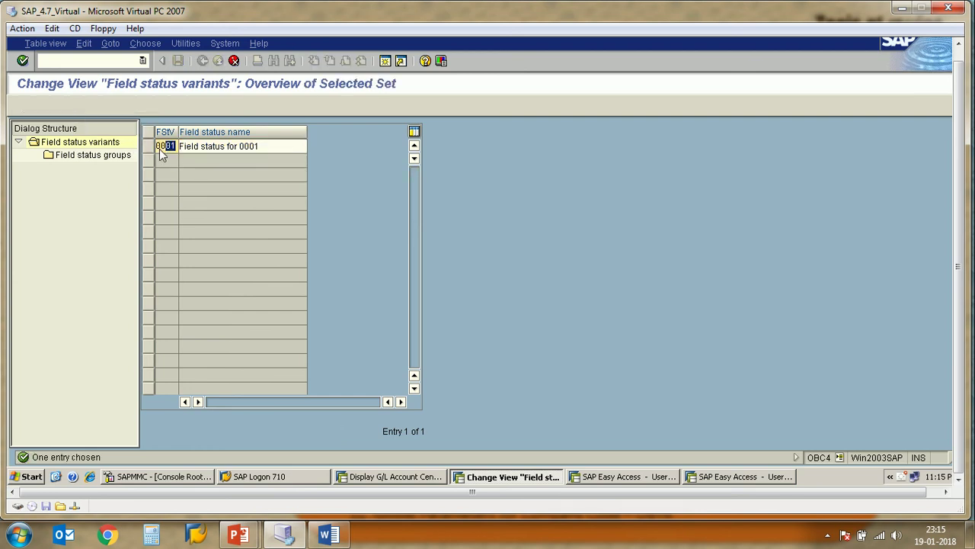
type("AS")
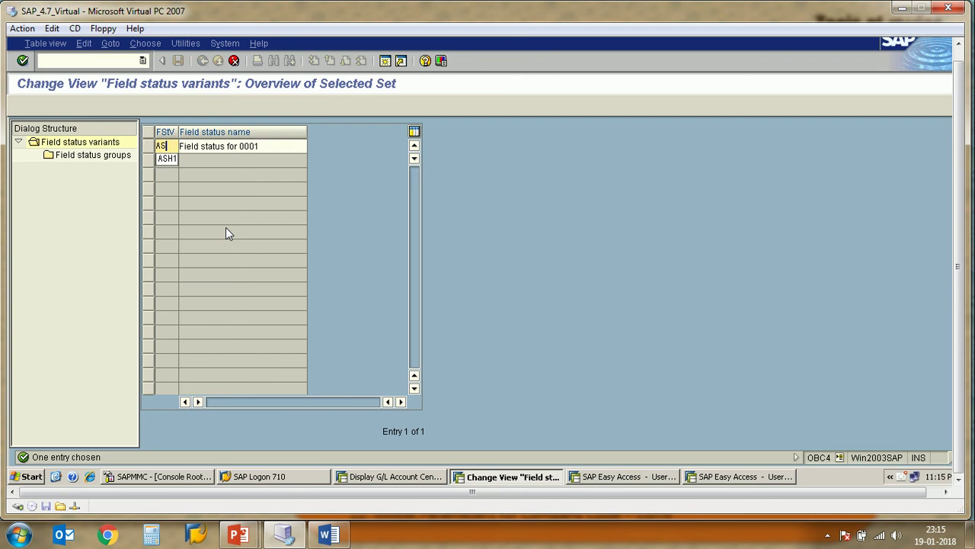
type("H2")
key("Return")
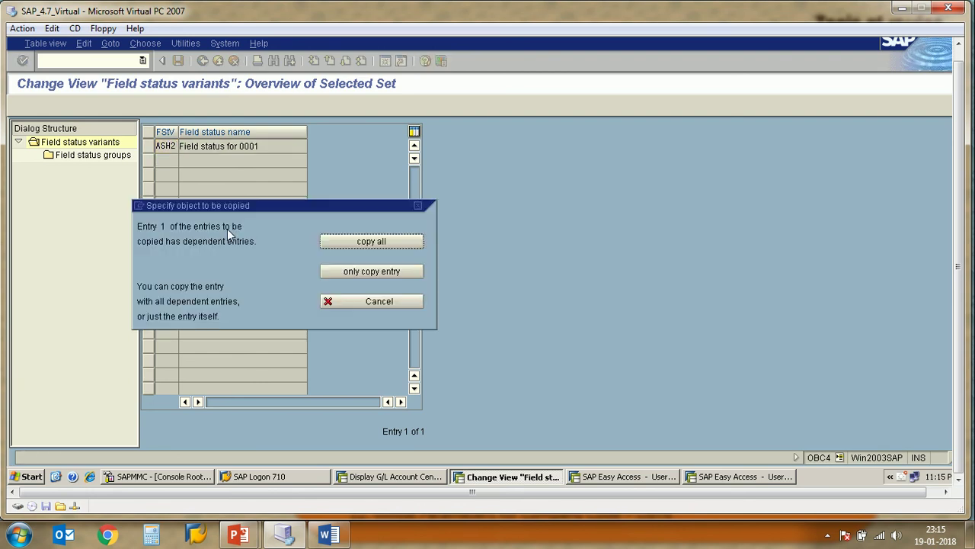
Step: Copy ASH2 together with all its dependent entries and acknowledge the copy information
left_click_drag(268, 211, 470, 150)
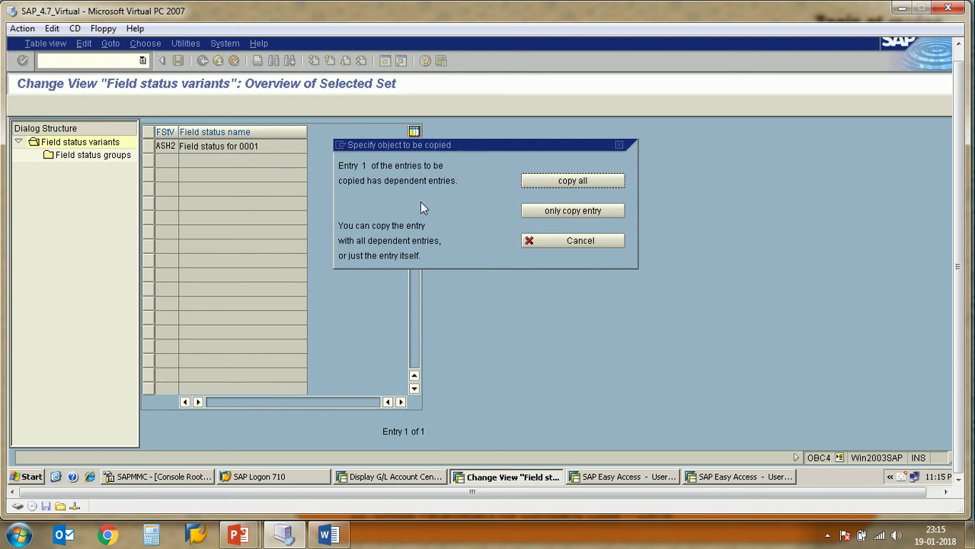
left_click(577, 185)
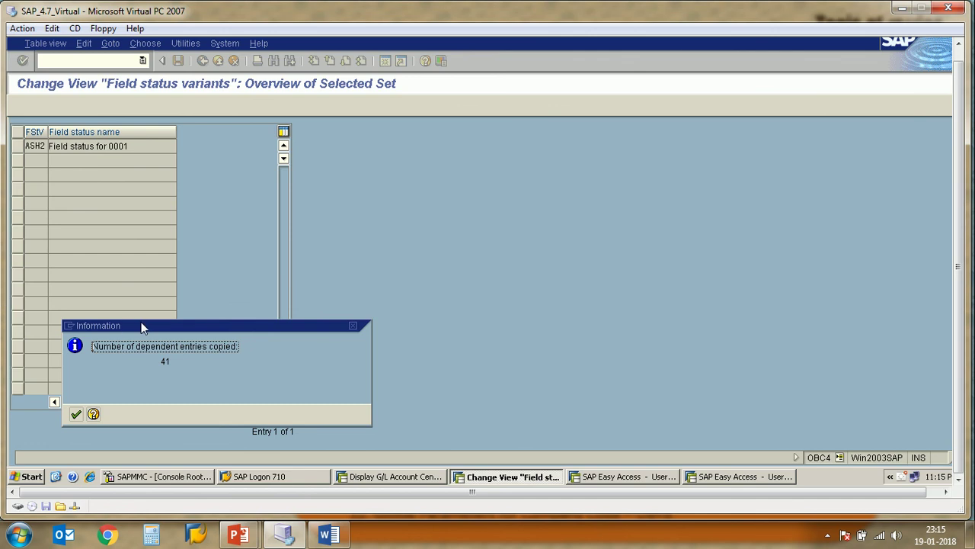
left_click_drag(141, 322, 306, 199)
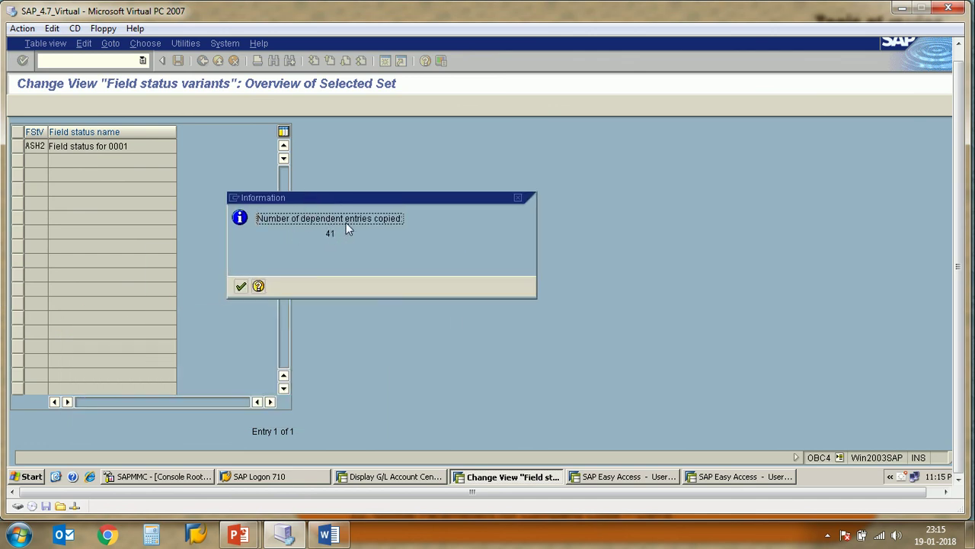
left_click_drag(382, 222, 396, 223)
left_click_drag(328, 233, 337, 238)
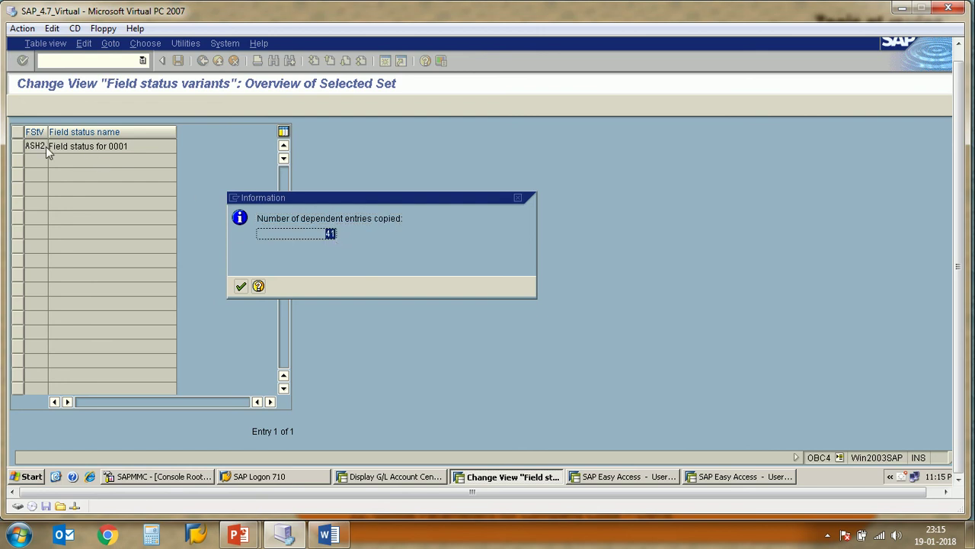
left_click(240, 286)
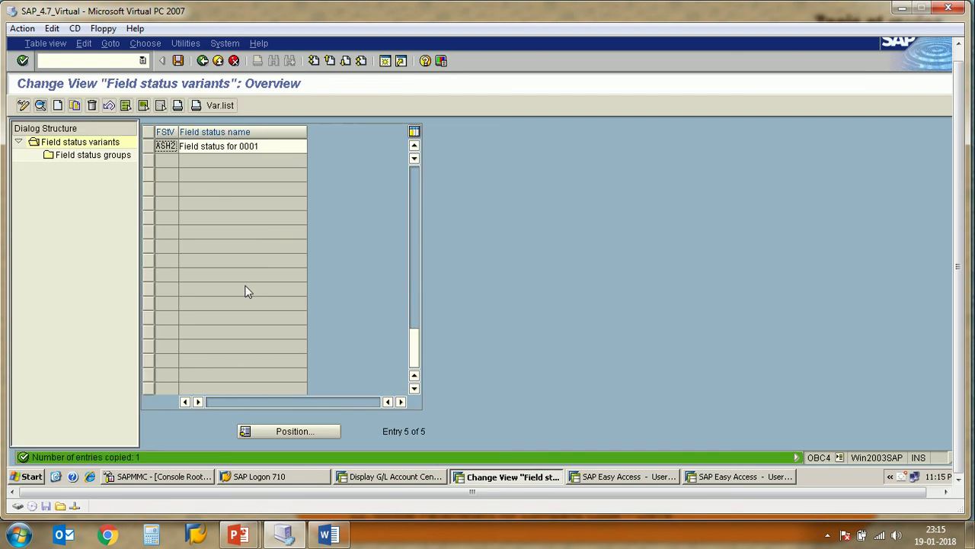
Step: Save variant ASH2 and reload the complete field status variants list through transaction OBC4
left_click(177, 61)
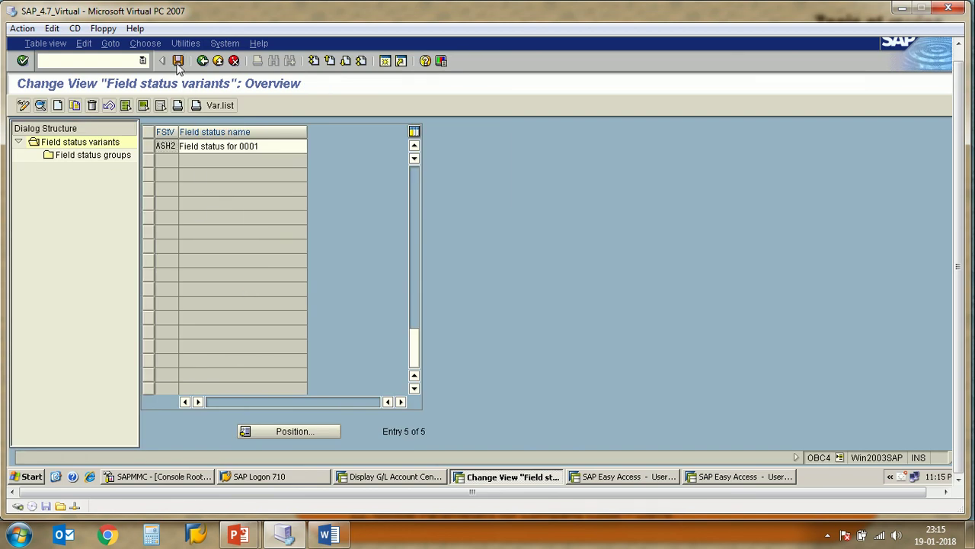
left_click(141, 61)
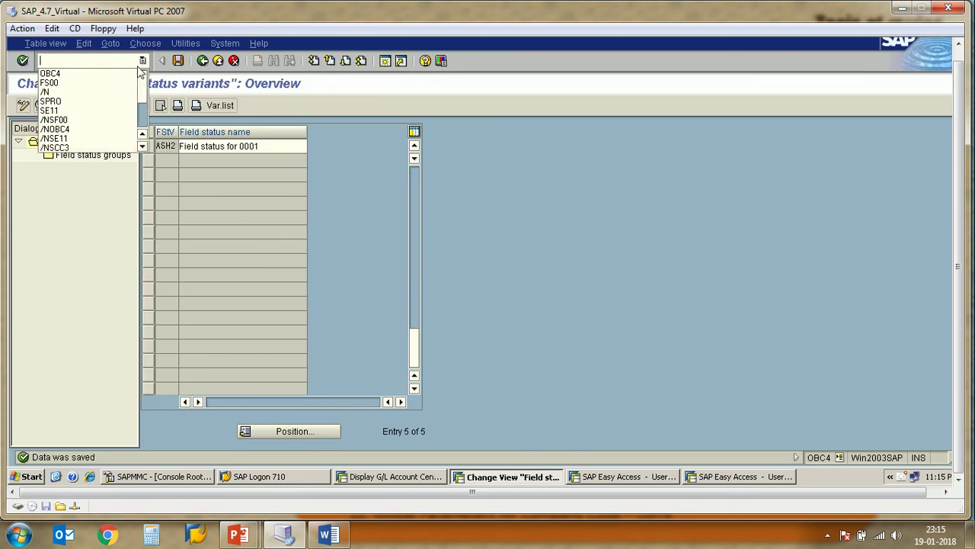
left_click(47, 71)
left_click(24, 61)
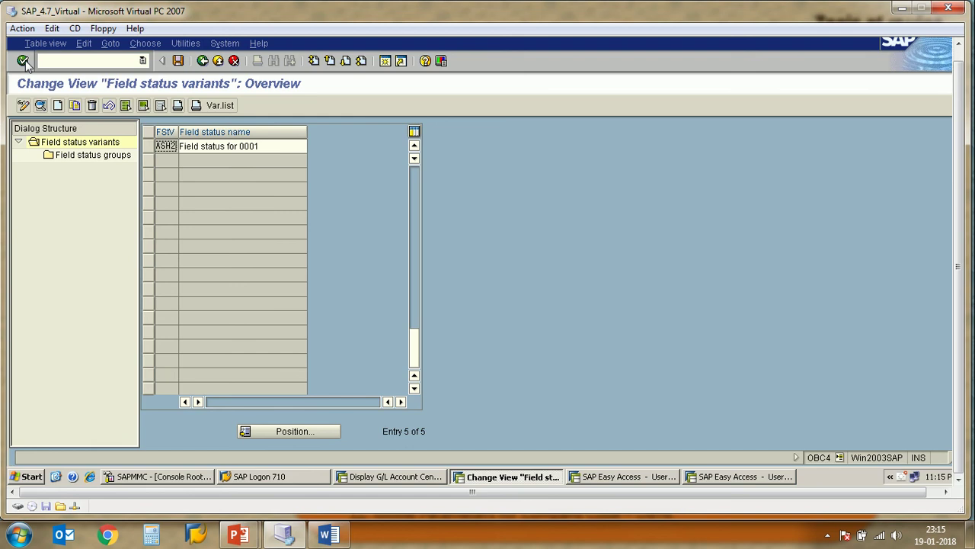
double_click(79, 144)
left_click(202, 60)
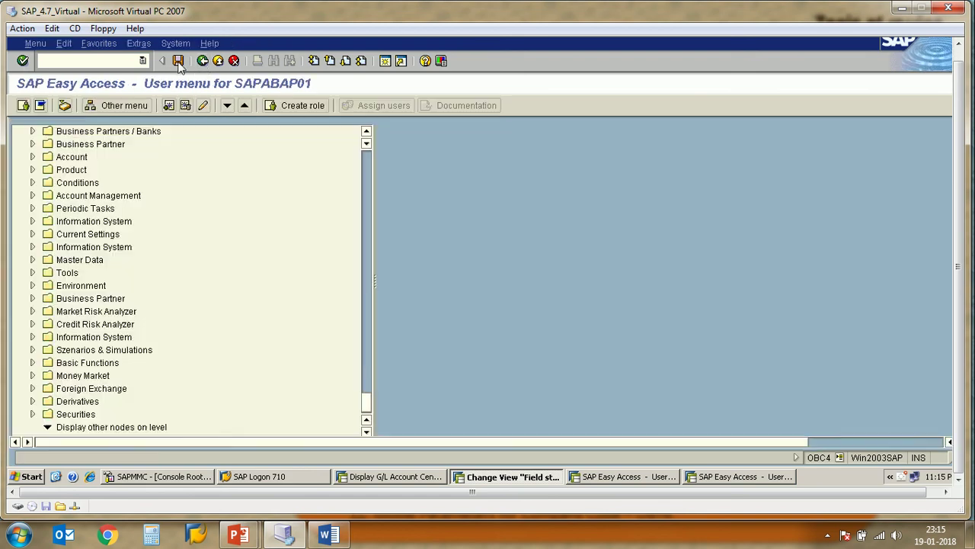
left_click(142, 61)
key("Down")
key("Return")
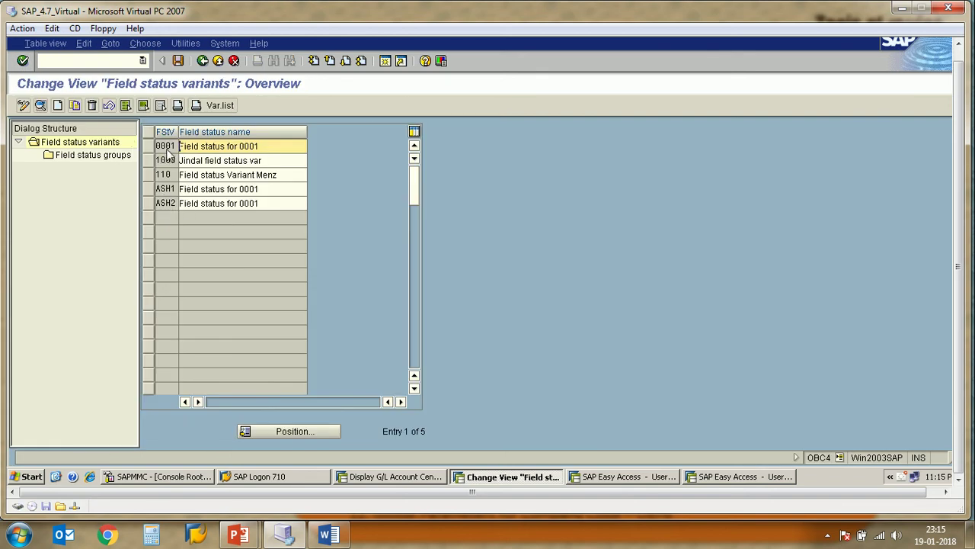
Step: Open the field status groups of variant ASH2 and look through the whole list of copied groups
left_click(150, 203)
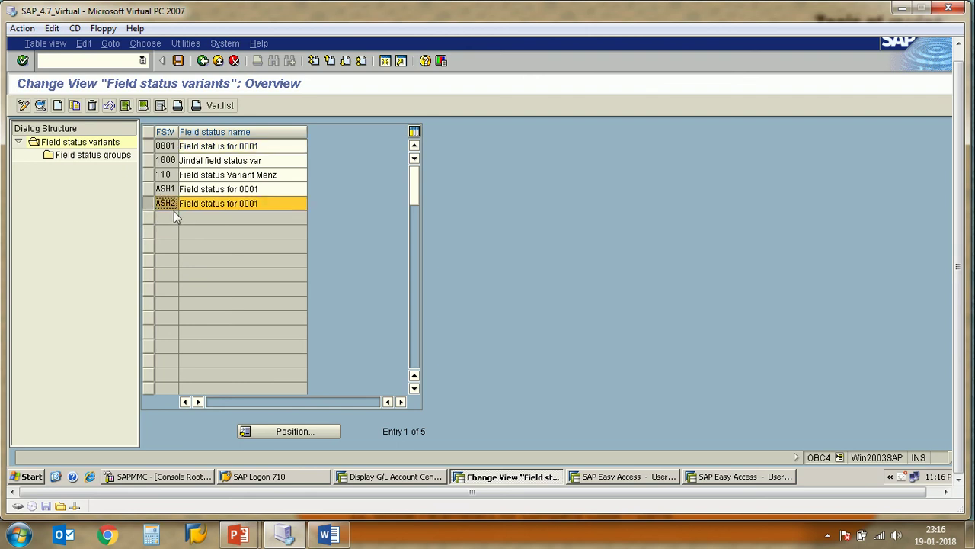
left_click(92, 155)
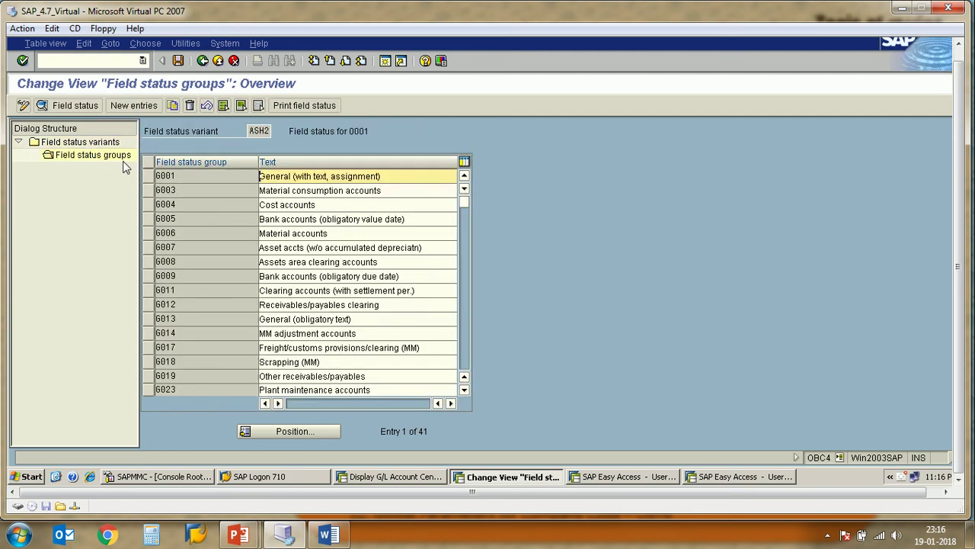
left_click(200, 168)
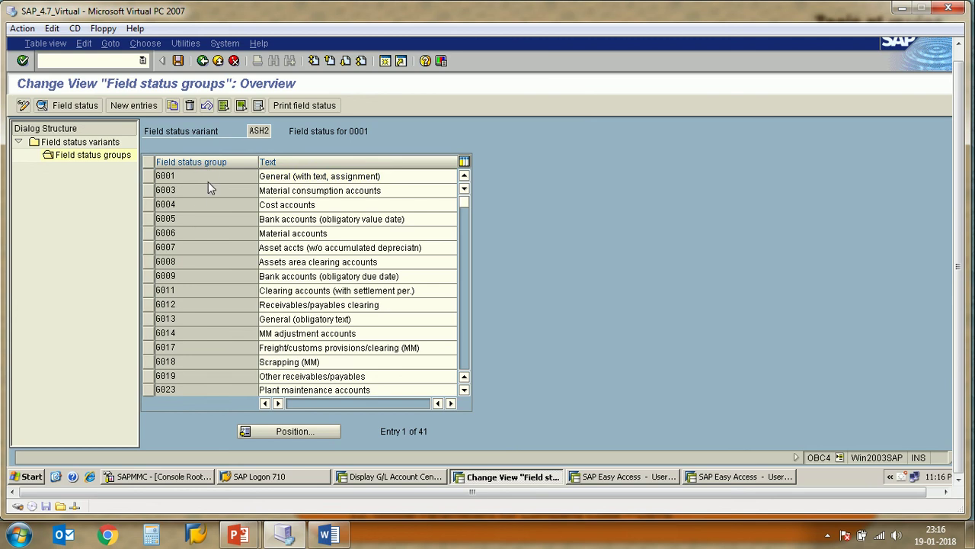
left_click(197, 181)
scroll(200, 195, "down", 13)
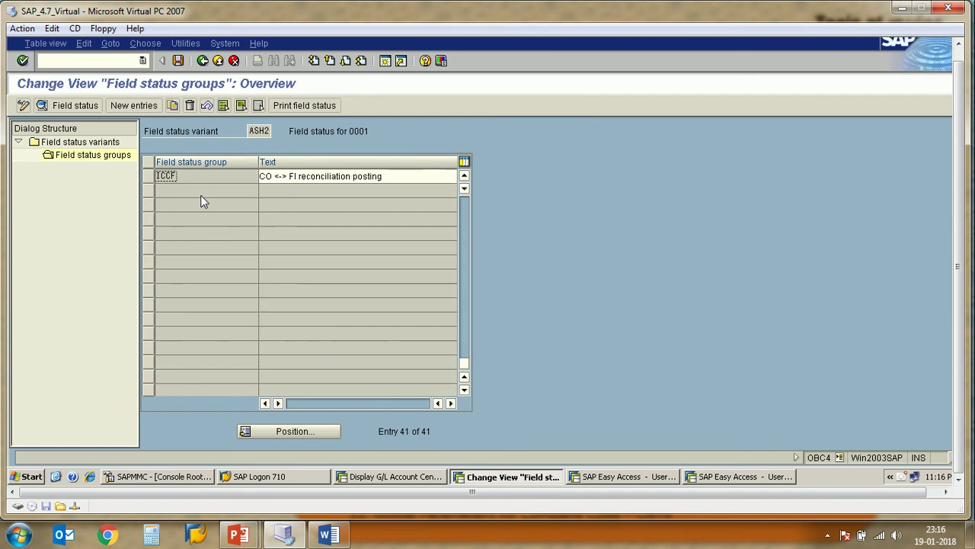
scroll(200, 195, "up", 2)
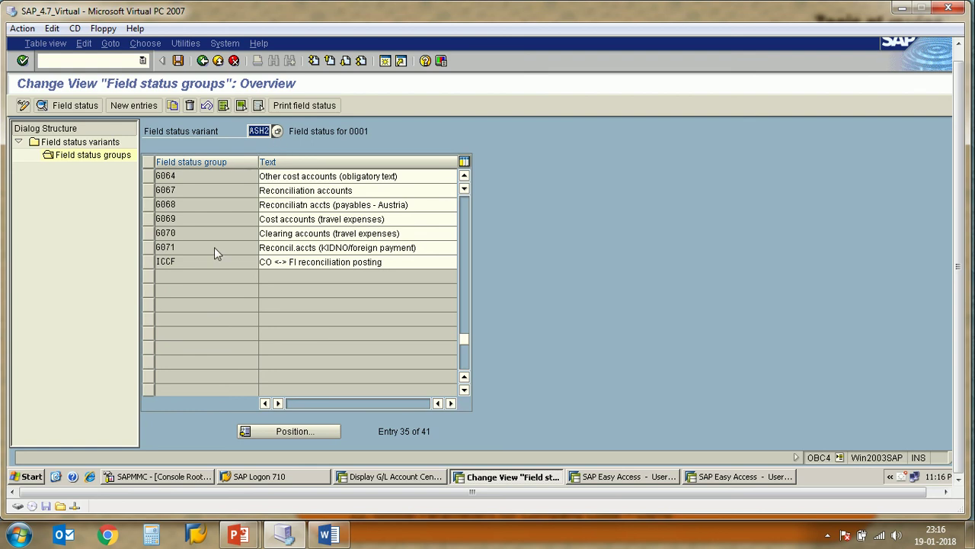
scroll(214, 248, "up", 9)
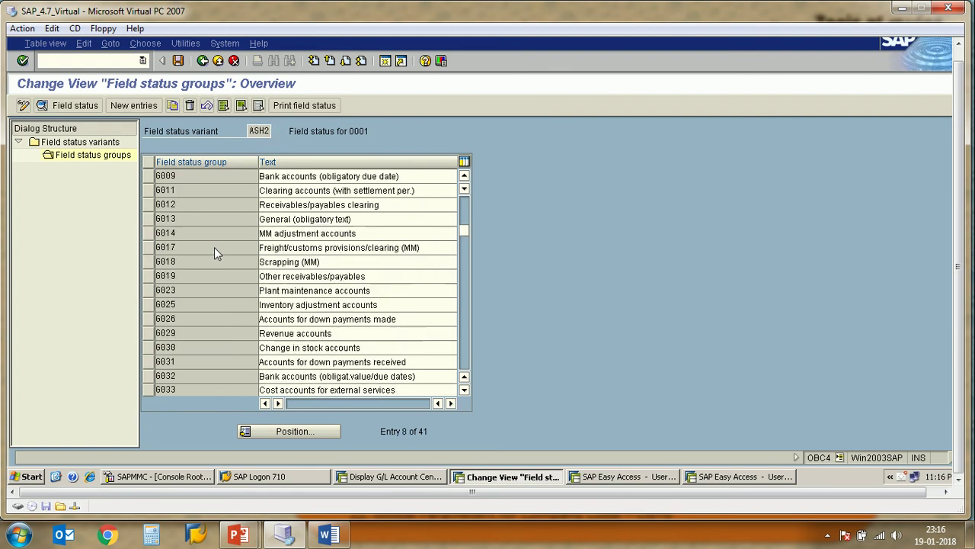
scroll(207, 219, "up", 3)
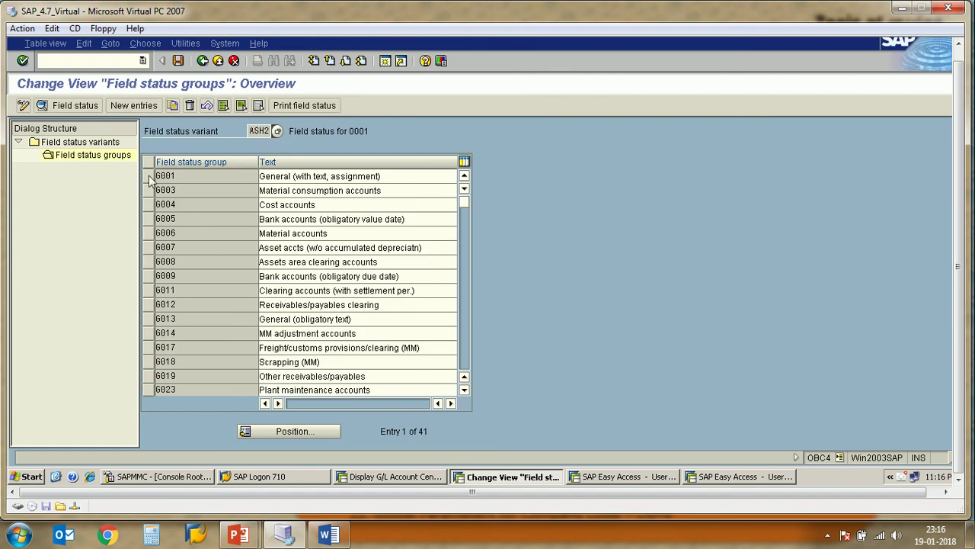
Step: Switch to the Word notes and append "– COPY ALL GROUPS FROM 0001 VARIANT" to the field status Groups line
left_click(149, 177)
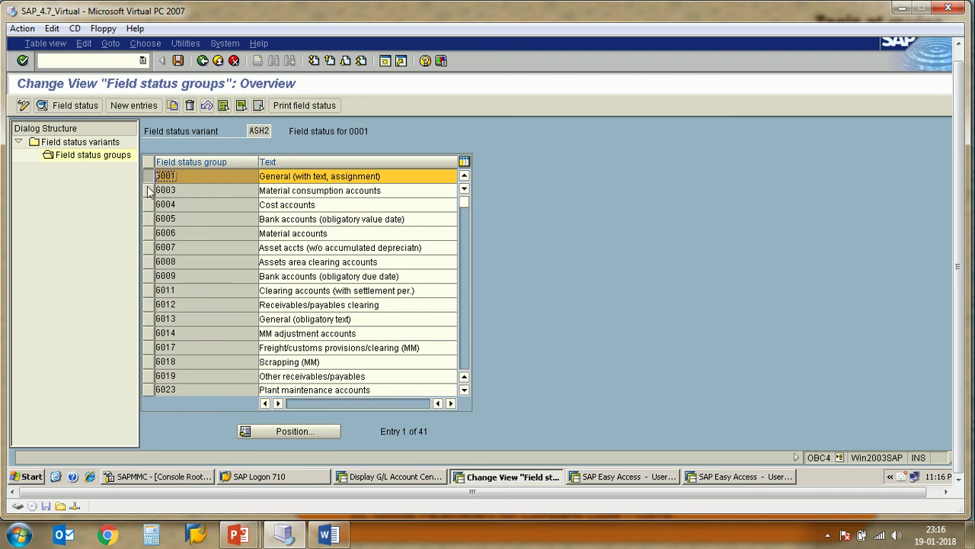
left_click(328, 534)
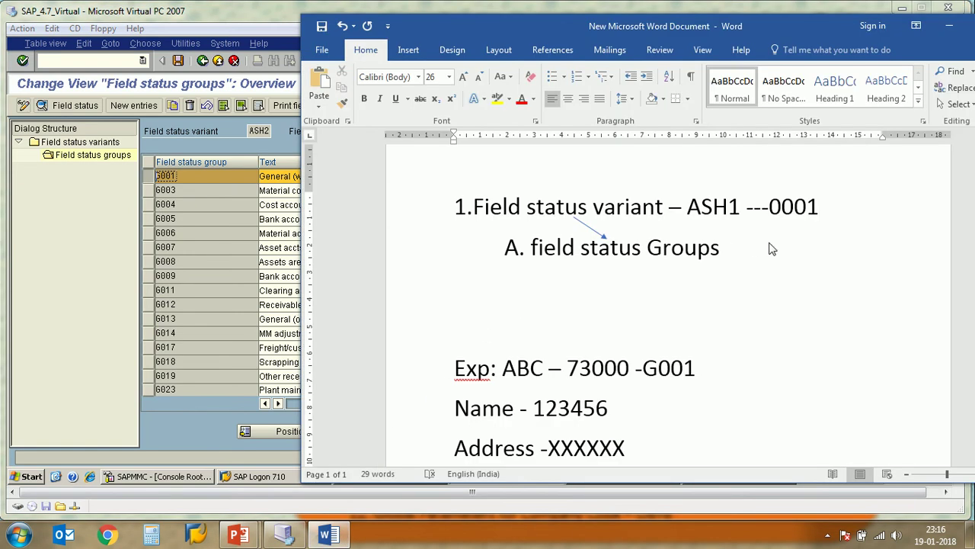
left_click(740, 248)
type("- COPT")
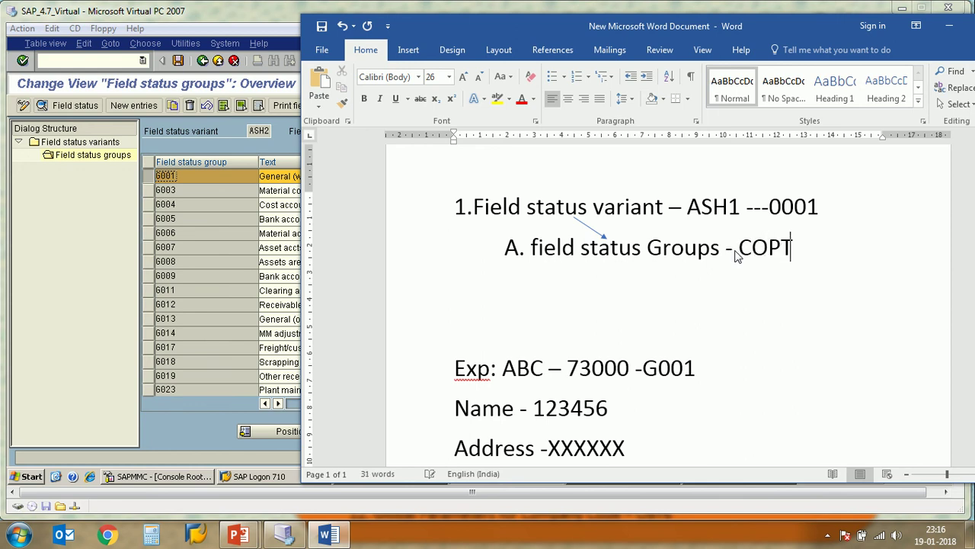
key("BackSpace")
type("Y ")
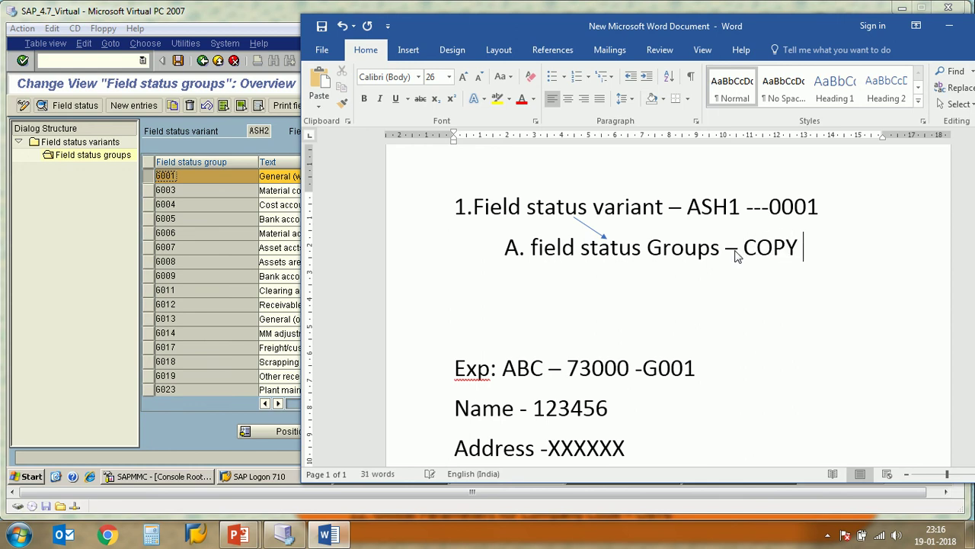
type("ALL G")
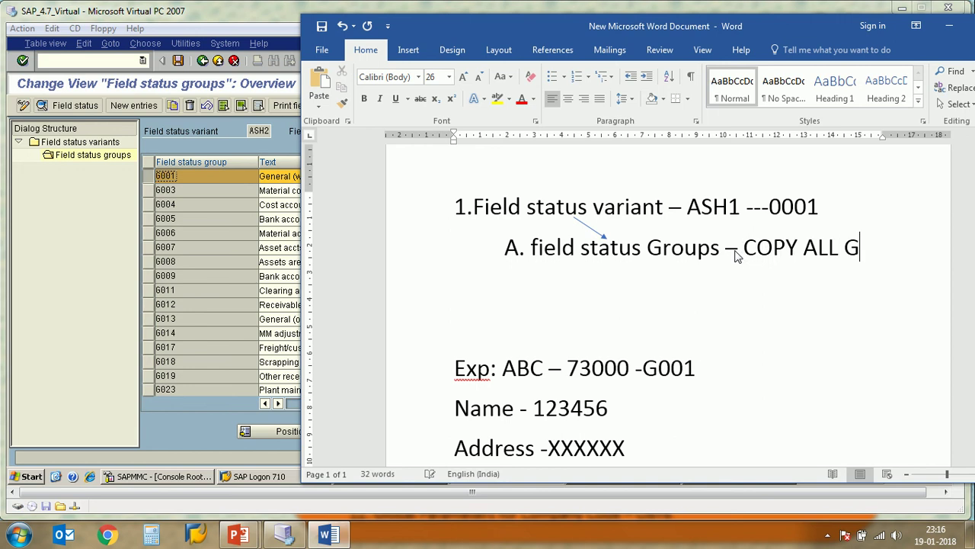
type("OUPS")
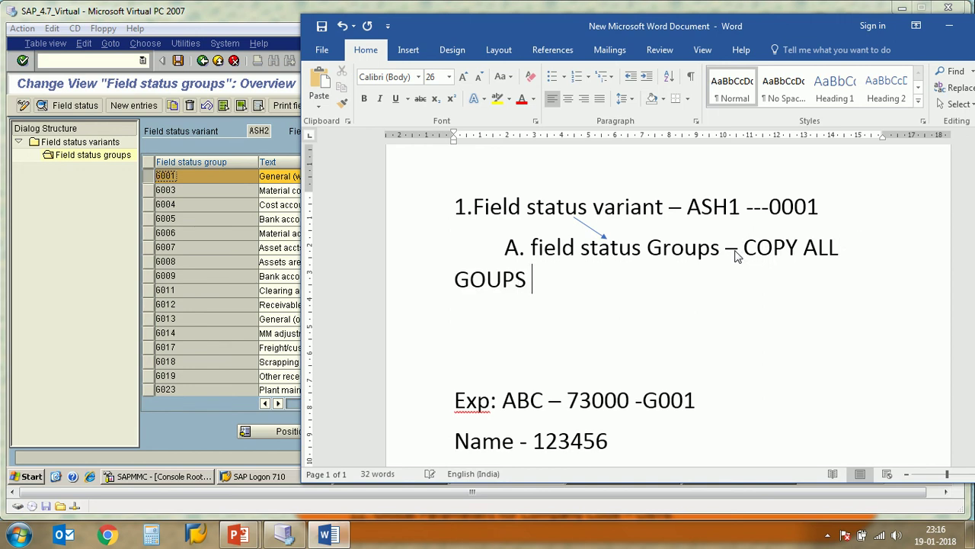
key("BackSpace")
key("BackSpace")
key("BackSpace")
key("BackSpace")
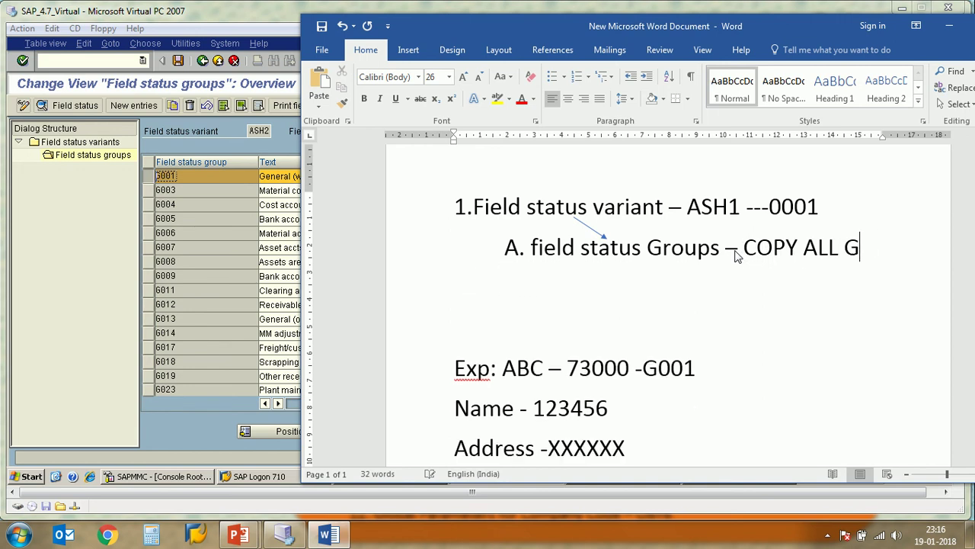
type("ROU")
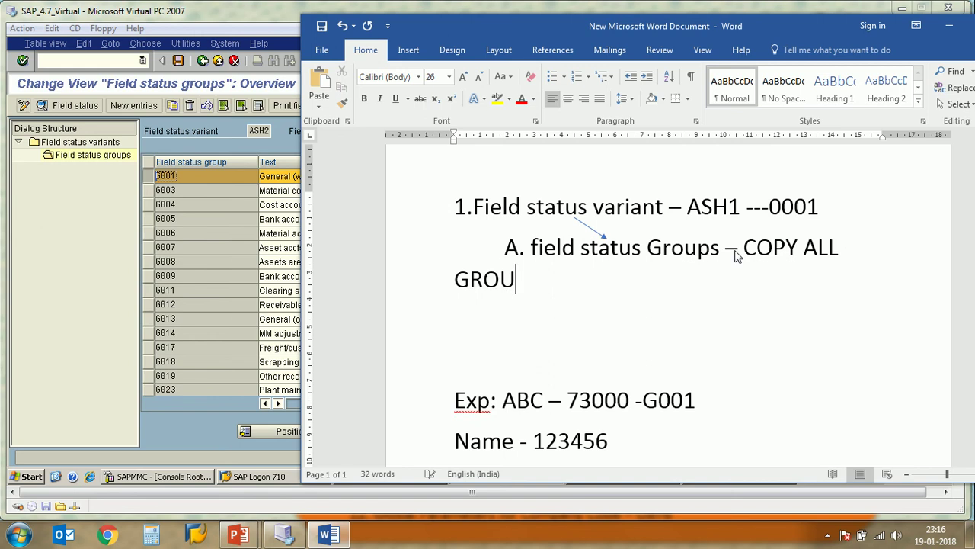
type("PS FRO")
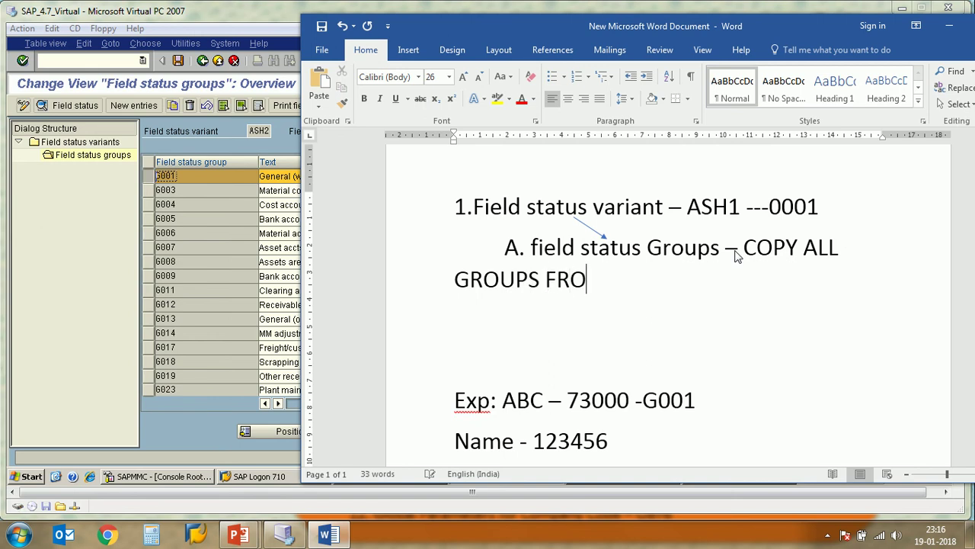
type("M 0001")
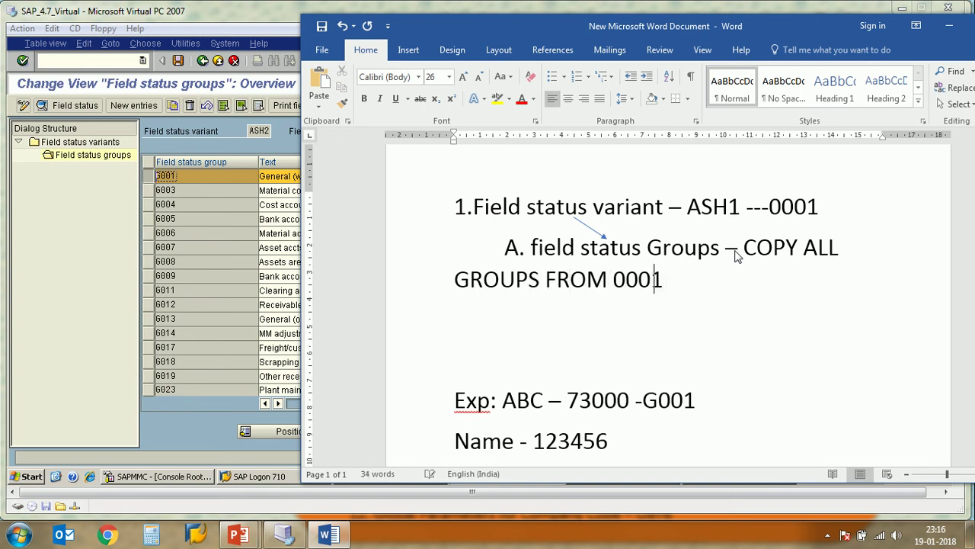
type(" VARIANT")
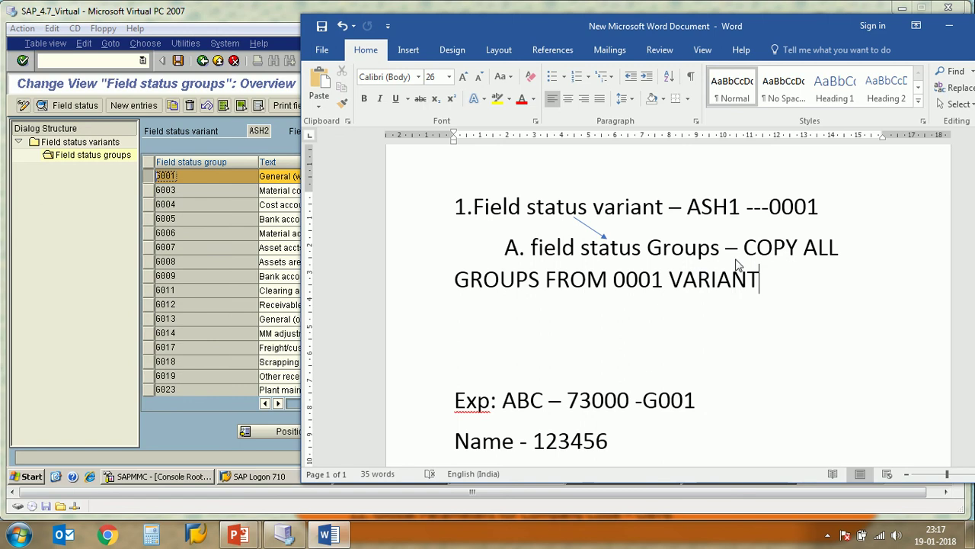
Step: Change the variant key in the first line of the notes to ASH2 and highlight the variant and groups lines
left_click(741, 209)
key("BackSpace")
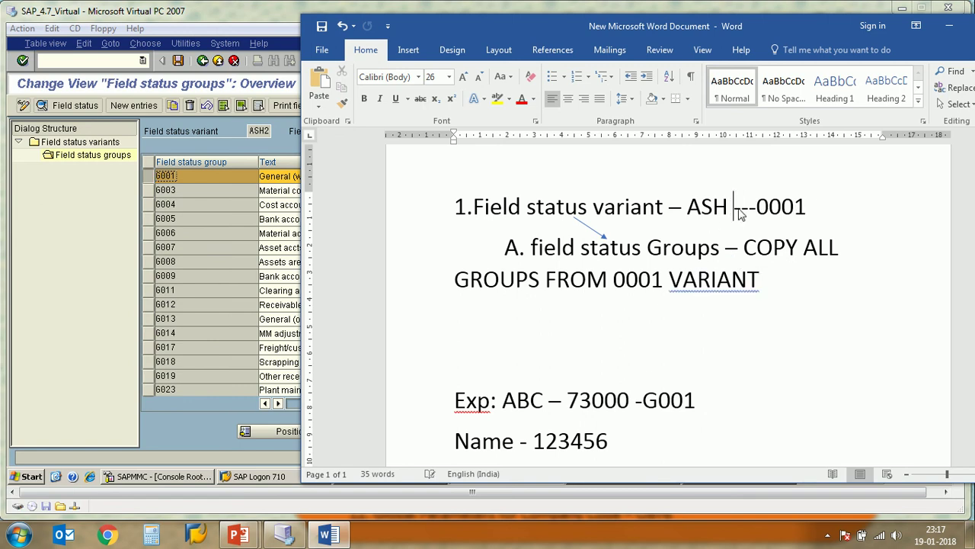
type("2")
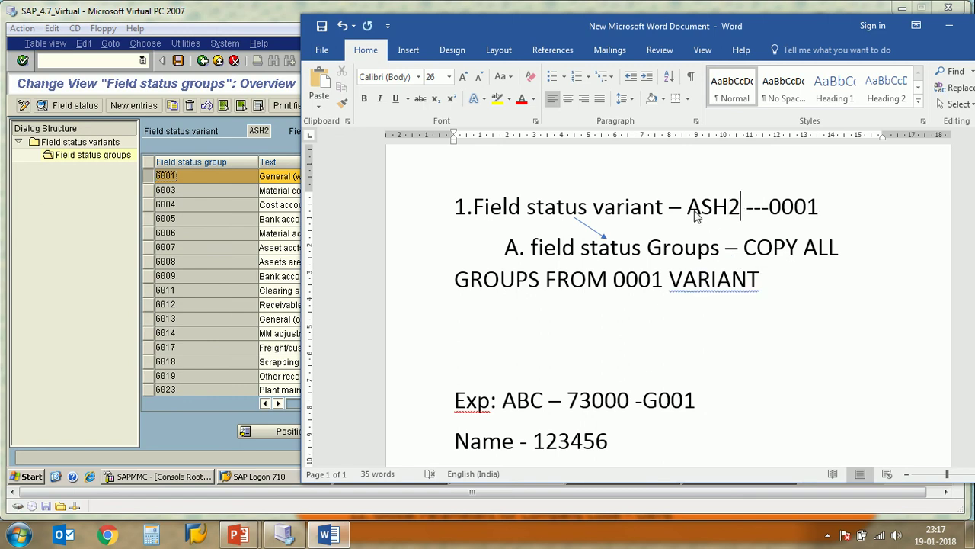
left_click_drag(701, 207, 739, 214)
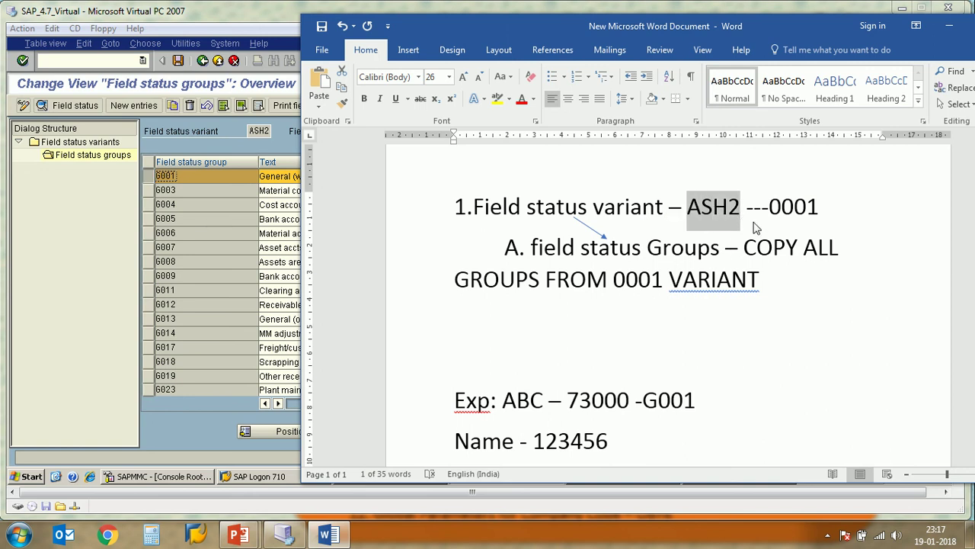
mouse_move(770, 210)
left_mouse_down()
mouse_move(818, 217)
mouse_move(728, 244)
mouse_move(683, 244)
mouse_move(722, 266)
mouse_move(740, 261)
mouse_move(731, 236)
mouse_move(817, 239)
mouse_move(775, 211)
mouse_move(822, 212)
mouse_move(770, 210)
left_mouse_up()
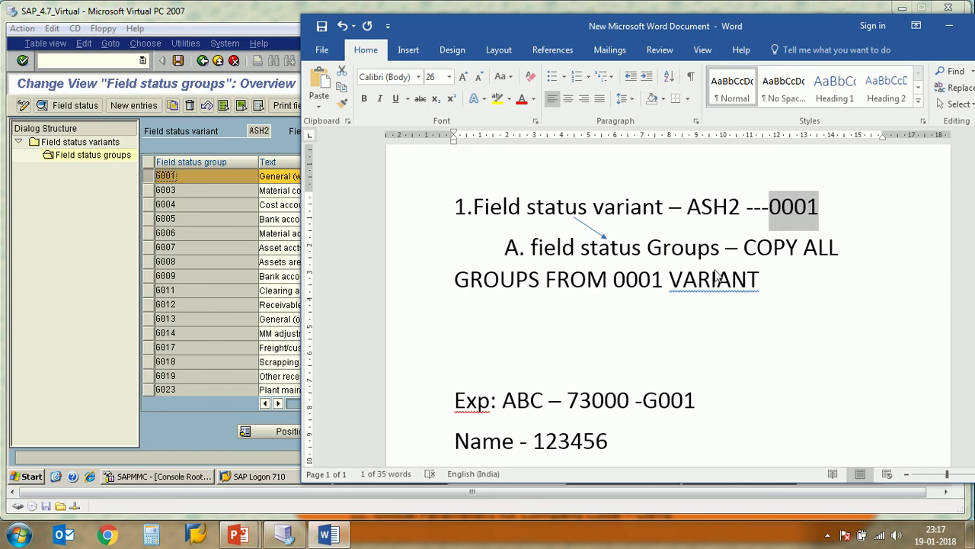
left_click_drag(716, 276, 734, 228)
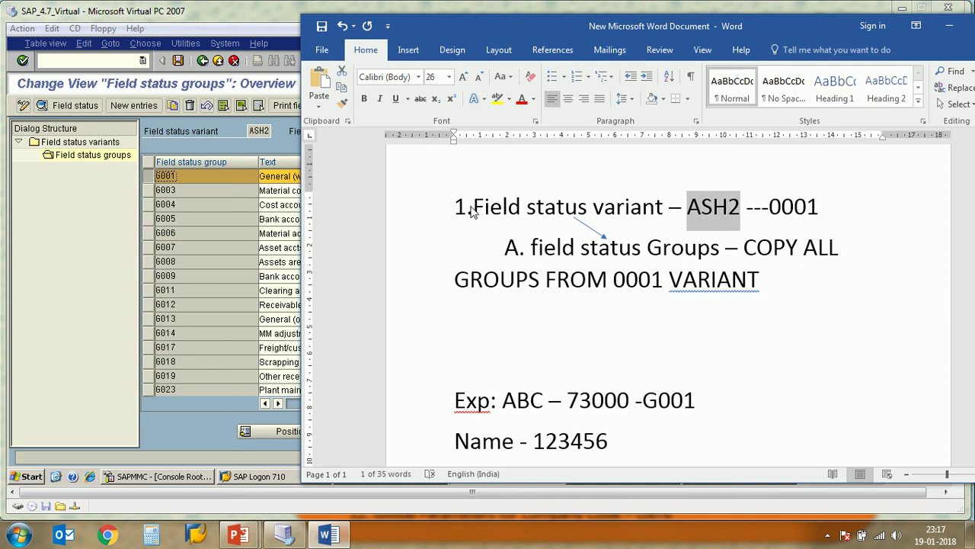
left_click_drag(473, 209, 738, 276)
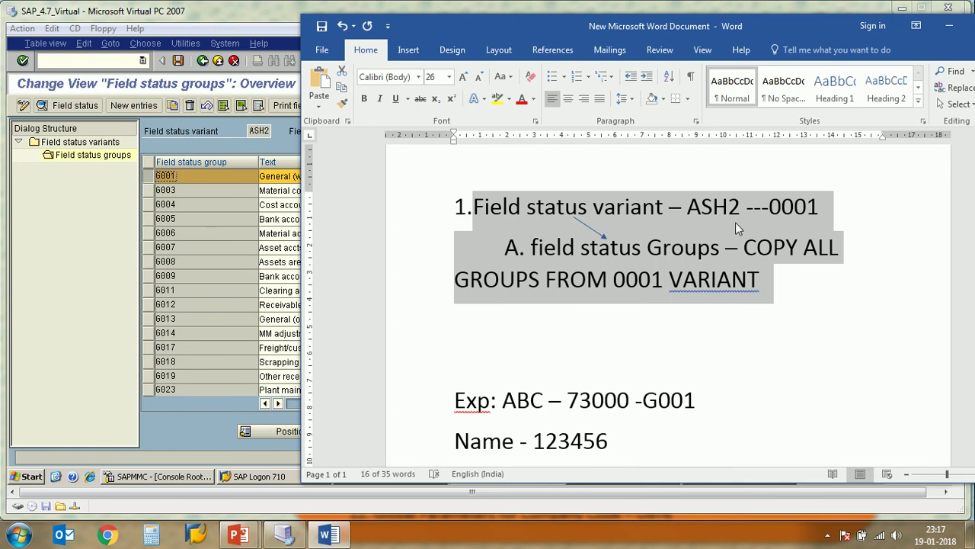
Step: Return to SAP and compare group G001 of variant ASH2 with G/L account 73000 in the account display session
left_click(950, 28)
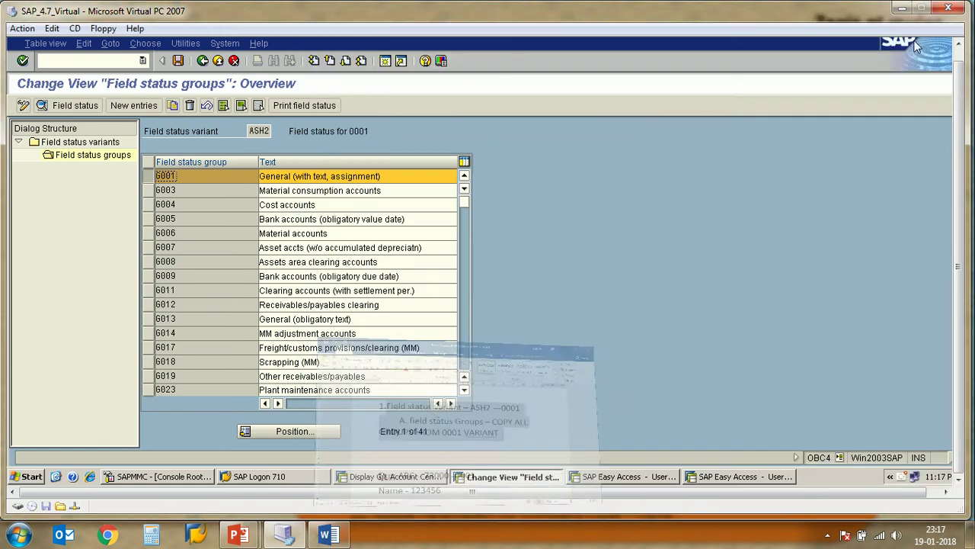
double_click(166, 176)
left_click(390, 477)
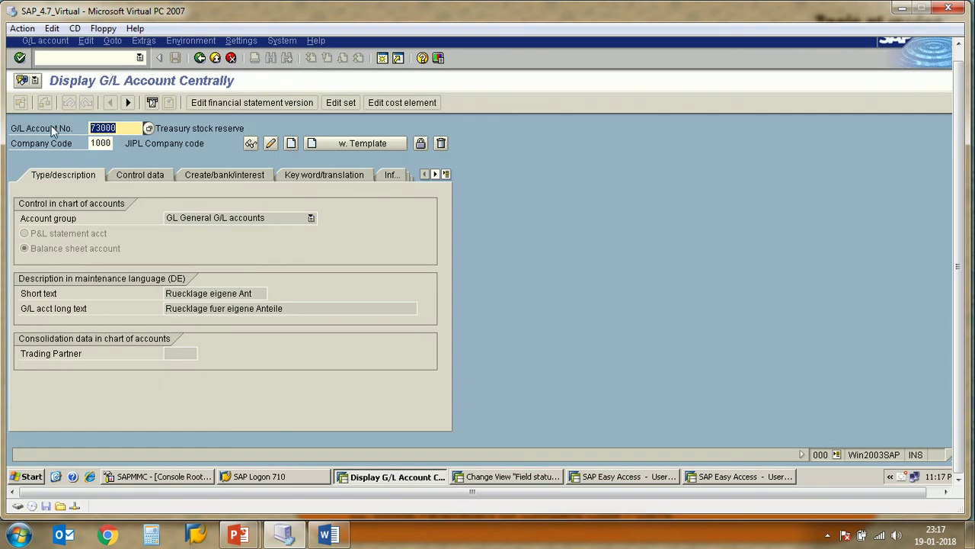
left_click(472, 478)
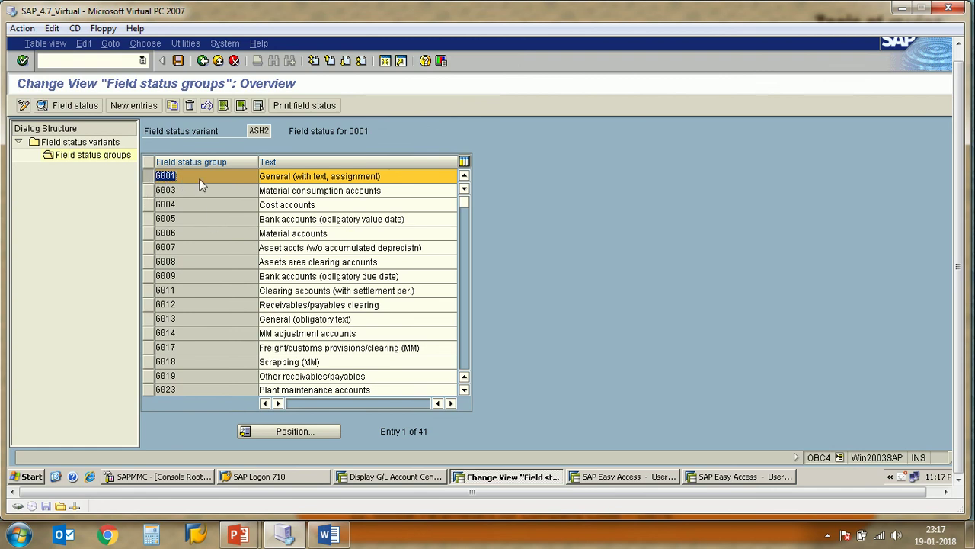
left_click(194, 261)
Step: Open the field status of group G001 in variant ASH2 and examine its group, variant and subgroup entries
left_click(149, 181)
left_click(148, 181)
left_click(46, 108)
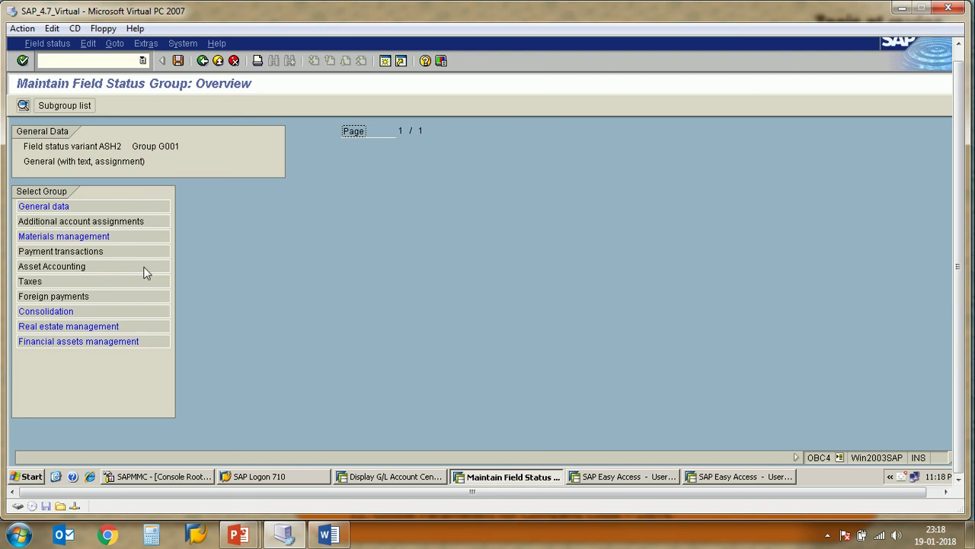
left_click_drag(136, 146, 169, 151)
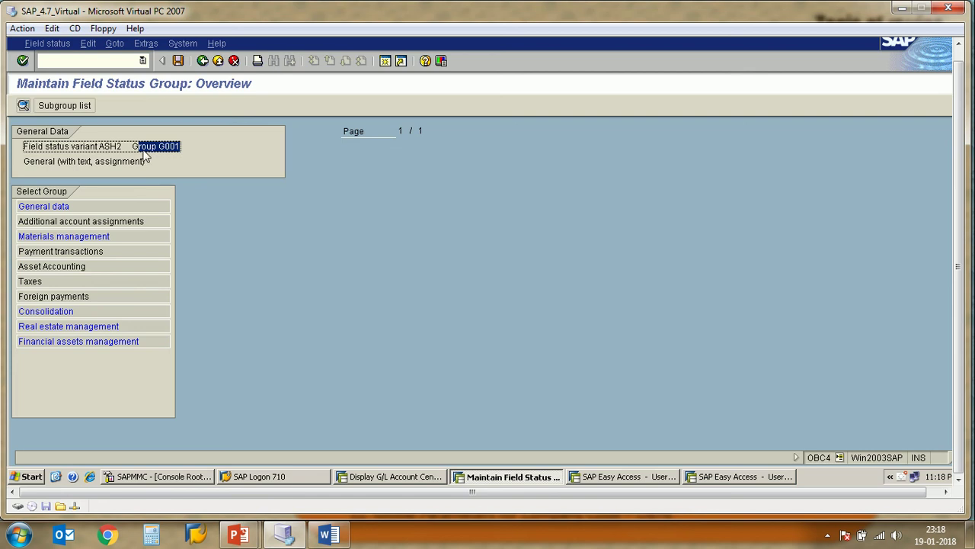
left_click_drag(139, 153, 185, 150)
left_click_drag(99, 150, 123, 152)
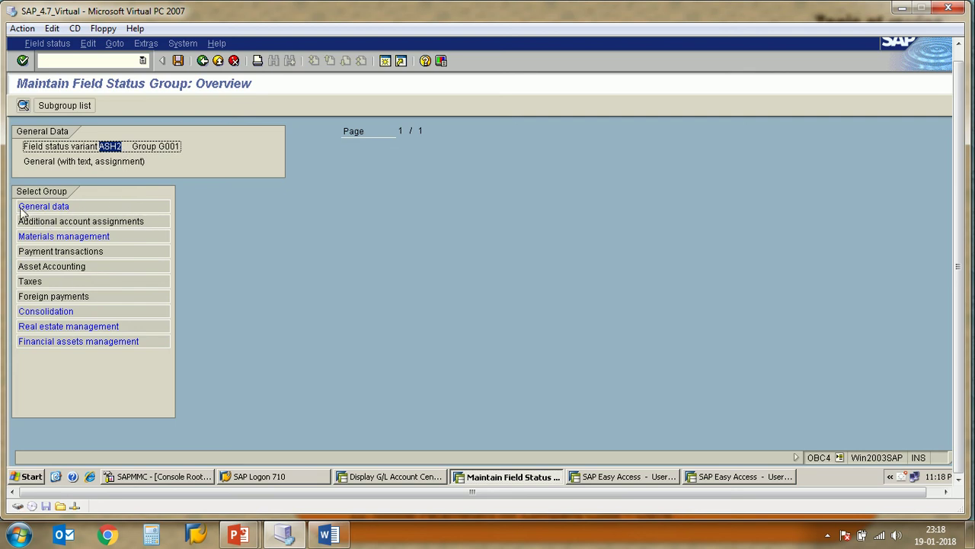
left_click_drag(19, 206, 74, 206)
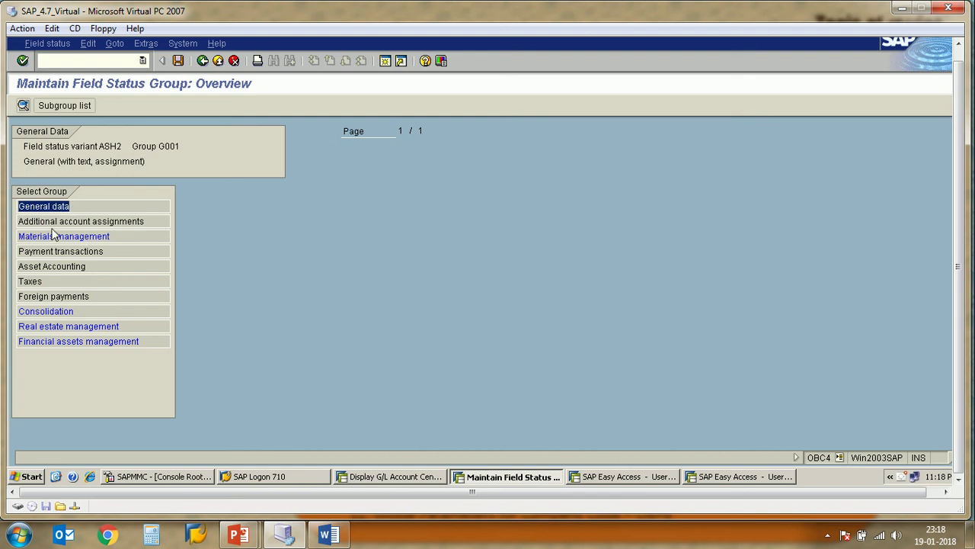
left_click(23, 221)
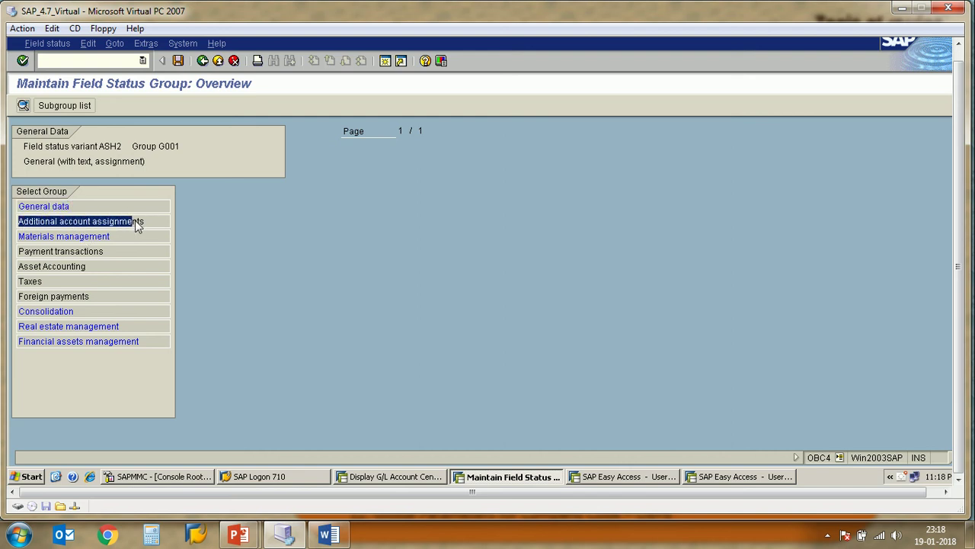
Step: Open the General data subgroup of G001 and examine its Assignment number, Text and Invoice Reference fields
double_click(48, 211)
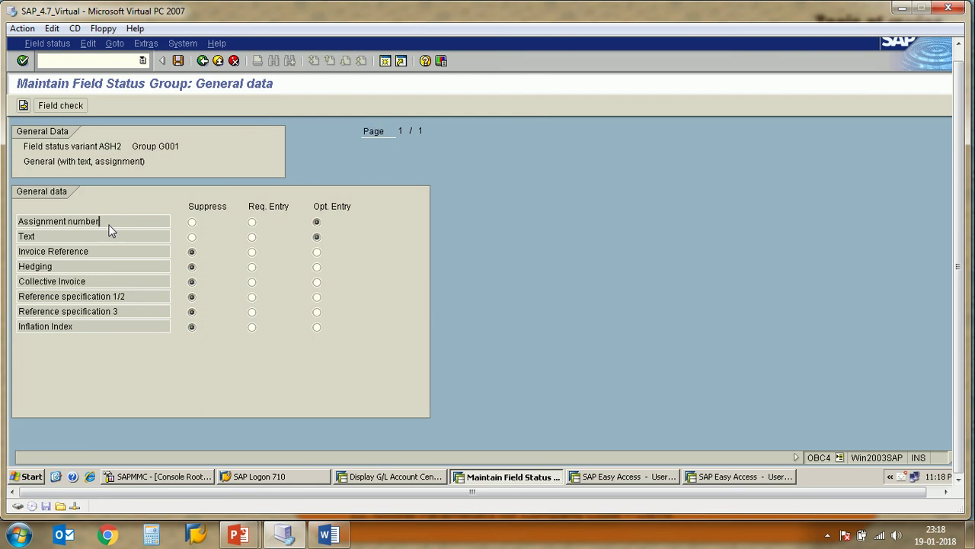
left_click_drag(102, 222, 19, 226)
left_click(33, 239)
double_click(31, 241)
left_click_drag(100, 254, 20, 255)
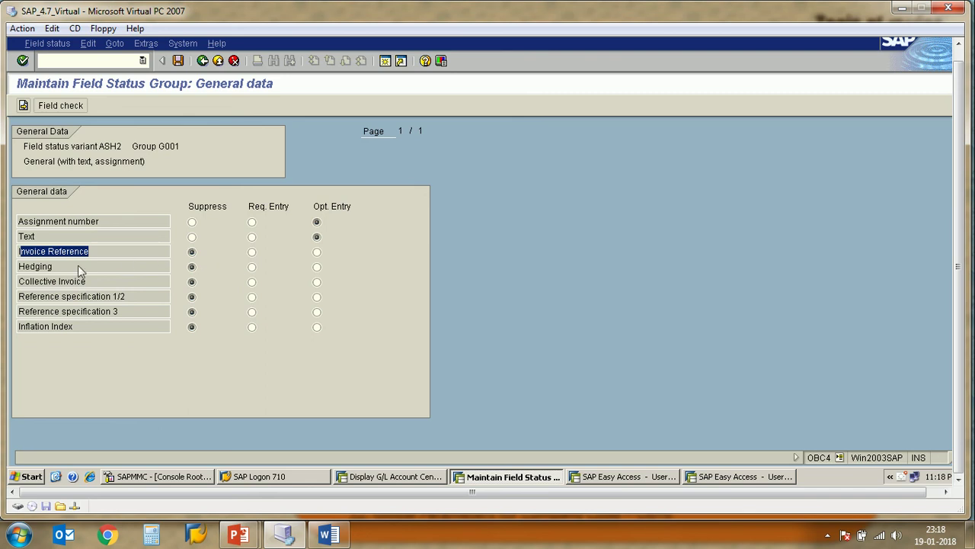
Step: Set Invoice Reference to required entry for group G001 and highlight the field and group names
left_click(252, 253)
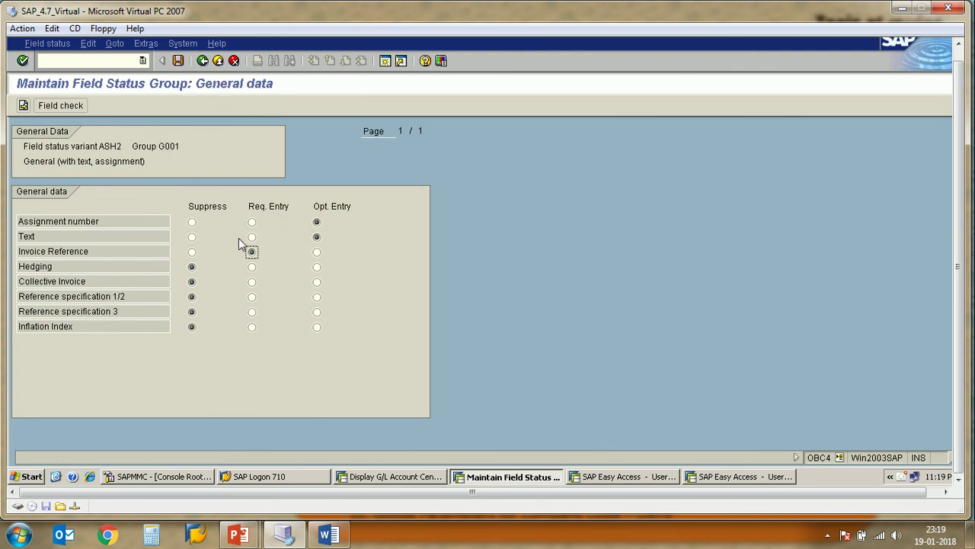
left_click_drag(147, 155, 183, 151)
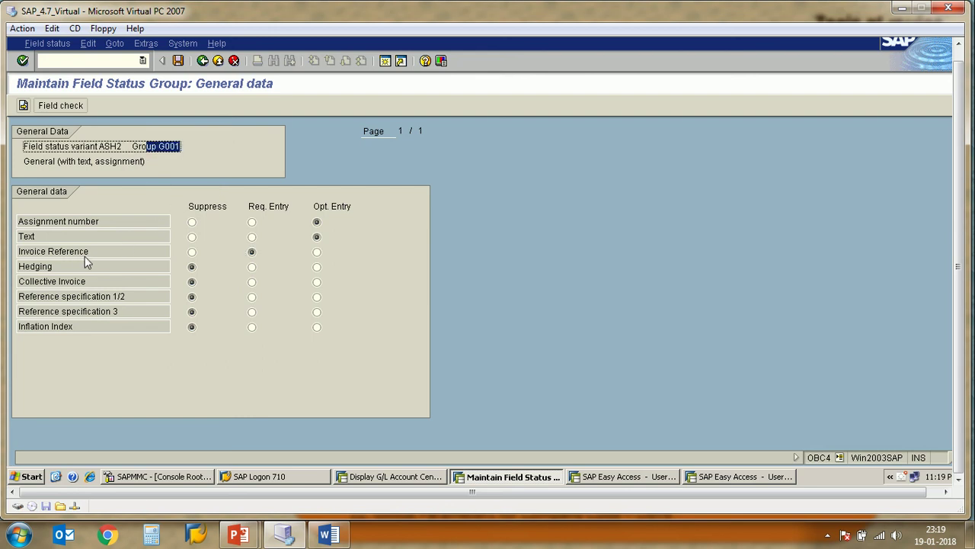
left_click_drag(94, 254, 15, 267)
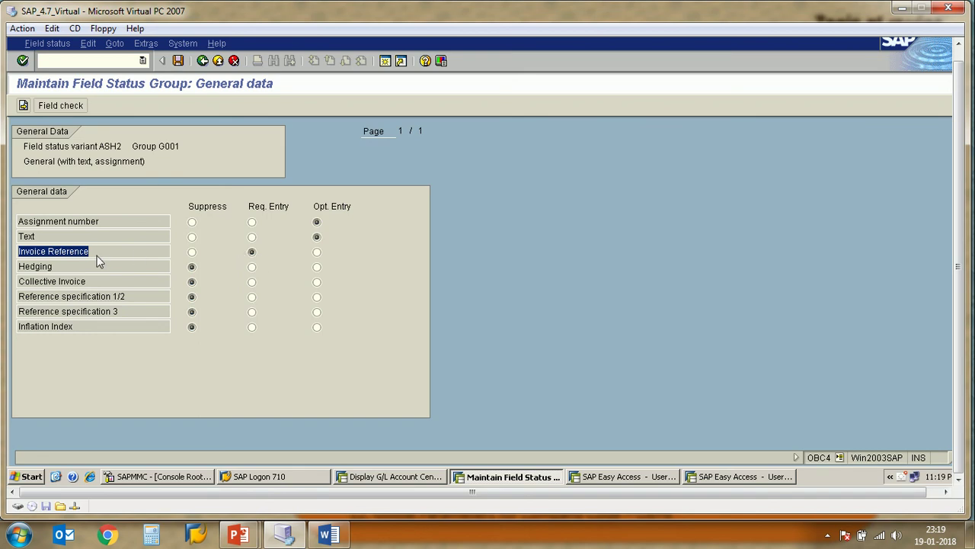
left_click_drag(97, 255, 15, 259)
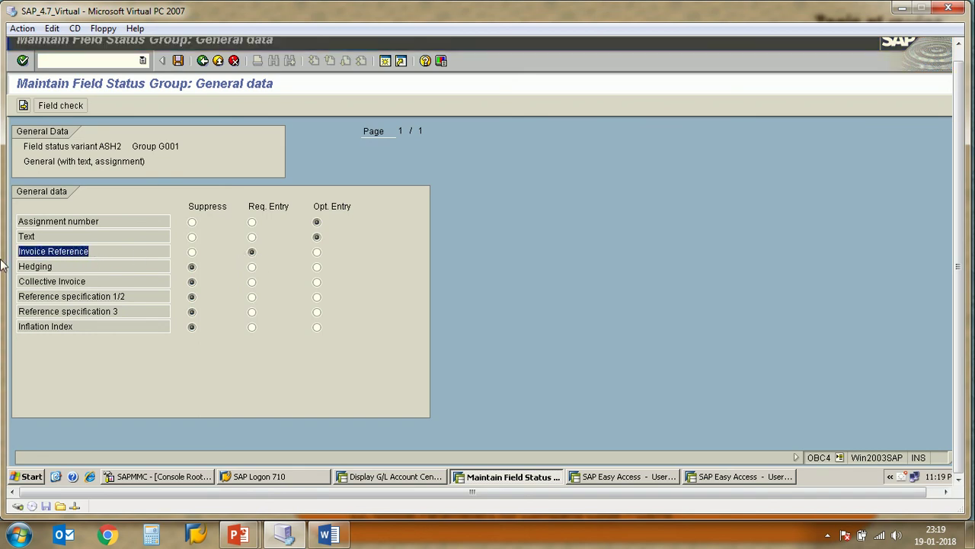
left_click(103, 253)
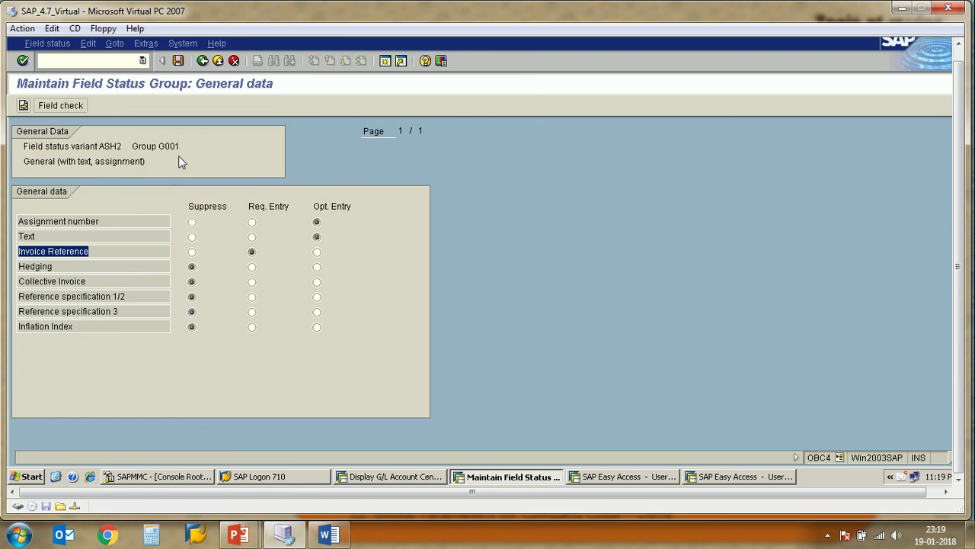
left_click_drag(181, 151, 132, 149)
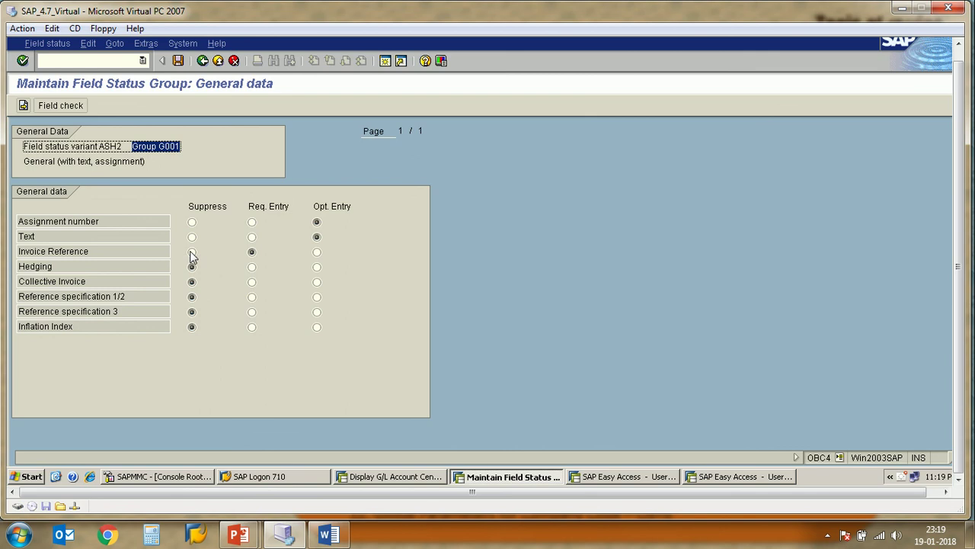
Step: Set Invoice Reference back to Suppress, save the field status of group G001, and highlight the group and variant keys
left_click(192, 252)
left_click(180, 62)
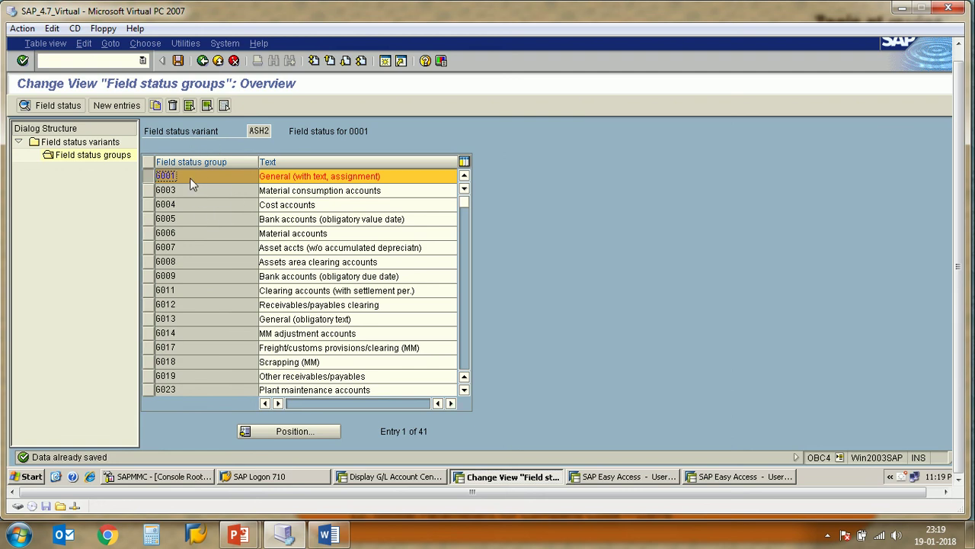
double_click(164, 176)
left_click(255, 134)
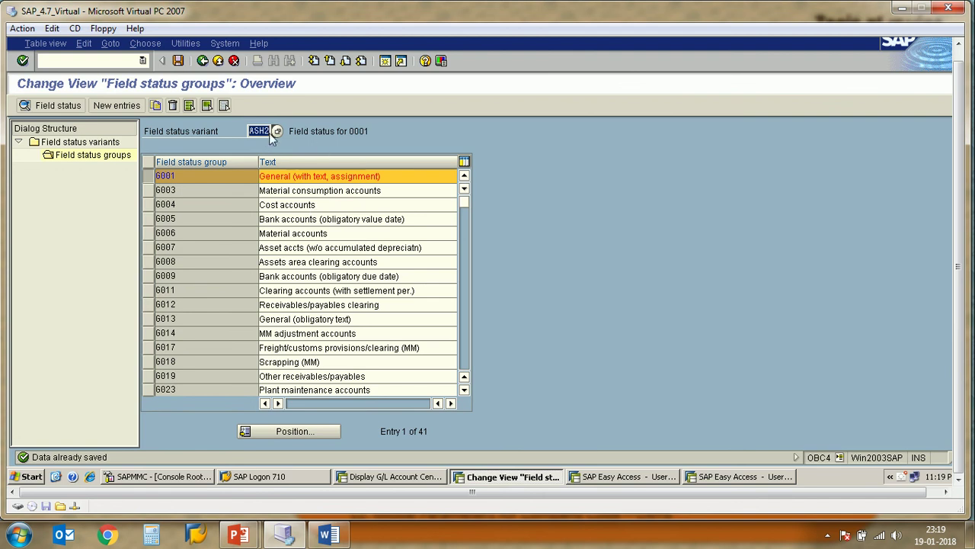
Step: Save the ASH2 field status groups, return to the field status variants list, and select and highlight the ASH2 entry
left_click(177, 62)
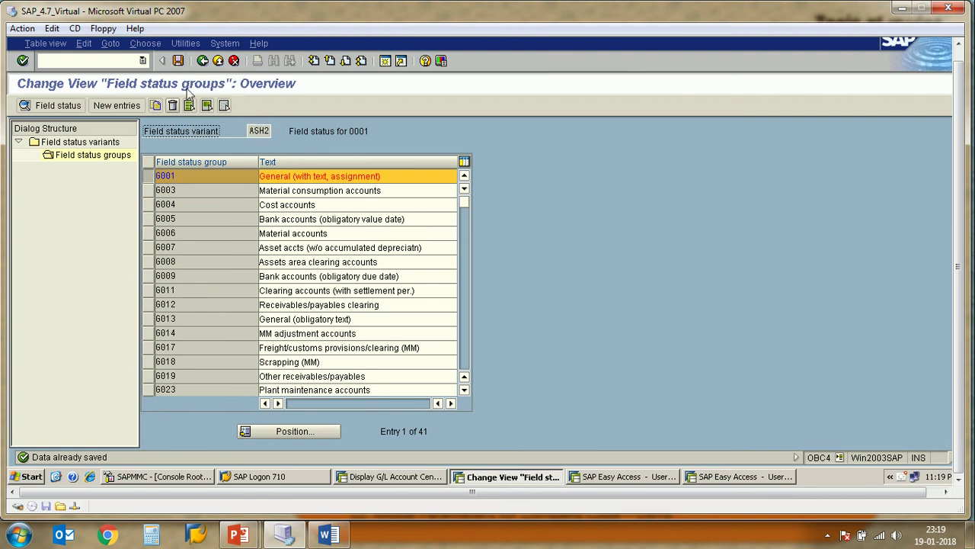
left_click(203, 61)
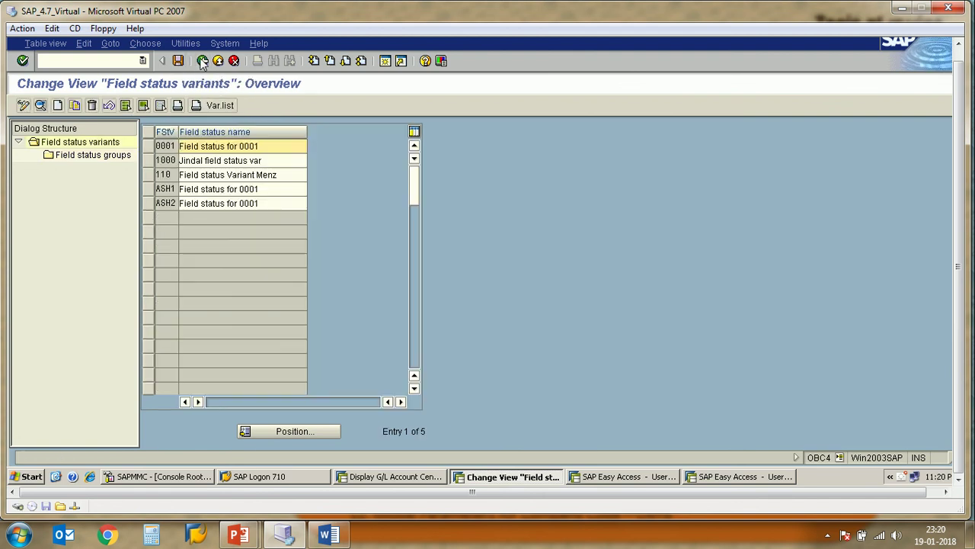
left_click(155, 203)
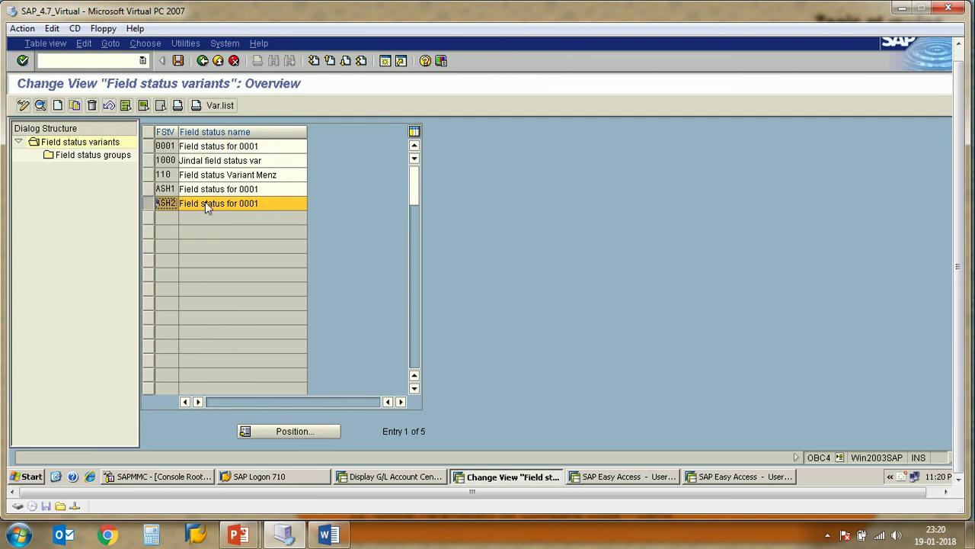
left_click_drag(276, 202, 165, 216)
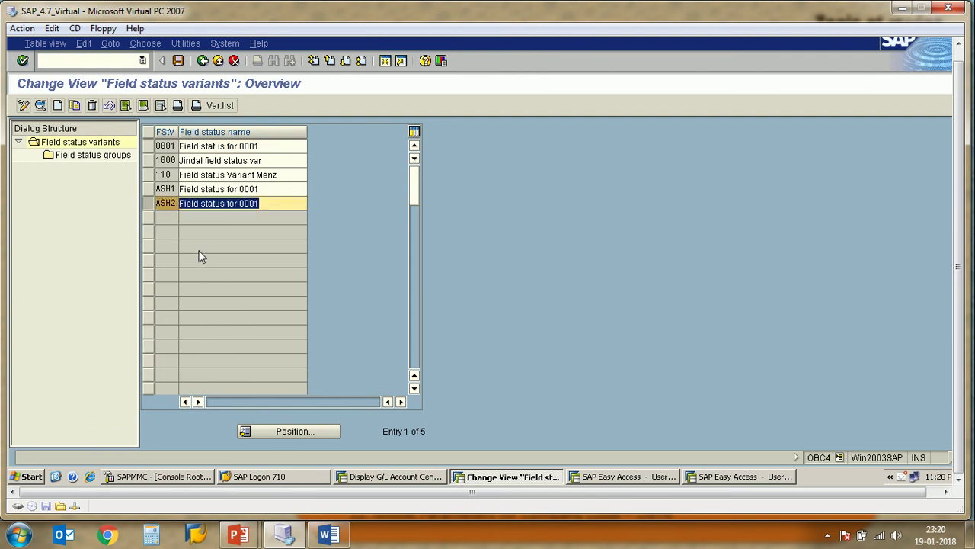
left_click(93, 62)
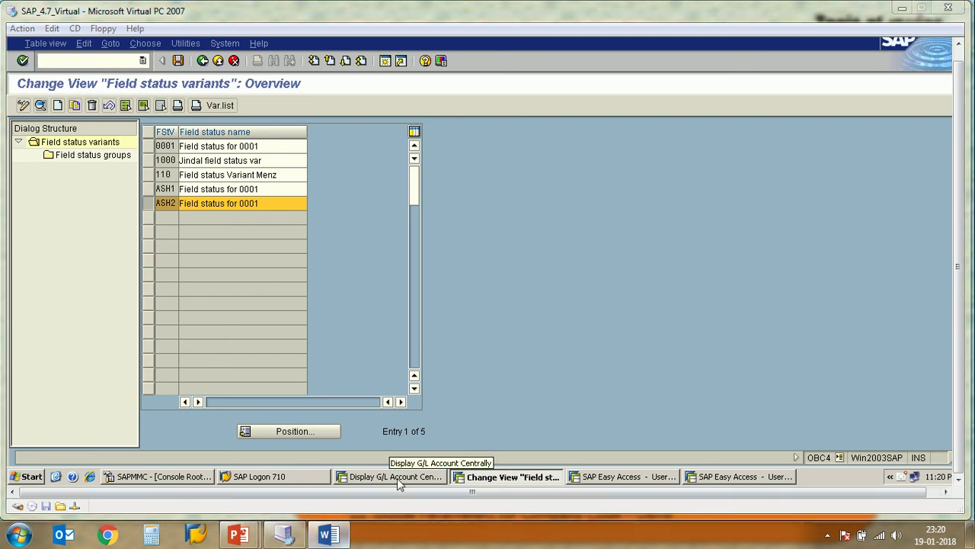
Step: Switch to Word and highlight the notes on field status variant ASH2 and the groups copied from variant 0001
left_click(328, 533)
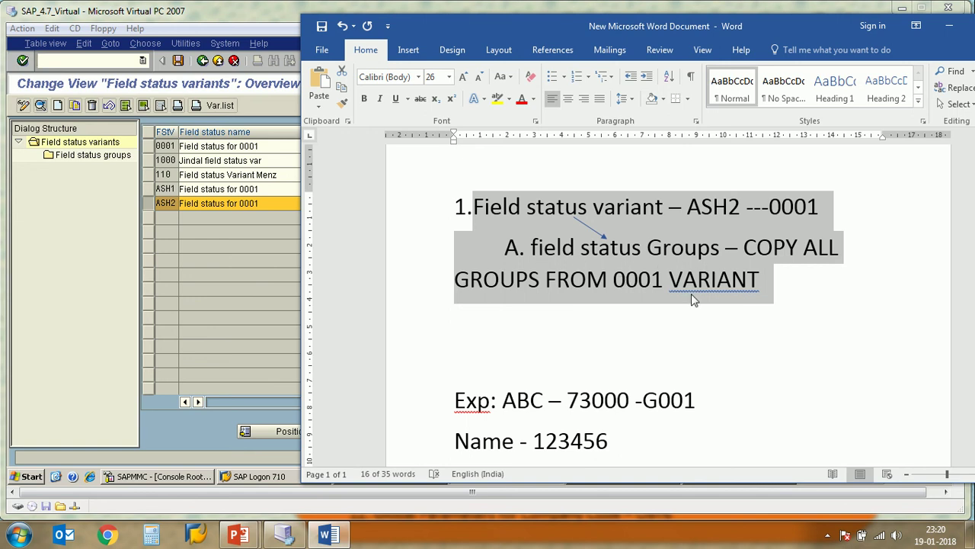
left_click(787, 290)
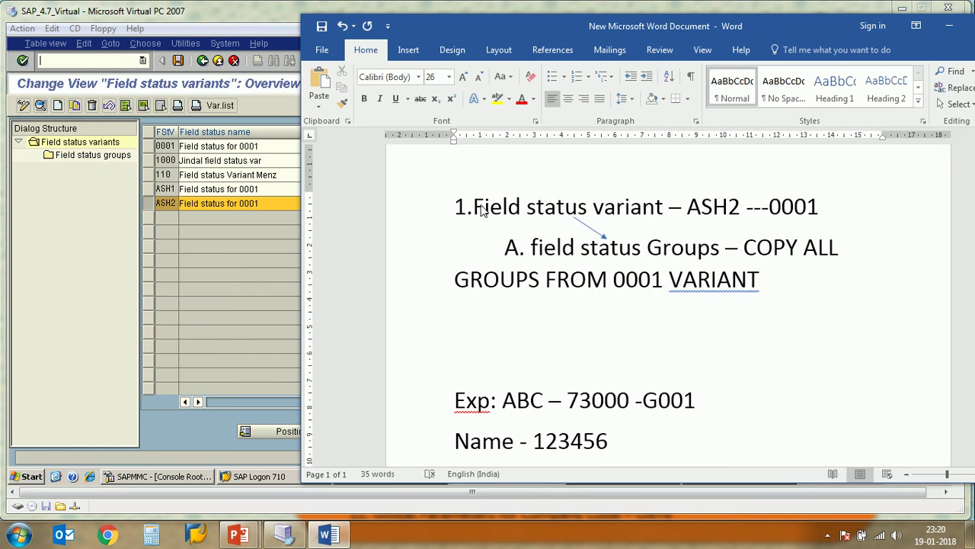
left_click_drag(474, 207, 774, 289)
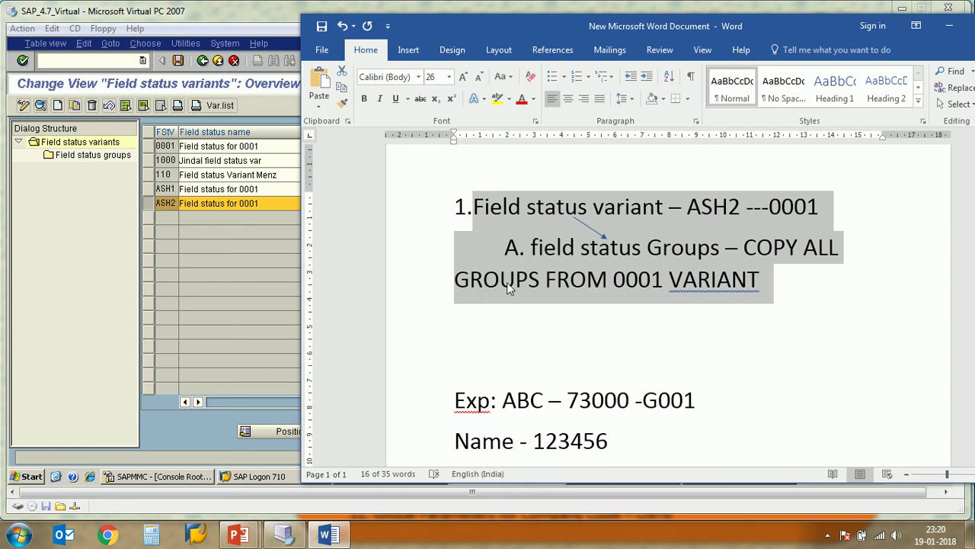
Step: Switch to the PowerPoint slide show and review the Financial Accounting Global Settings topics, including OBC4 and OBC5
left_click(238, 533)
left_click(310, 492)
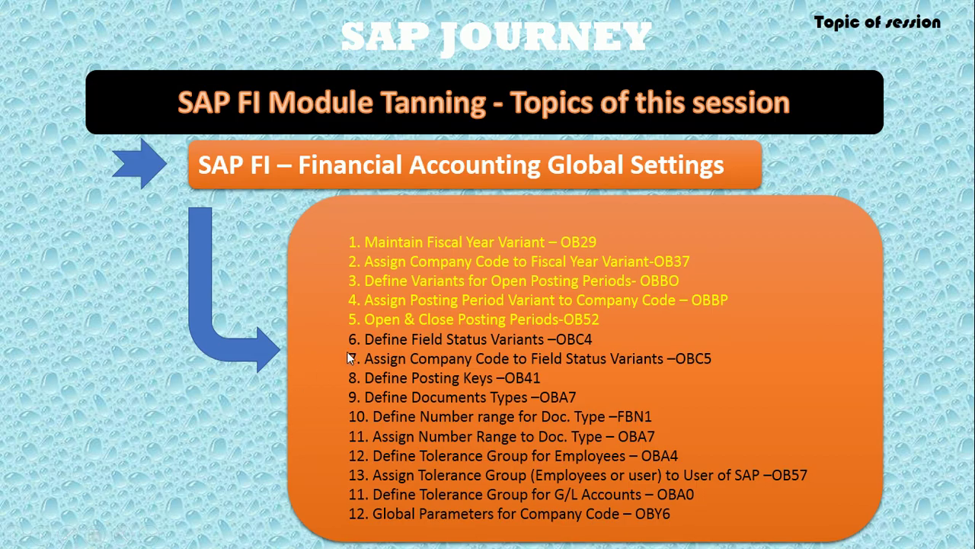
left_click(479, 338)
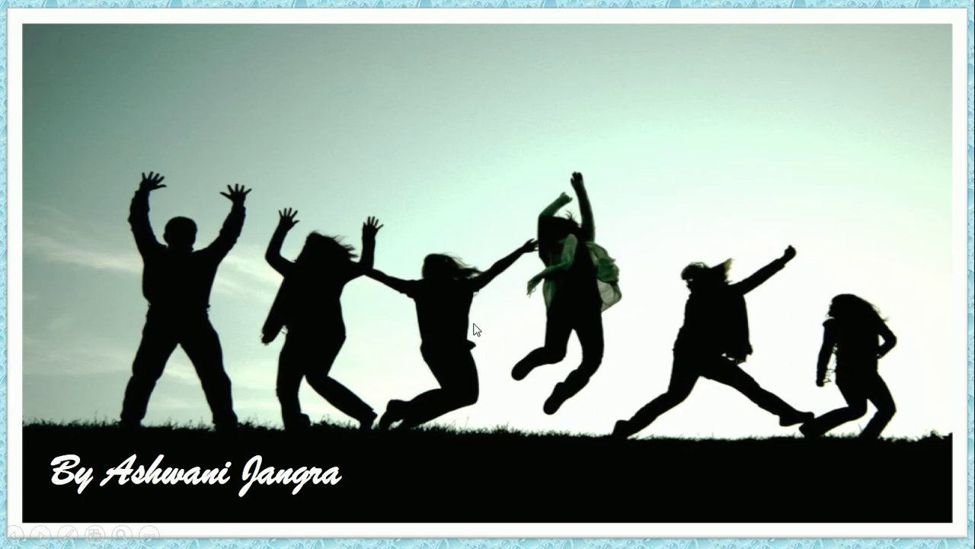
key("Left")
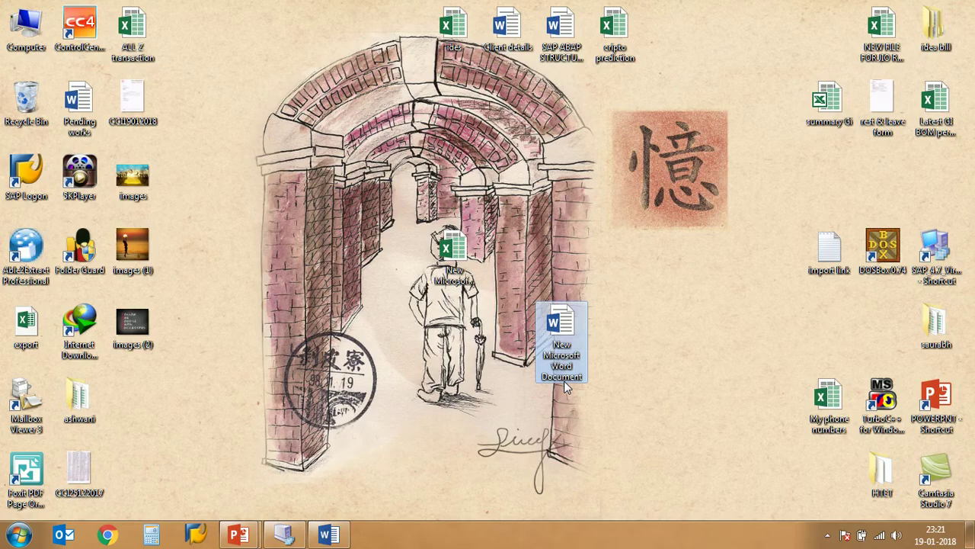
Step: Switch back to Word, maximize the notes window, and review the ASH2 variant notes and the G001 account example
left_click(339, 529)
left_click(339, 533)
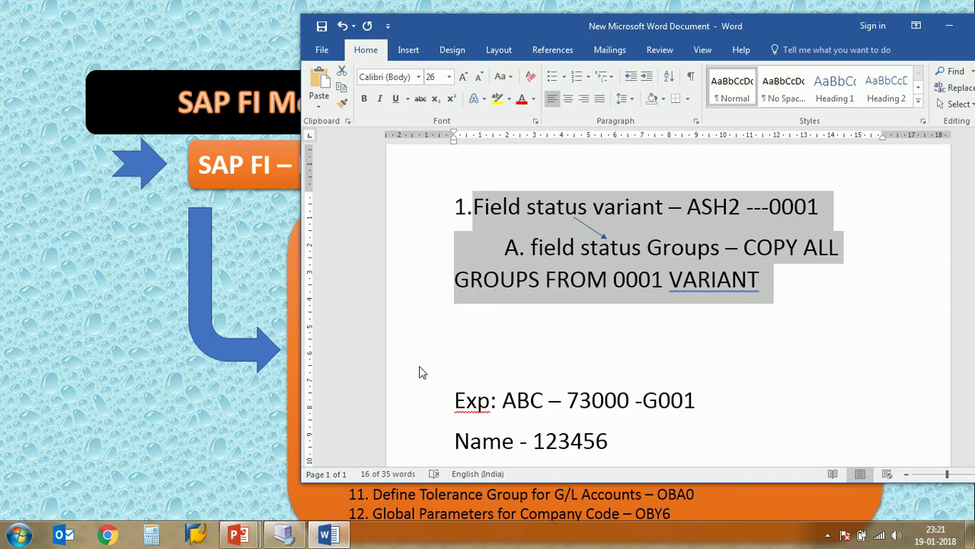
double_click(453, 29)
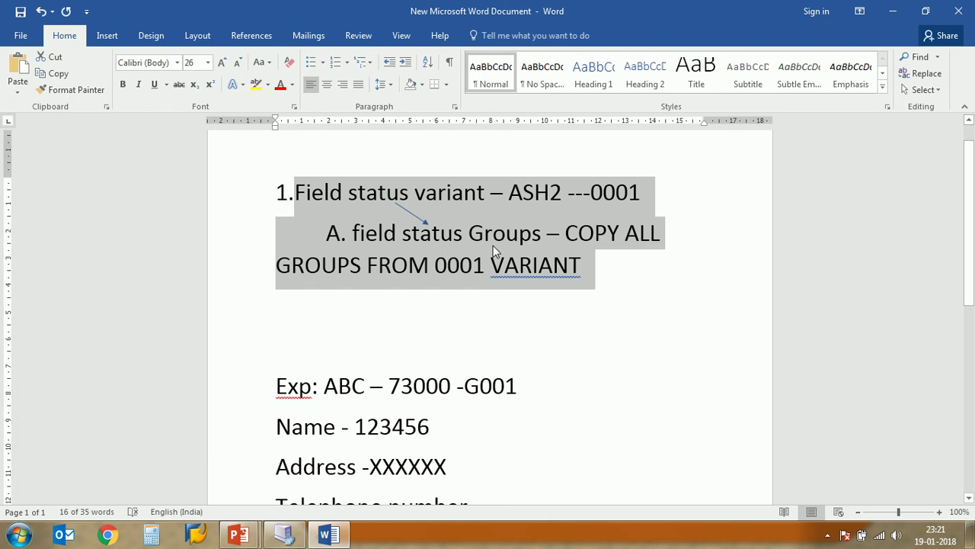
left_click_drag(514, 195, 560, 195)
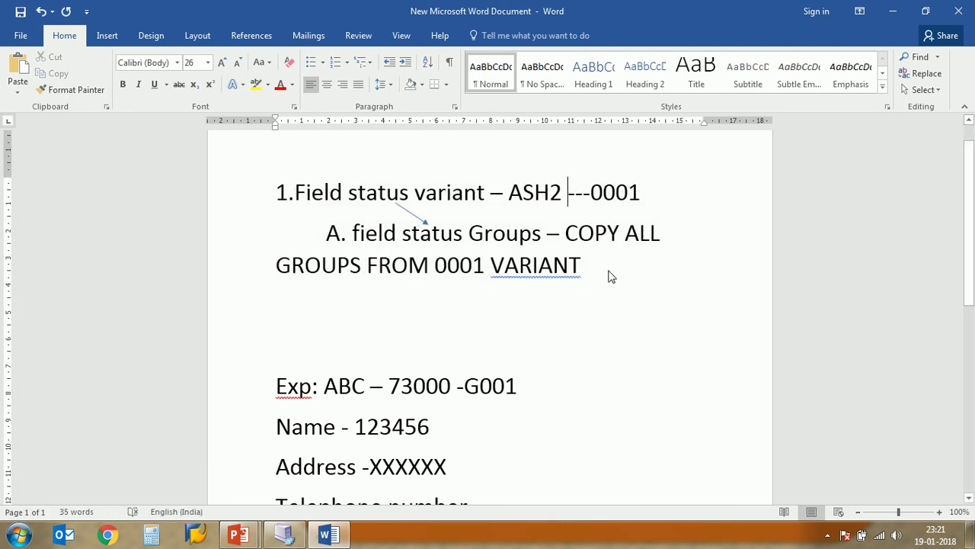
scroll(608, 272, "down", 1)
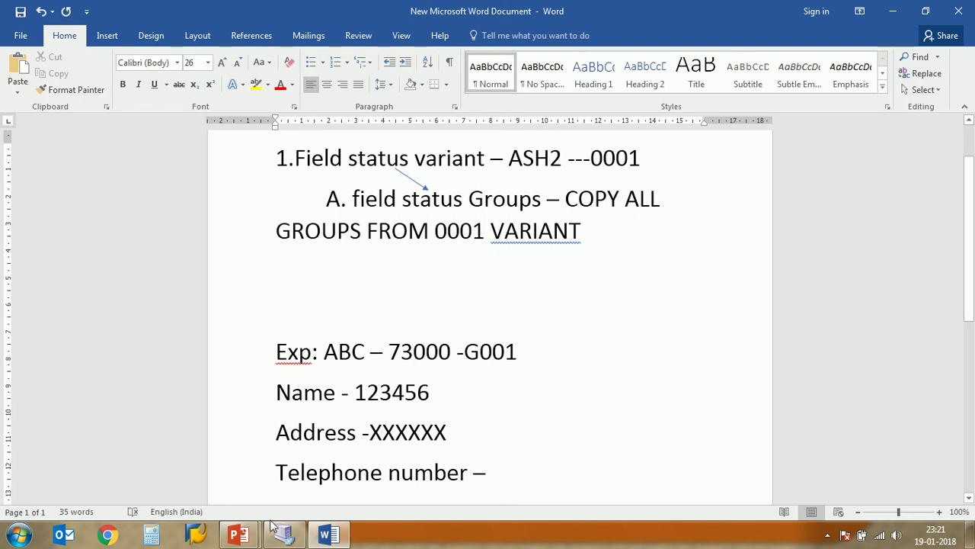
Step: Switch to the SAP virtual machine and start transaction OBC5 from the field status variants screen
left_click(297, 536)
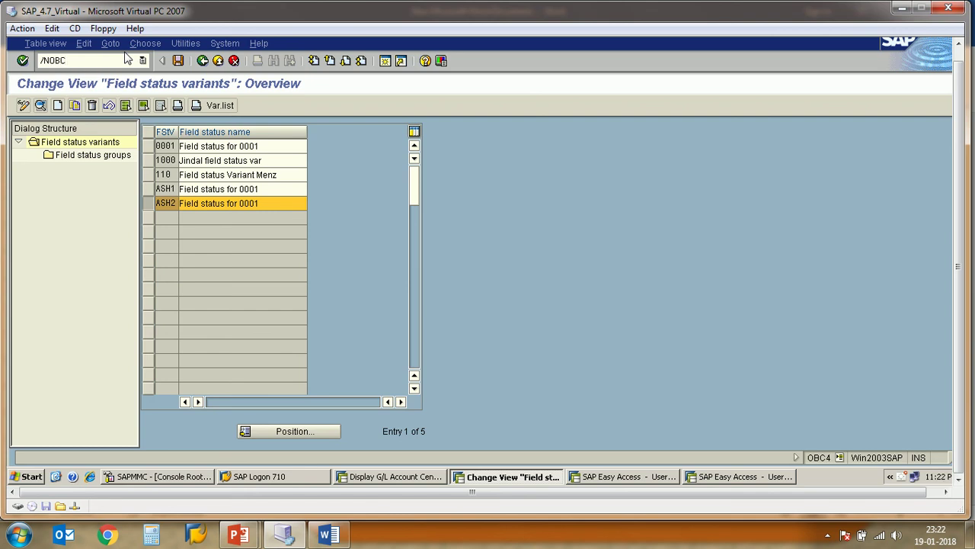
left_click(43, 60)
left_click_drag(84, 67, 49, 67)
key("Return")
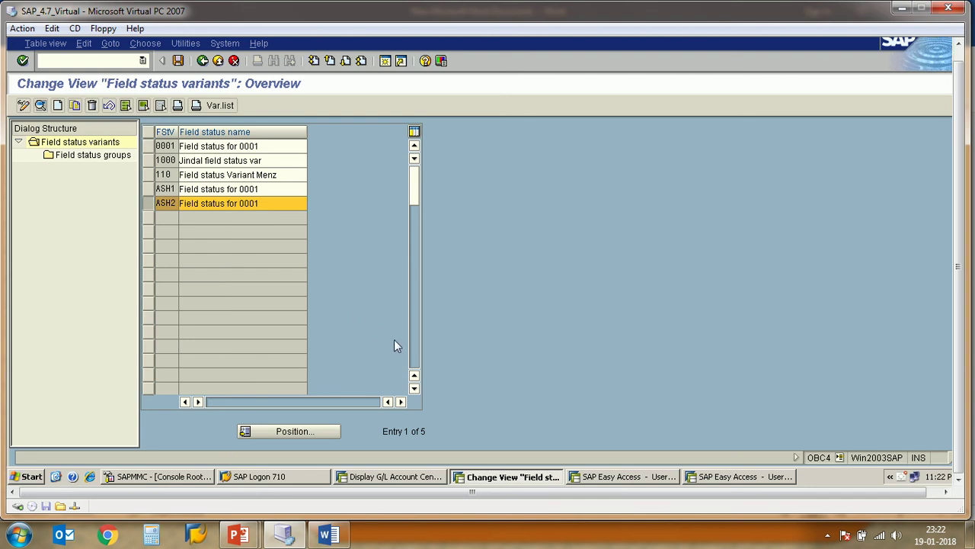
Step: Start transaction SPRO in another open SAP session
left_click(610, 478)
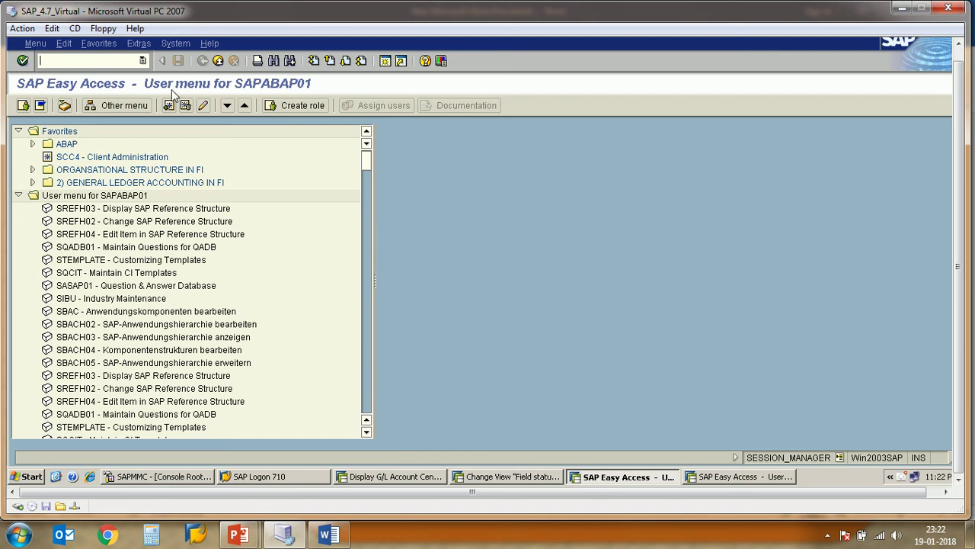
type("SPRO")
key("Return")
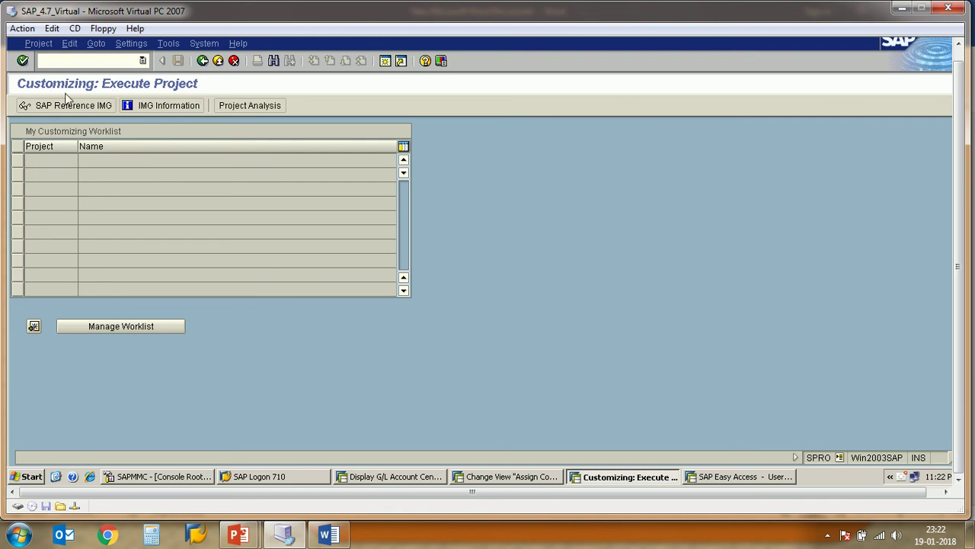
Step: Leave the customizing project screen with /N and display the user menu in SAP Easy Access
left_click(95, 61)
type("/N")
key("Return")
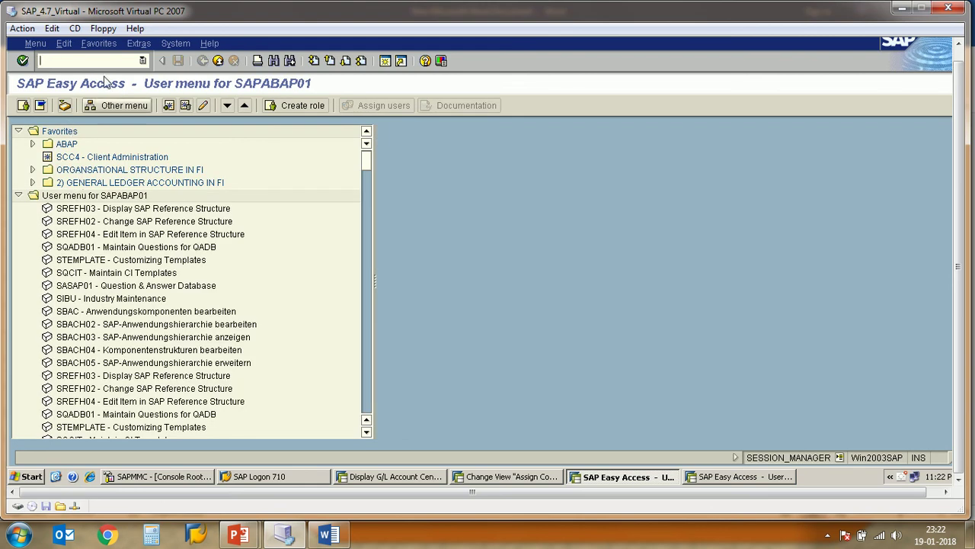
left_click(38, 44)
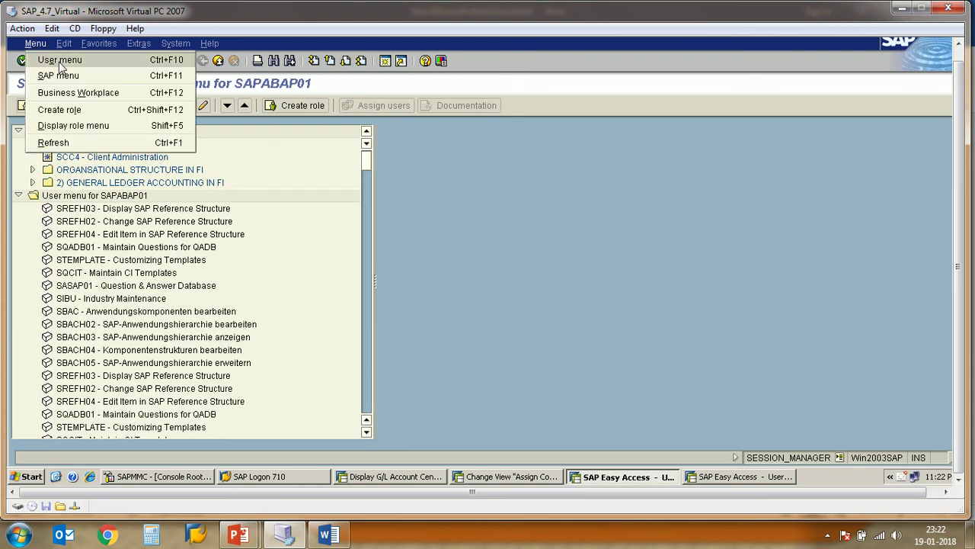
left_click(59, 64)
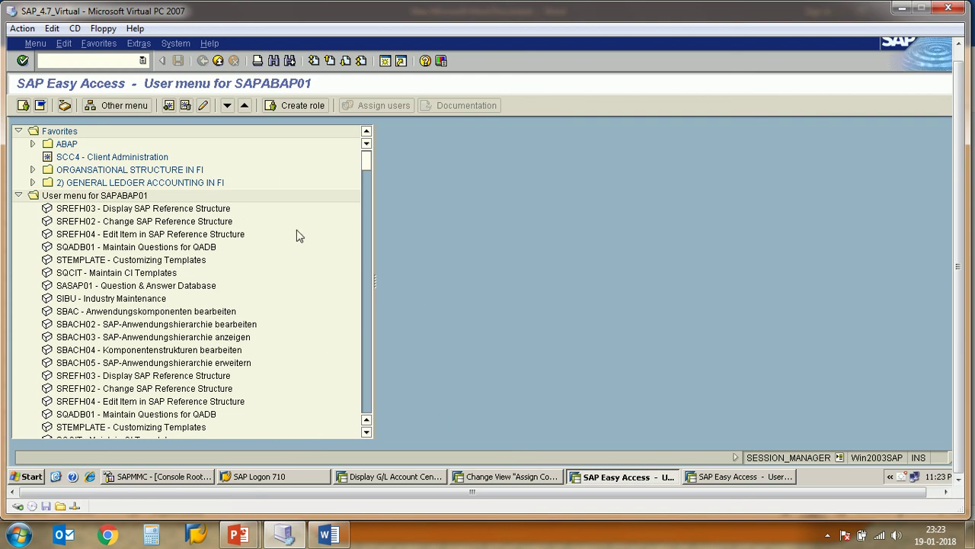
Step: Return to the field status variant assignment session and examine the entries for company codes 1000 and 1100
left_click(524, 480)
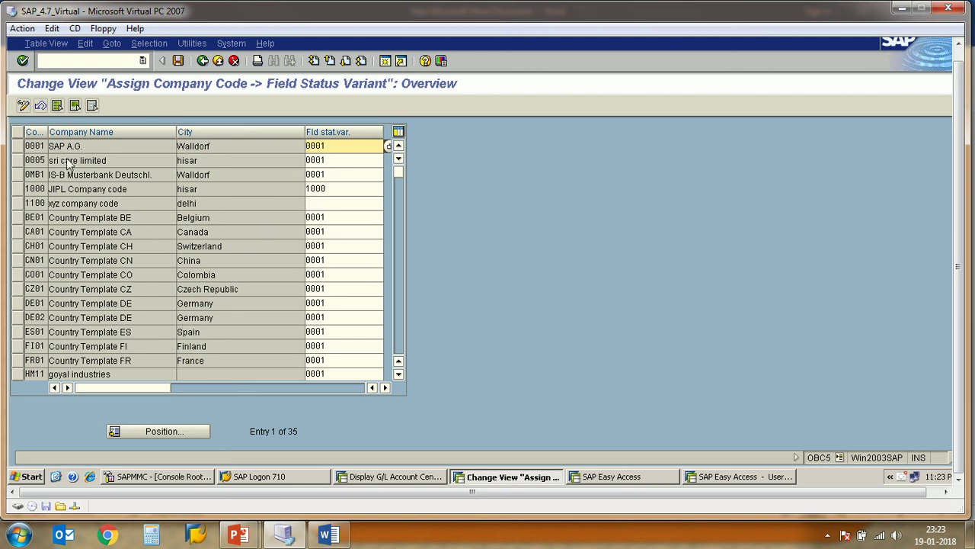
left_click(135, 192)
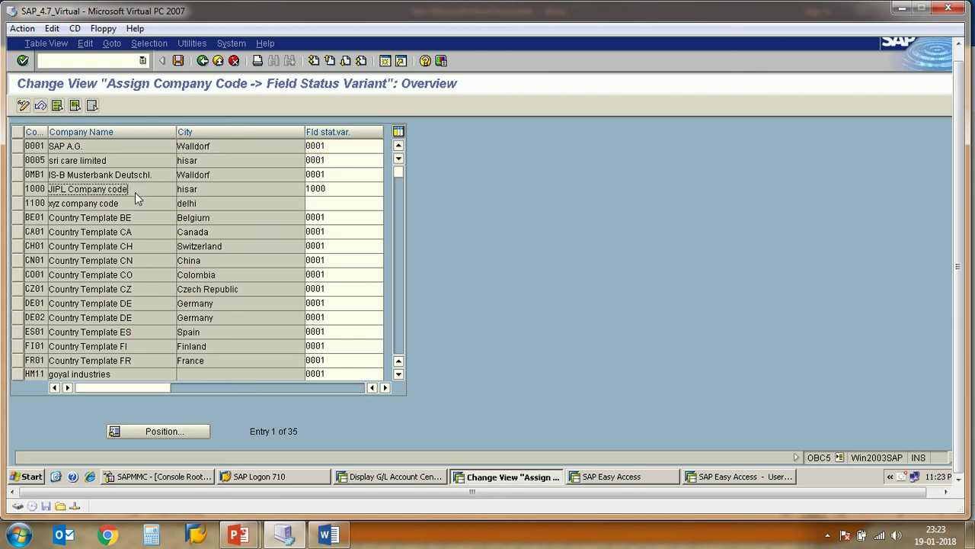
left_click(29, 191)
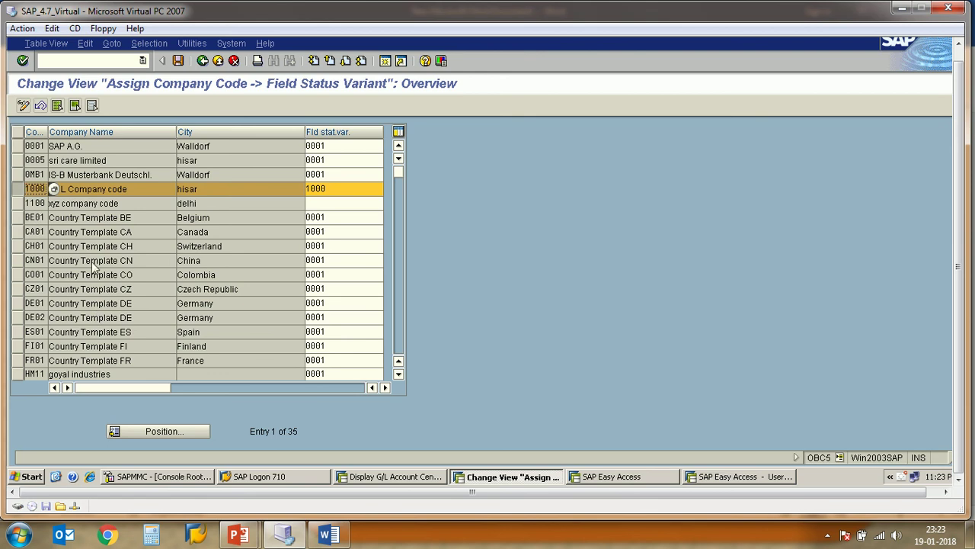
left_click(33, 204)
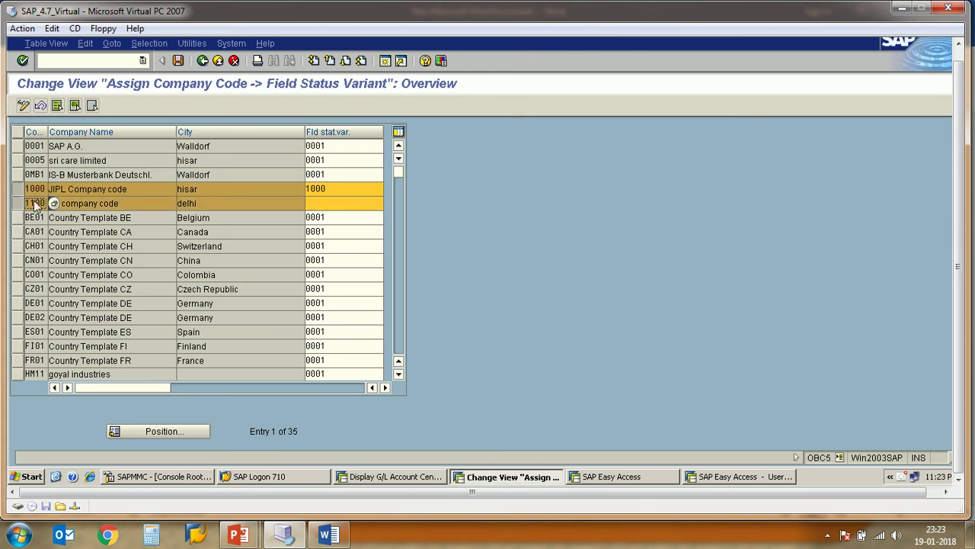
left_click(29, 189)
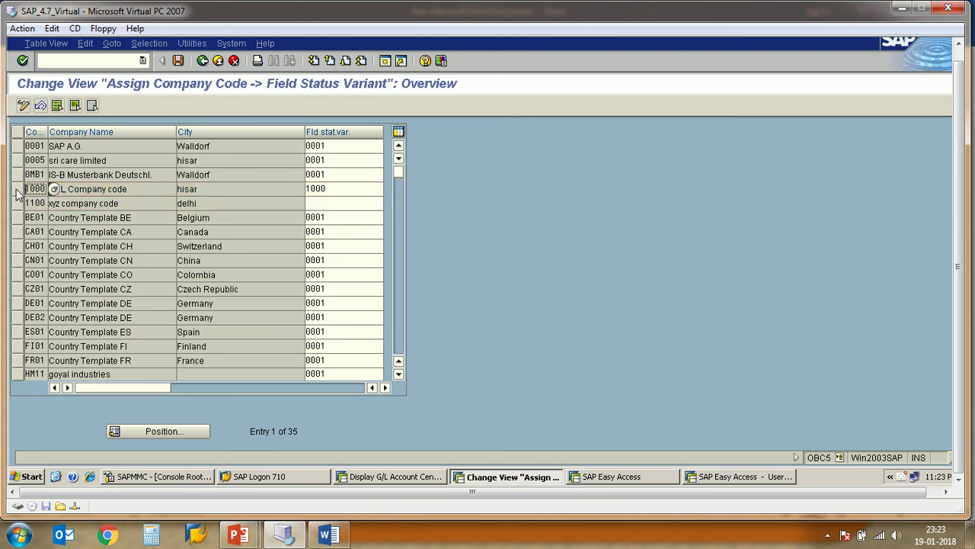
Step: Position the assignment list on company code 1100 and select its row
left_click(158, 432)
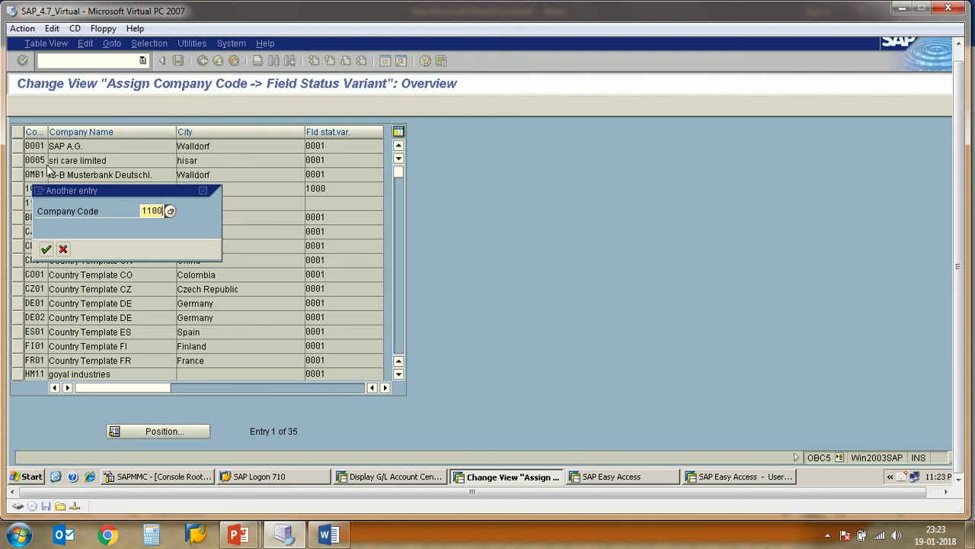
left_click(46, 250)
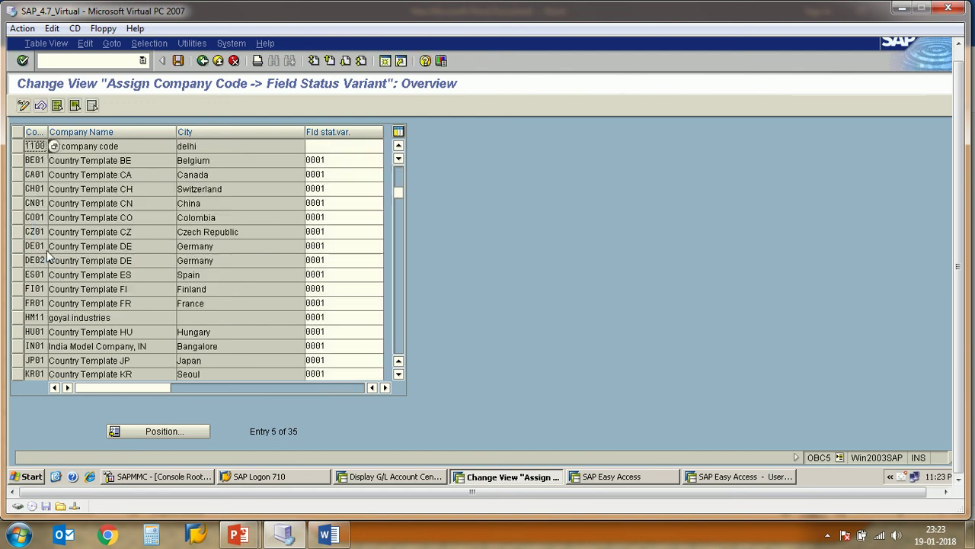
left_click(28, 146)
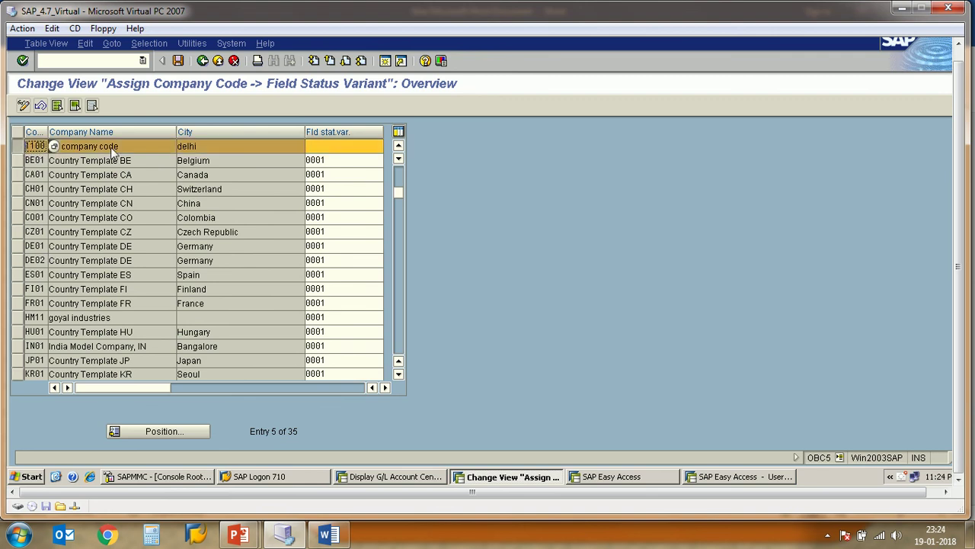
Step: Choose ASH2 from the available values as the field status variant for company code 1100
left_click(325, 148)
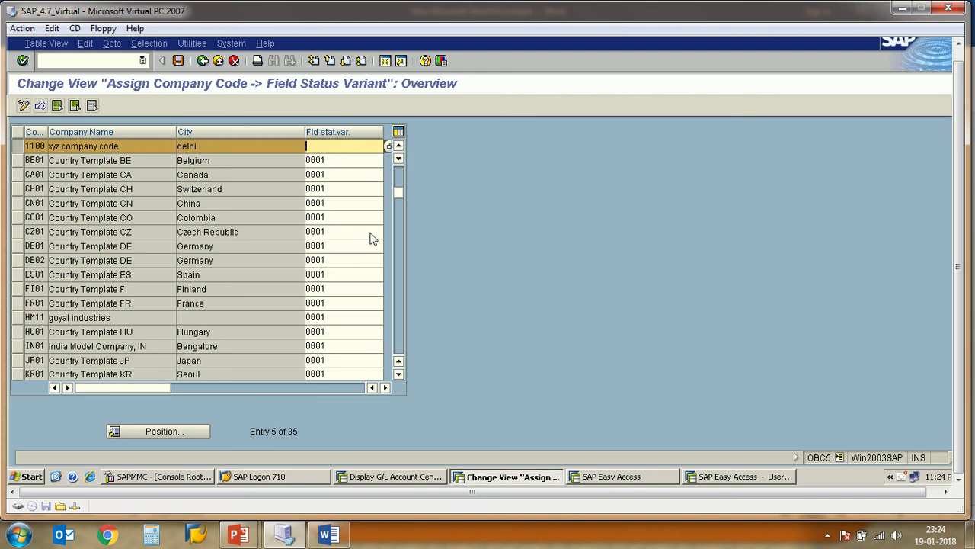
left_click(386, 388)
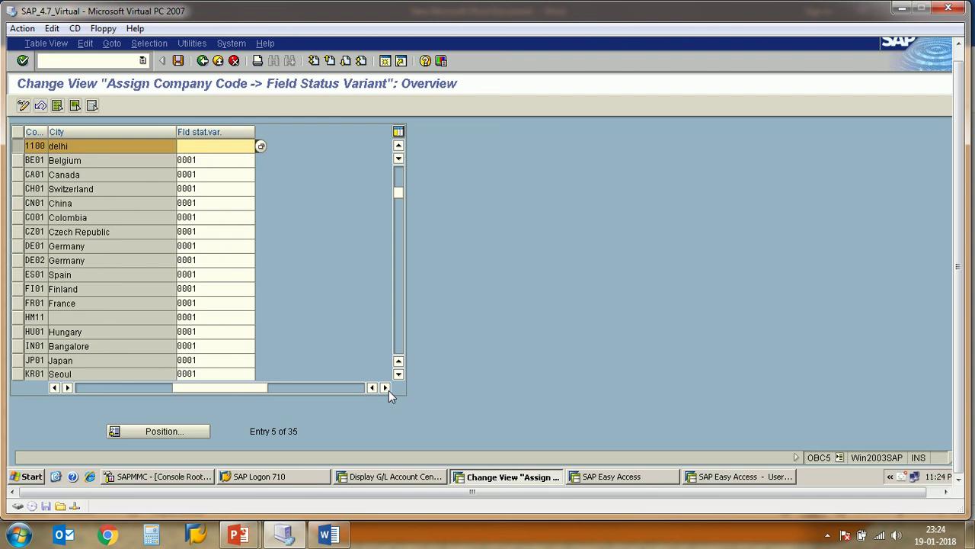
left_click(261, 145)
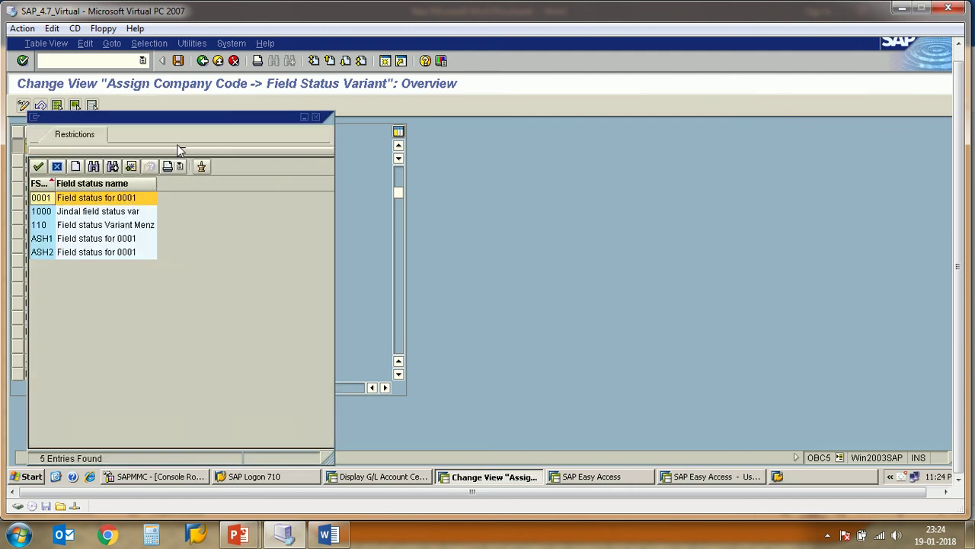
left_click_drag(173, 124, 517, 86)
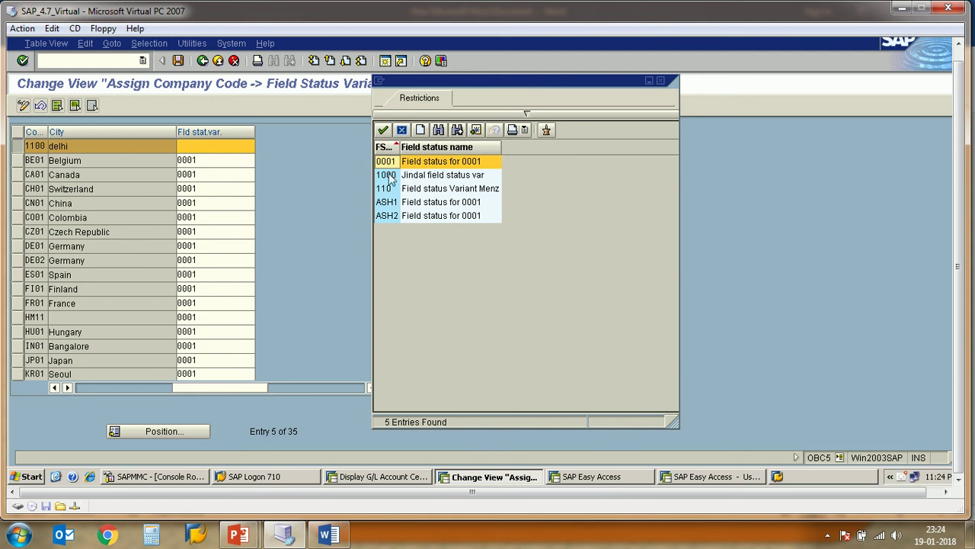
left_click(395, 217)
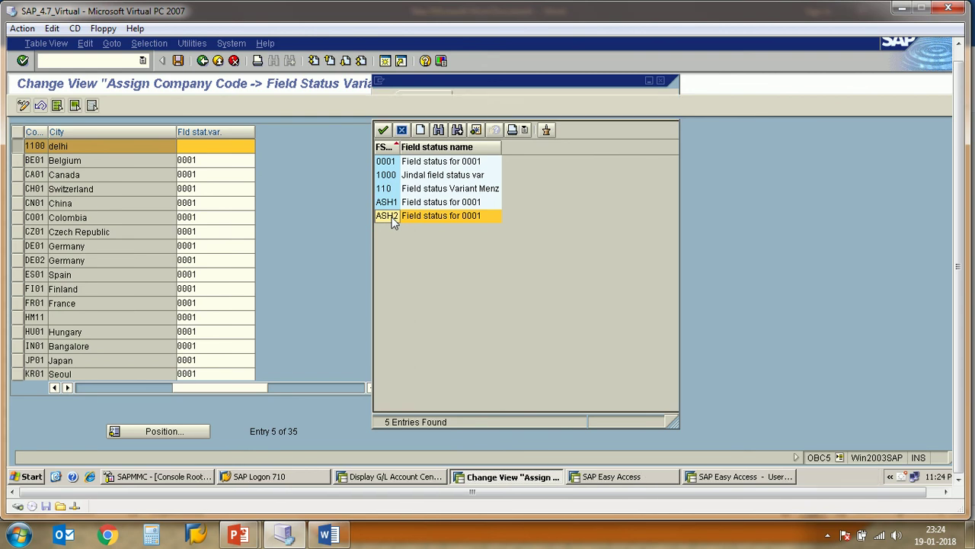
Step: Apply field status variant ASH2 to company code 1100 and save the assignment
double_click(390, 217)
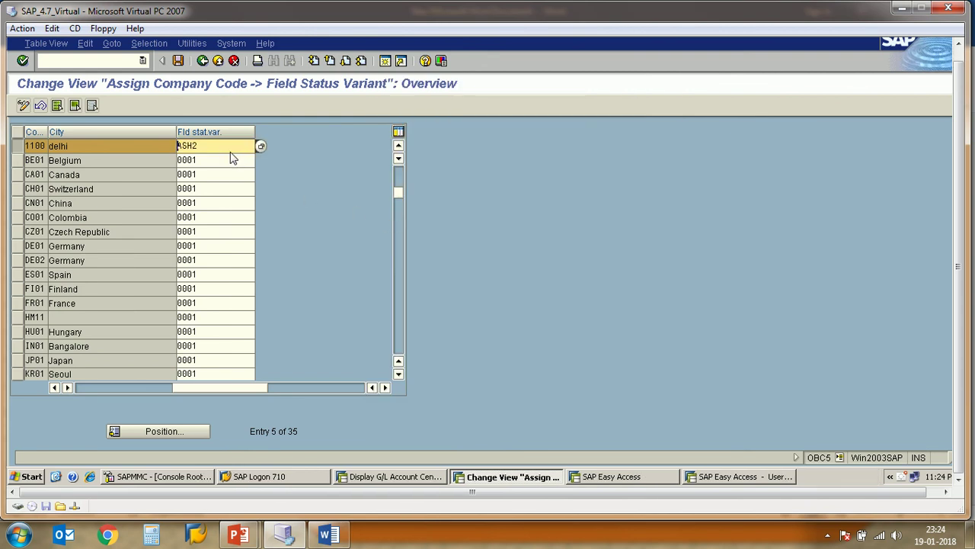
left_click(180, 62)
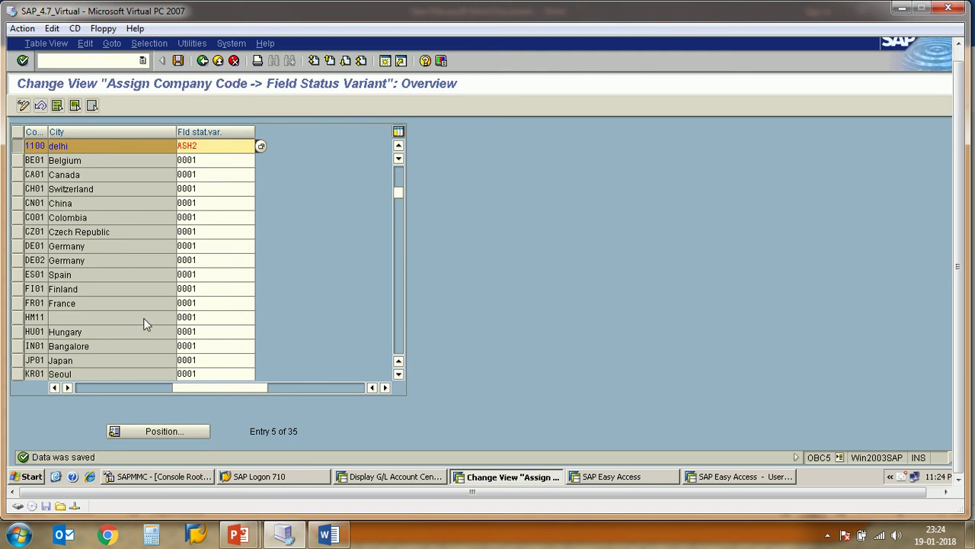
Step: Review the session topics slide in PowerPoint and the field status notes in Word, and return to the SAP virtual machine
mouse_move(238, 533)
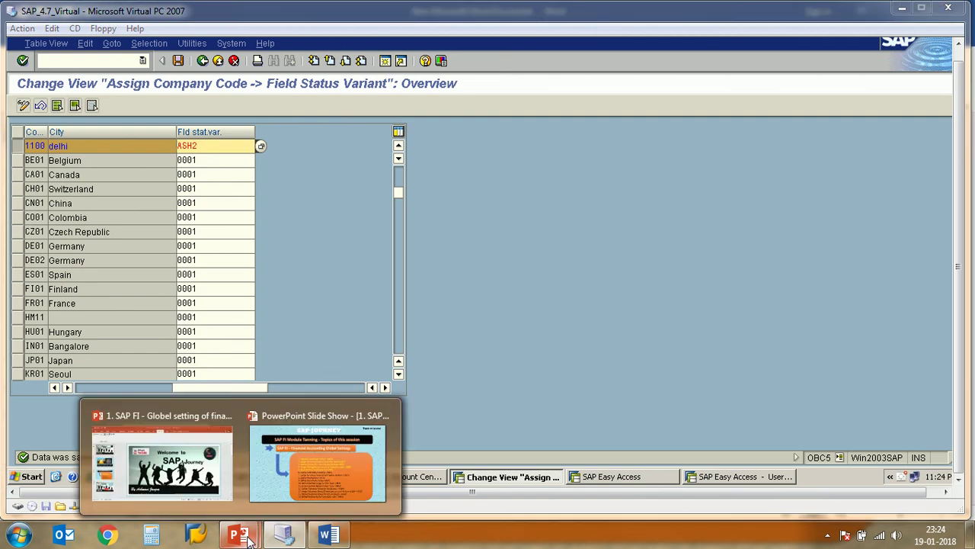
left_click(281, 467)
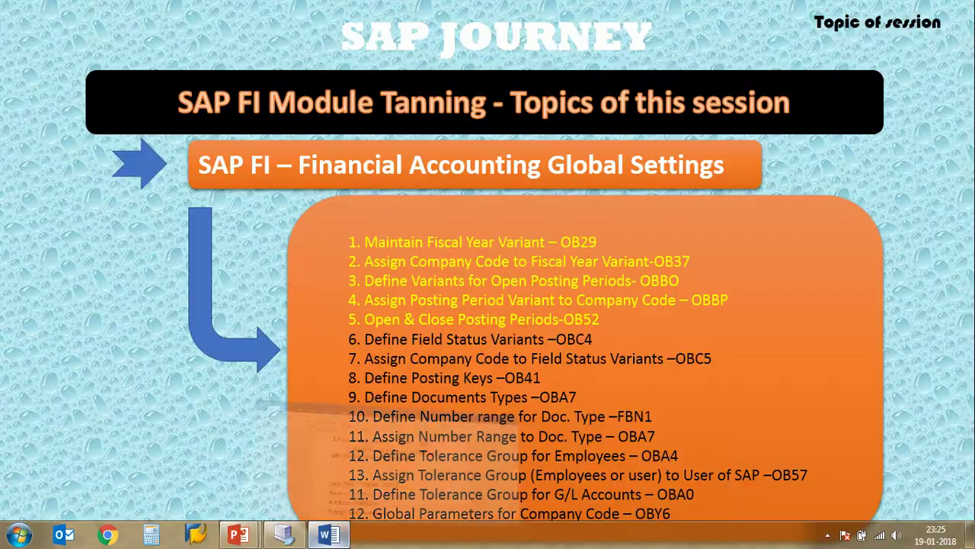
left_click(328, 534)
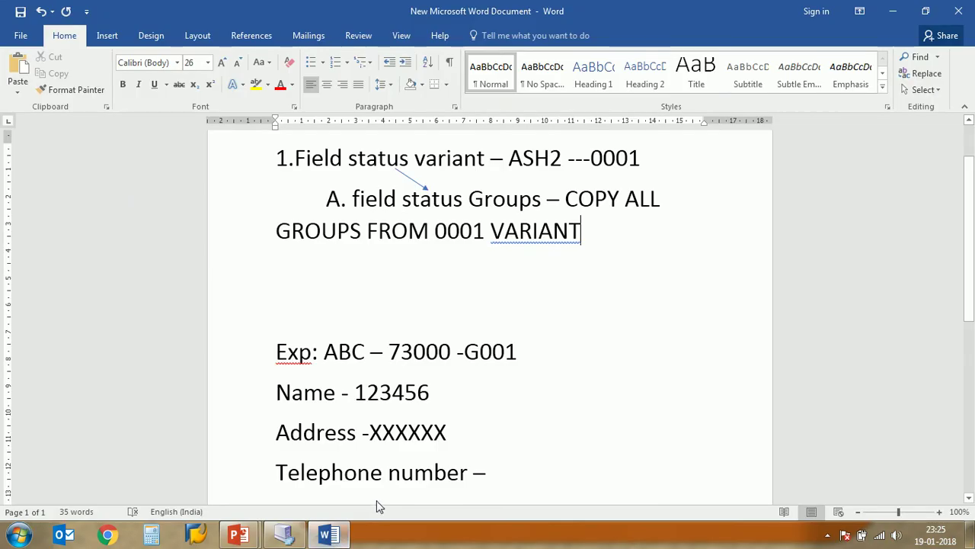
left_click(284, 534)
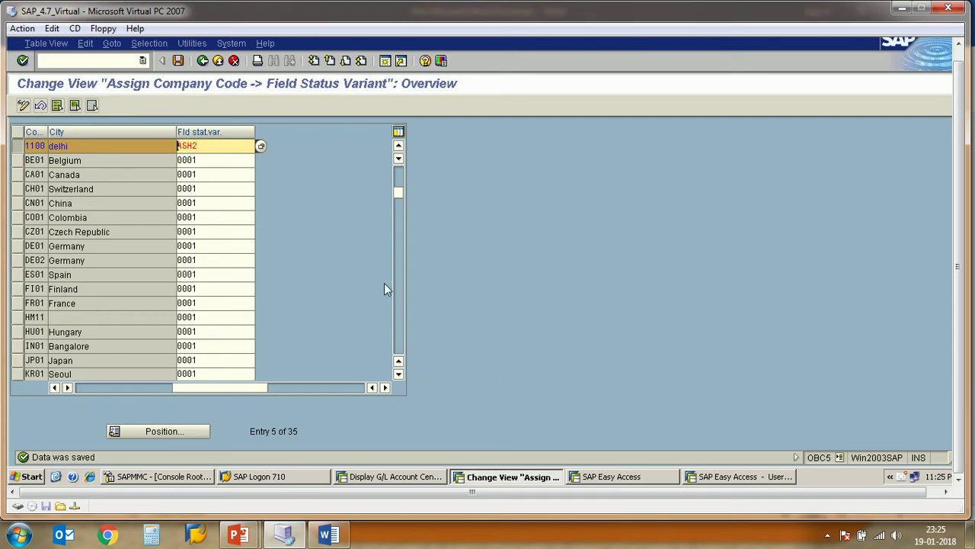
Step: Switch to the SAP Easy Access session and expand the Tools folder of the SAP menu
left_click(612, 476)
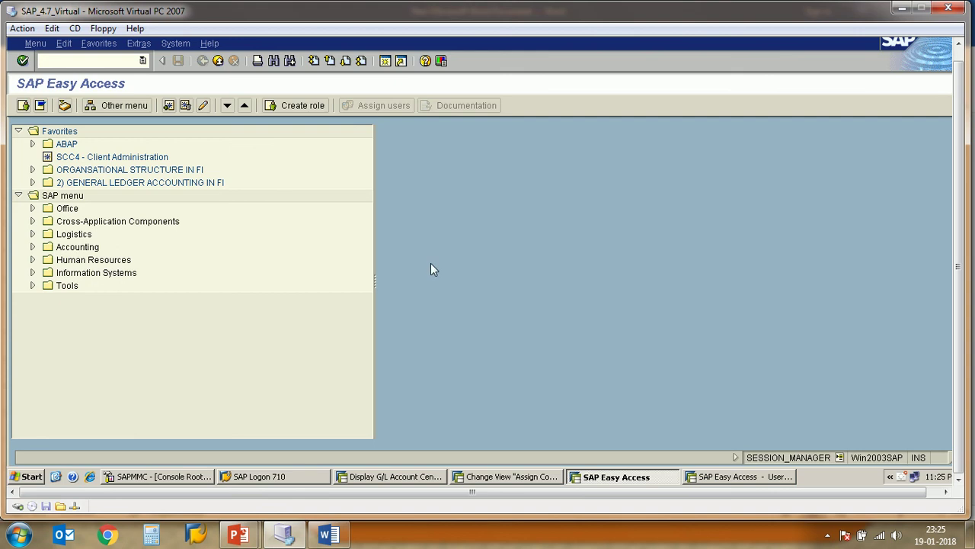
left_click(32, 286)
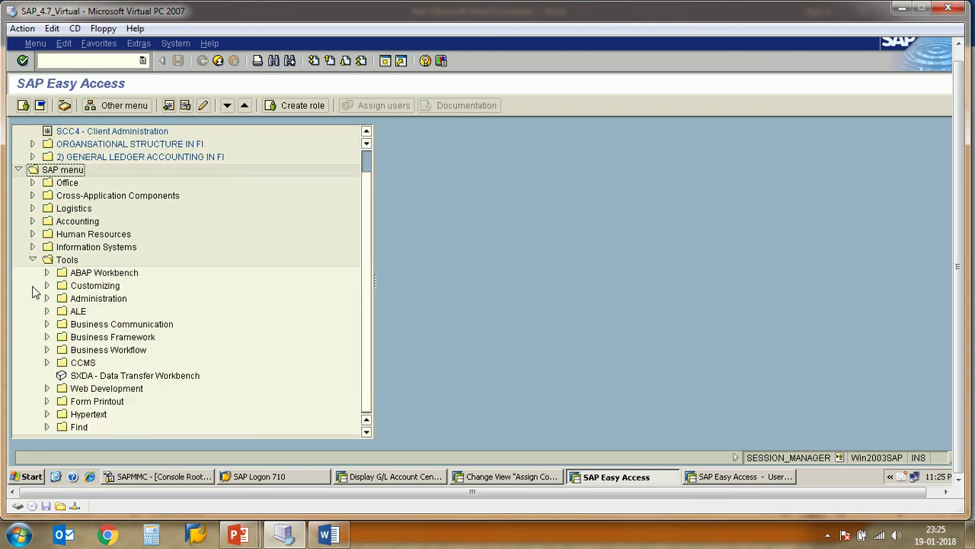
double_click(93, 274)
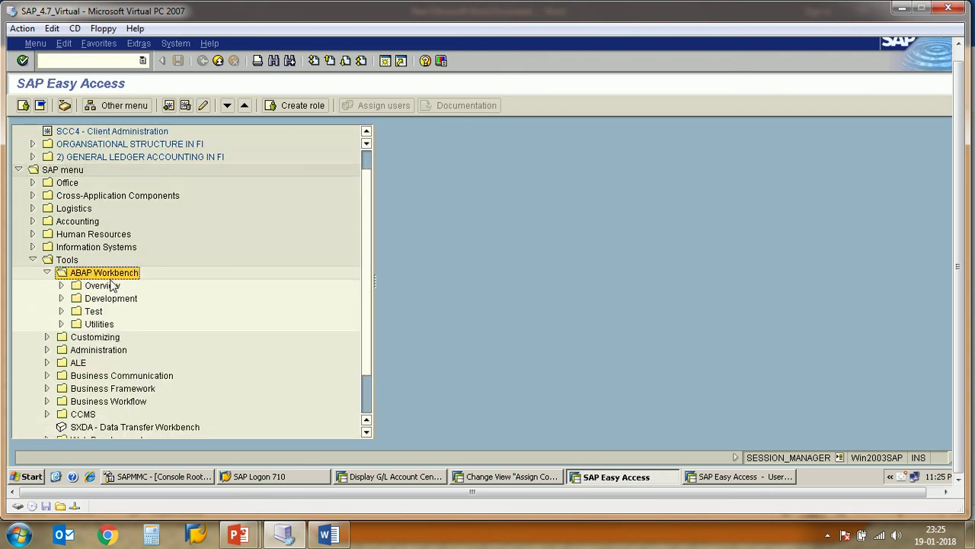
left_click(61, 300)
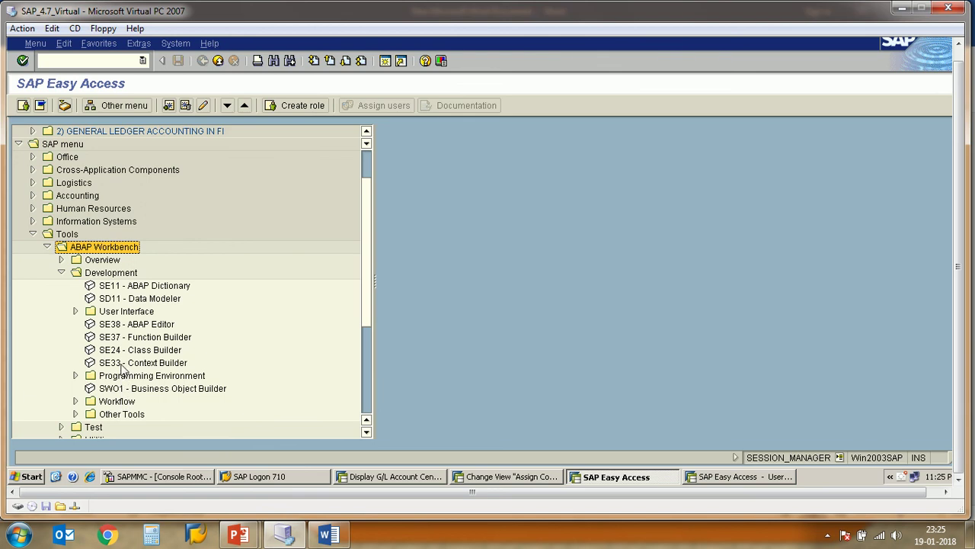
scroll(122, 370, "down", 3)
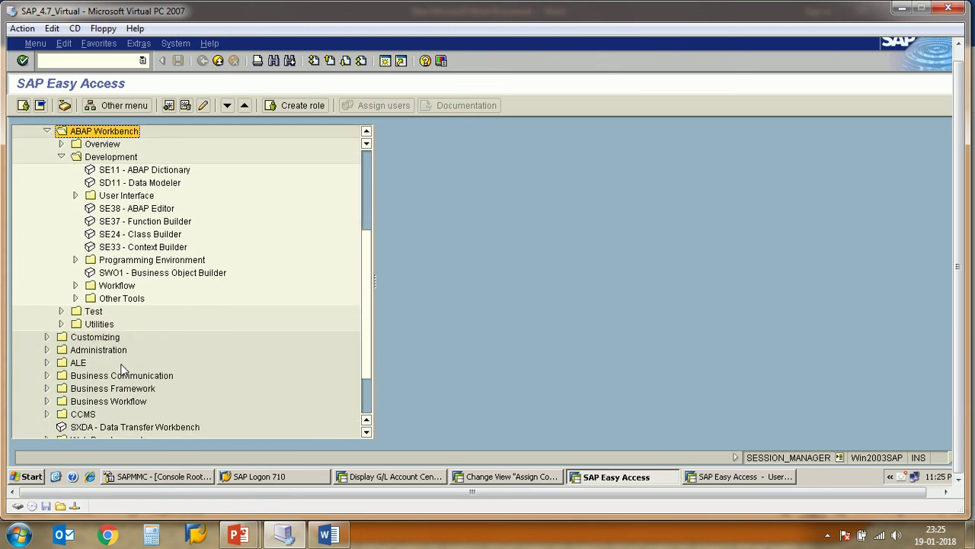
scroll(122, 370, "down", 2)
scroll(105, 277, "up", 2)
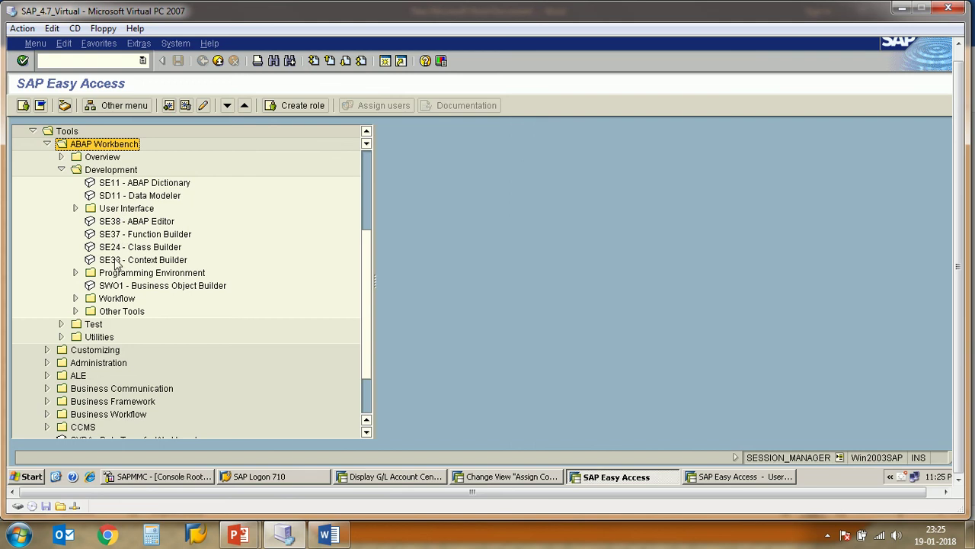
scroll(61, 179, "up", 1)
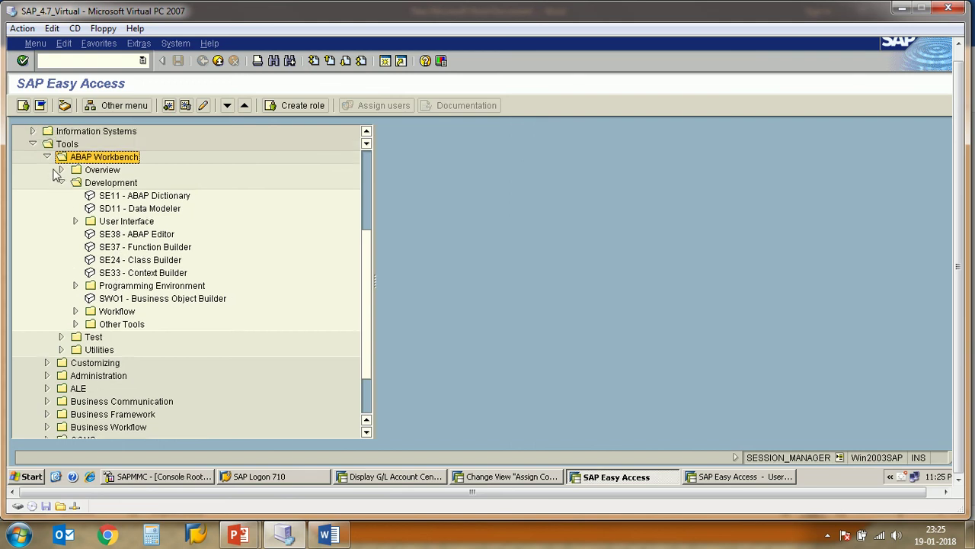
left_click(48, 157)
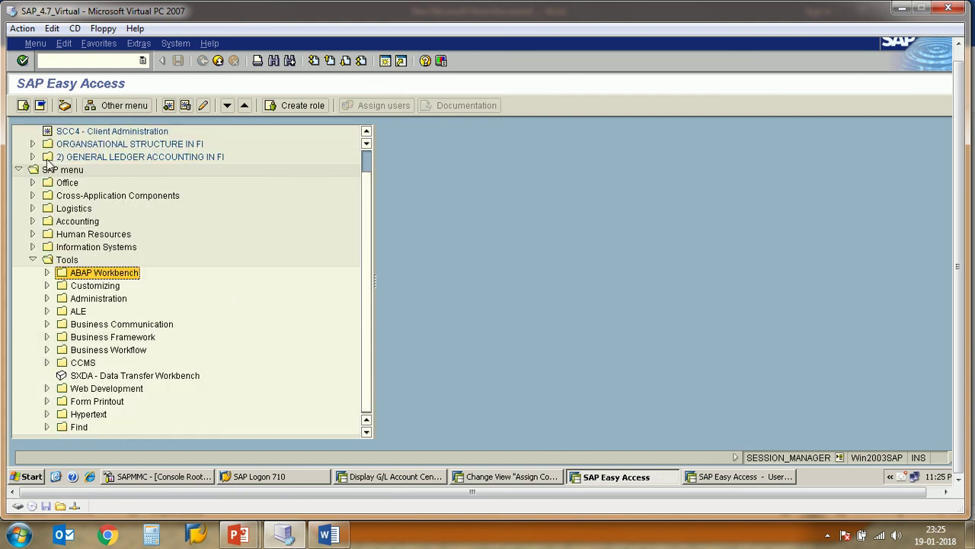
Step: Expand Customizing and IMG under Tools and open the SAP Customizing Implementation Guide through SPRO - Edit Project
left_click(92, 290)
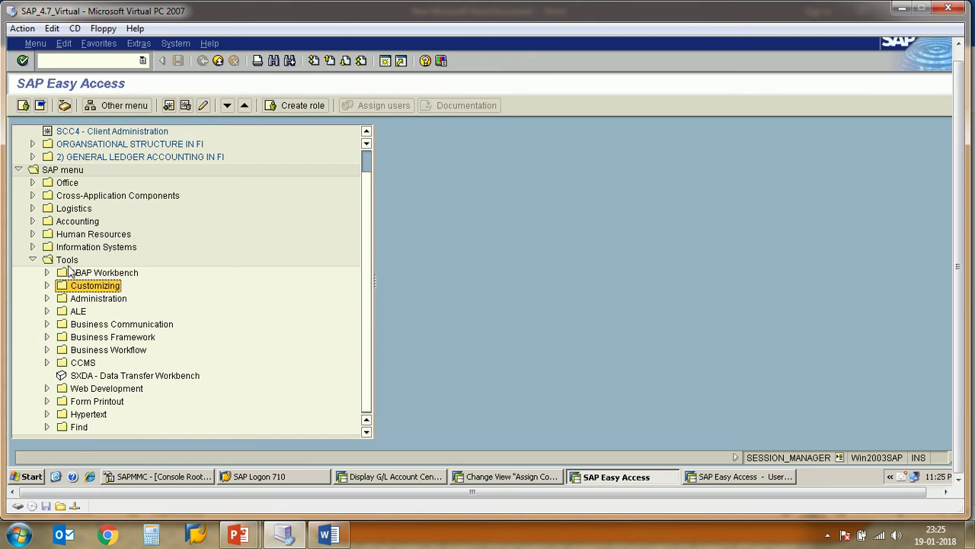
left_click(65, 261)
left_click(91, 288)
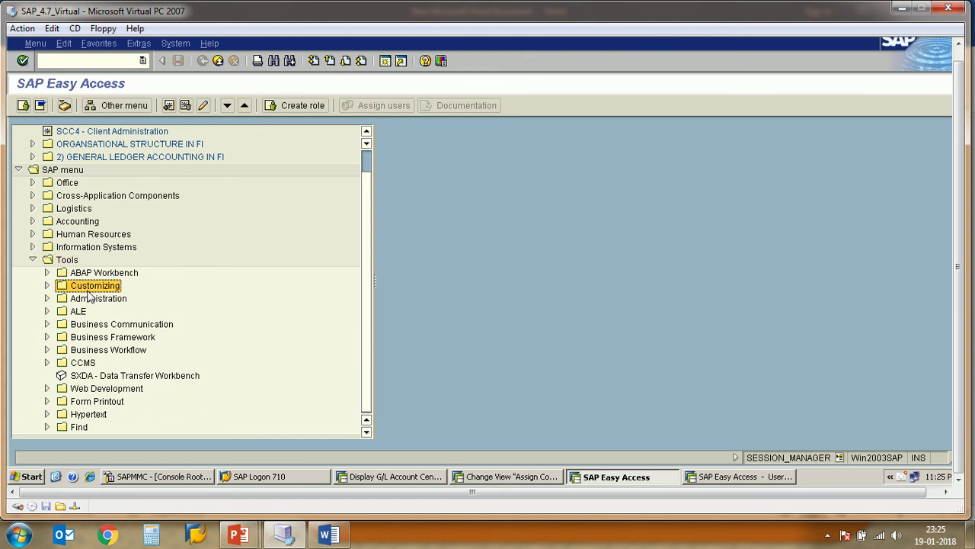
left_click(47, 285)
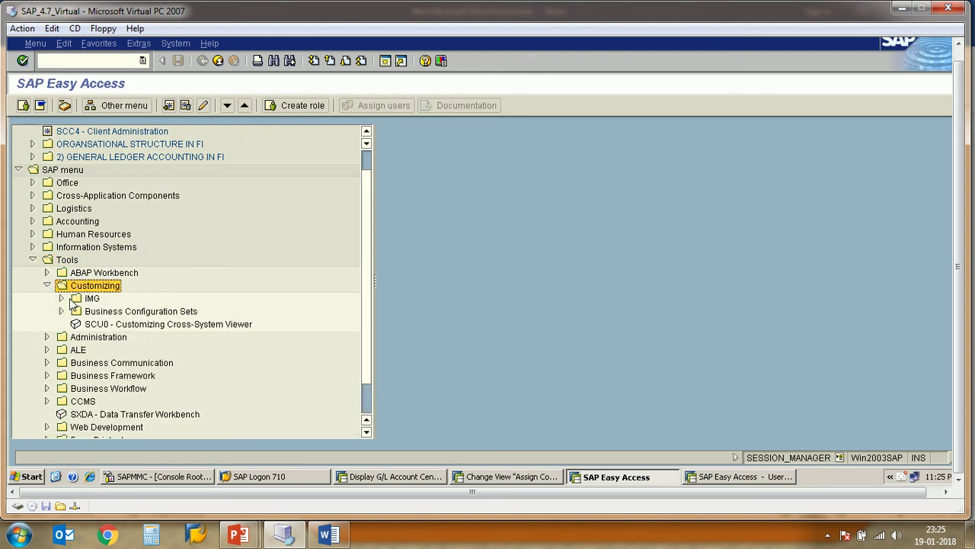
left_click(62, 299)
left_click(121, 313)
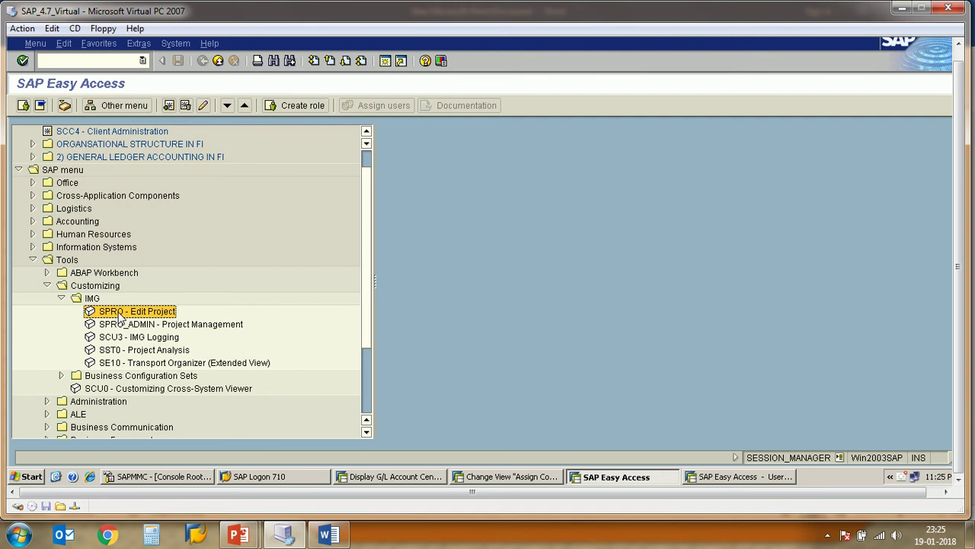
left_click(98, 62)
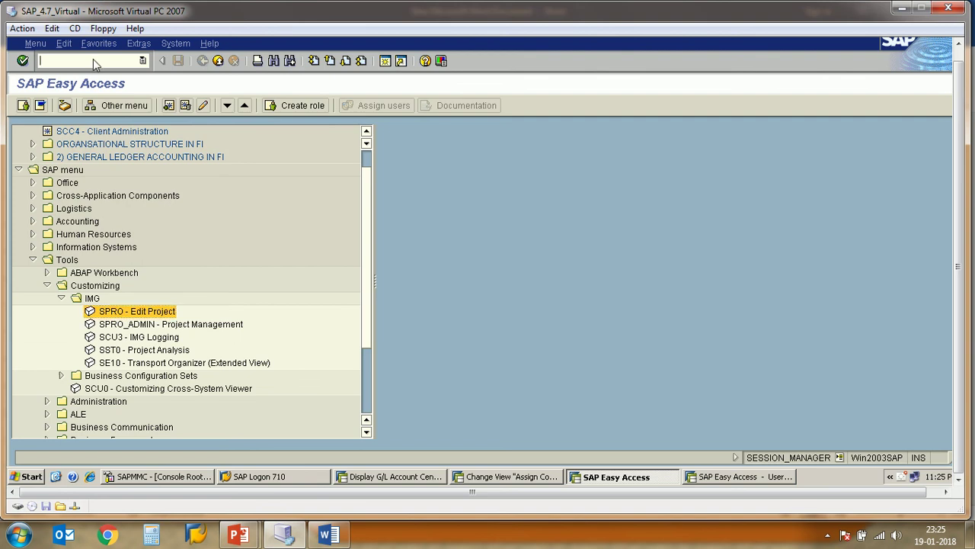
double_click(114, 312)
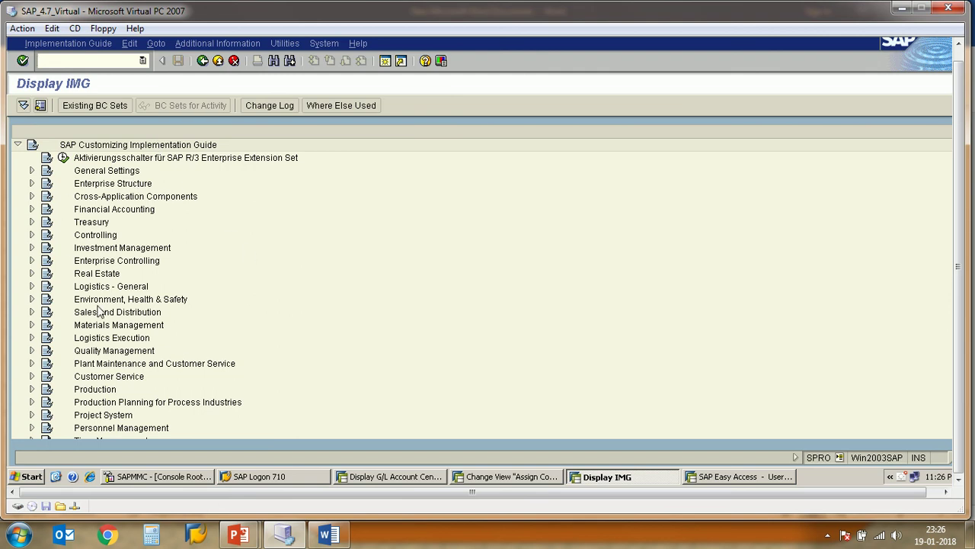
Step: Select Financial Accounting in the implementation guide, check the topics slide in PowerPoint, and return to the SAP virtual machine
left_click(104, 187)
left_click(127, 212)
mouse_move(238, 534)
left_click(355, 450)
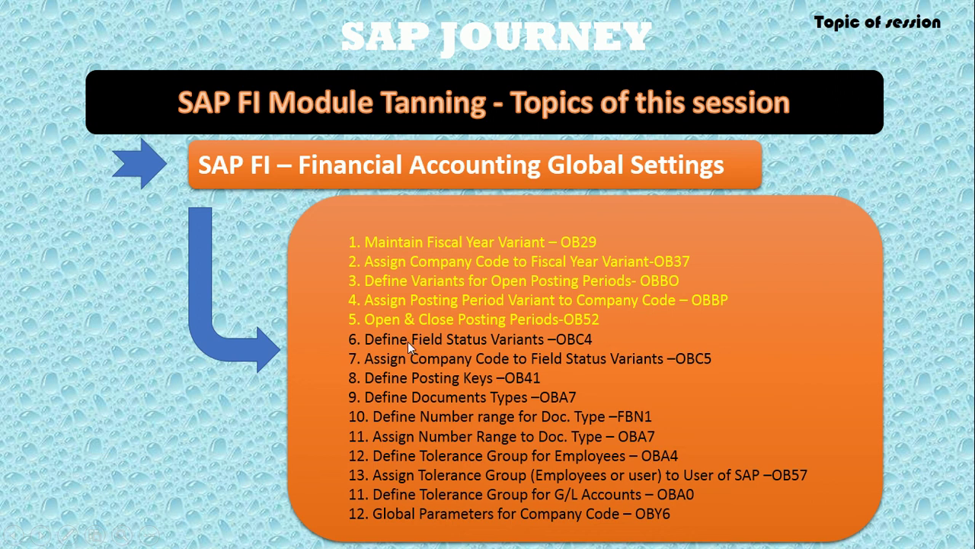
key("super+d")
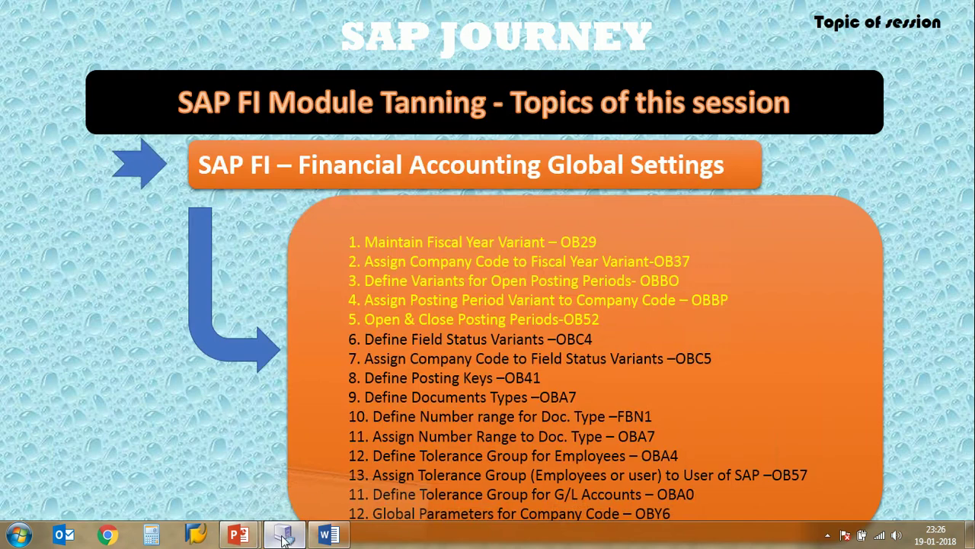
left_click(284, 534)
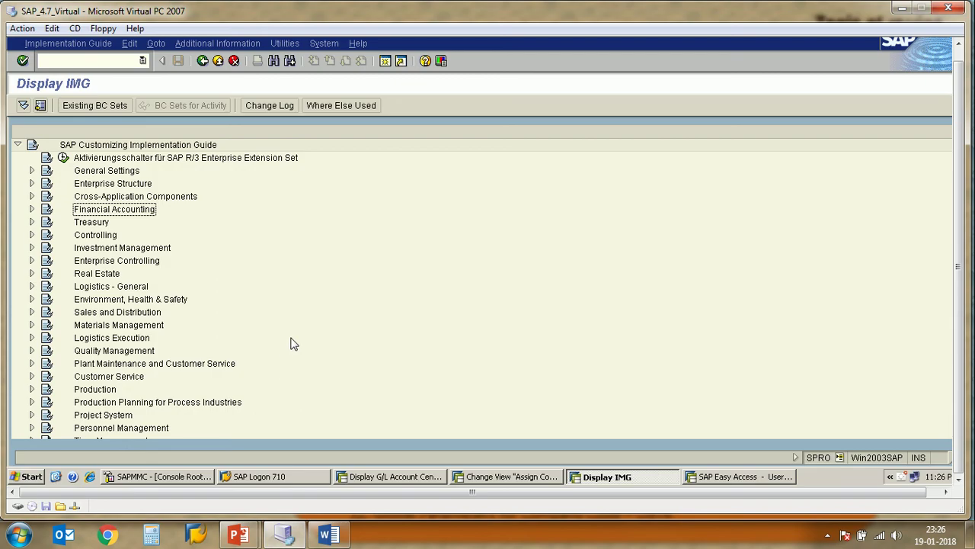
Step: Expand Financial Accounting, Financial Accounting Global Settings and Document in the implementation guide
left_click(32, 210)
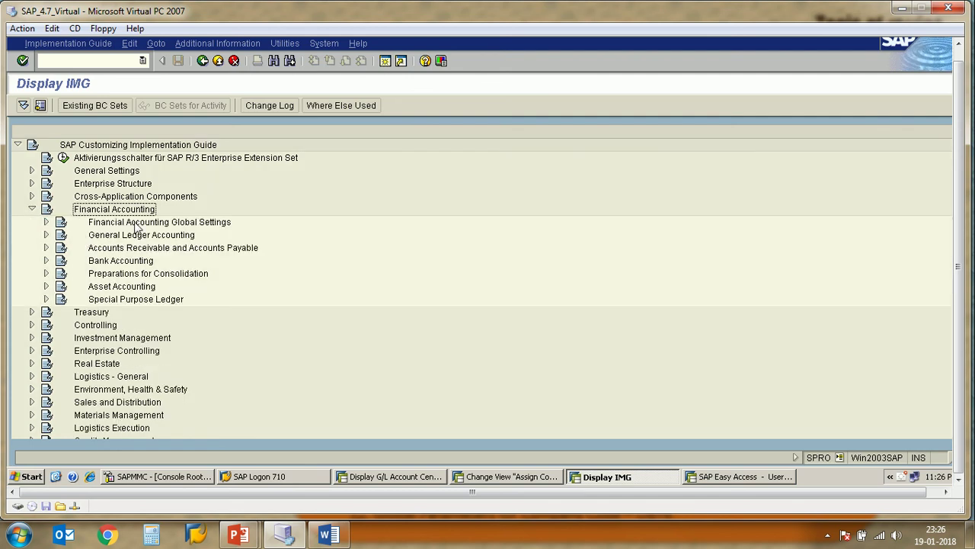
left_click(172, 223)
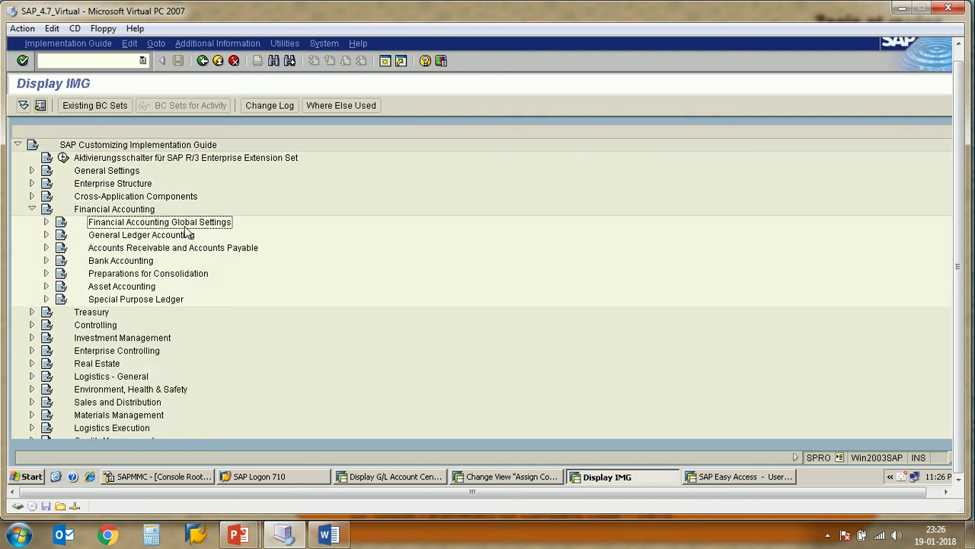
left_click(47, 223)
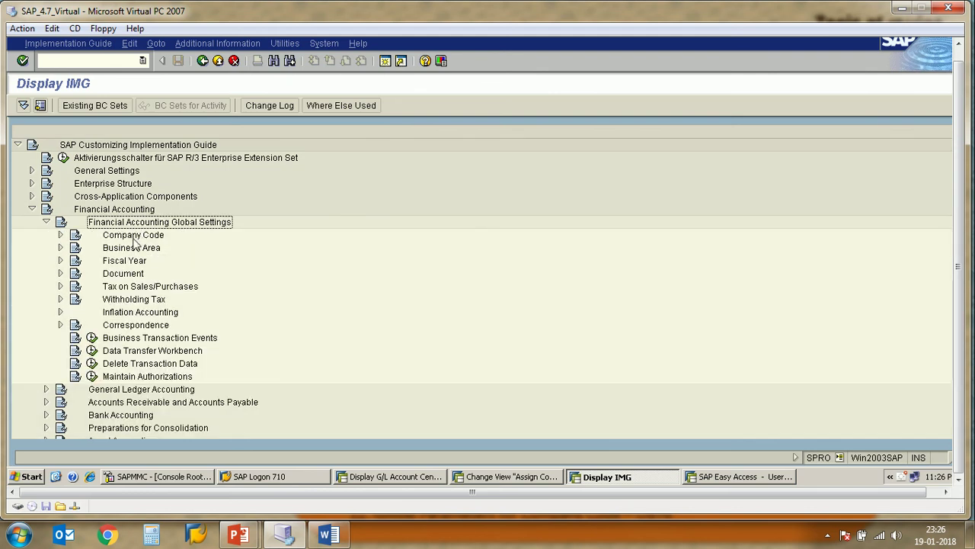
left_click(128, 276)
left_click(61, 276)
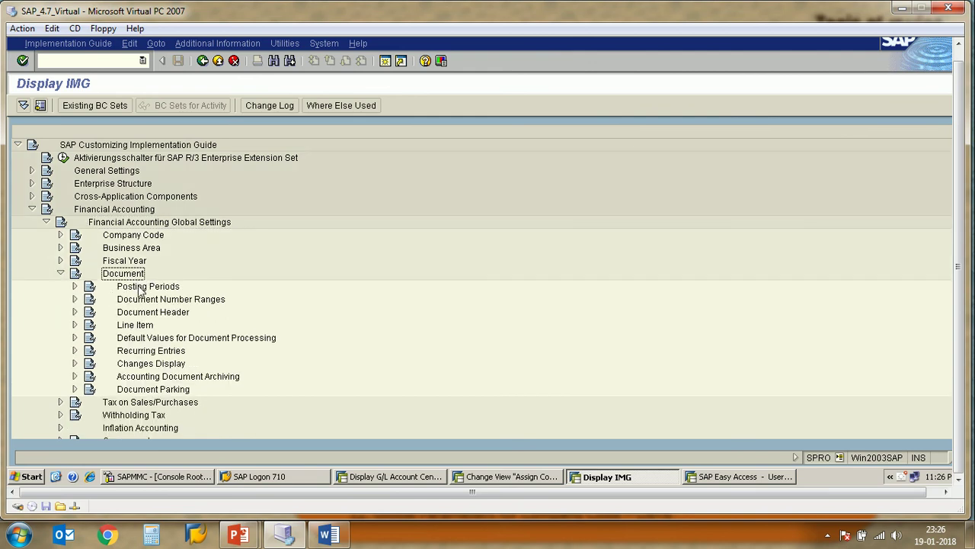
Step: Expand Line Item and Controls under Document and select the Maintain Field Status Variants activity
left_click(141, 331)
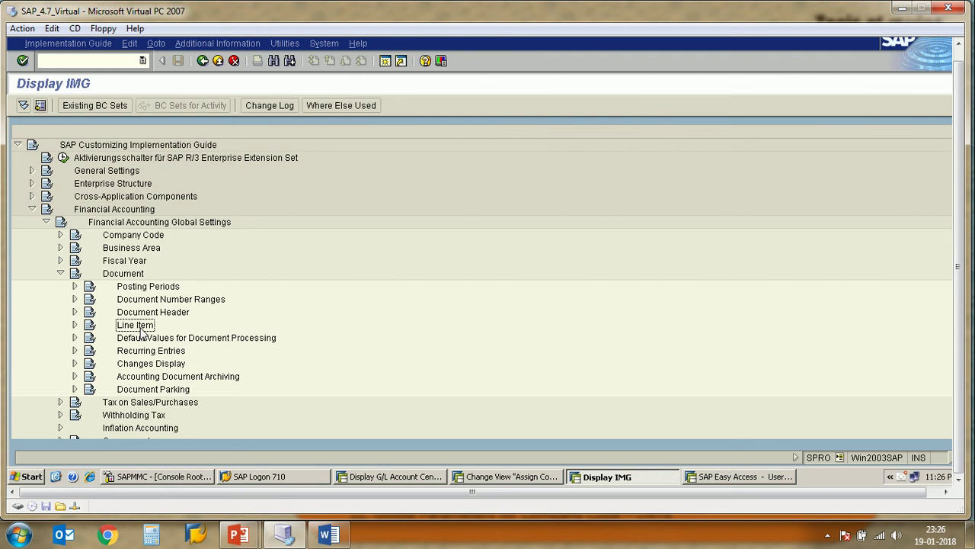
left_click(80, 328)
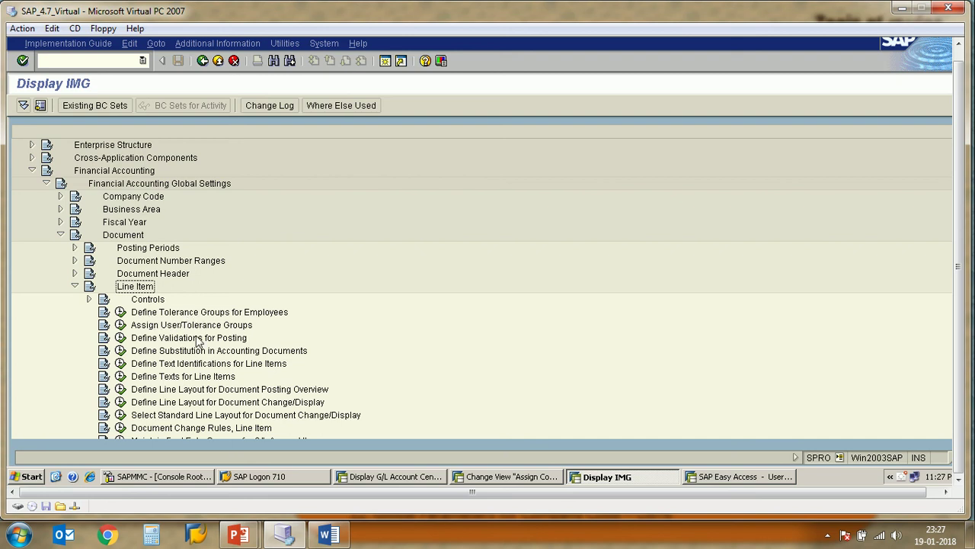
left_click(89, 300)
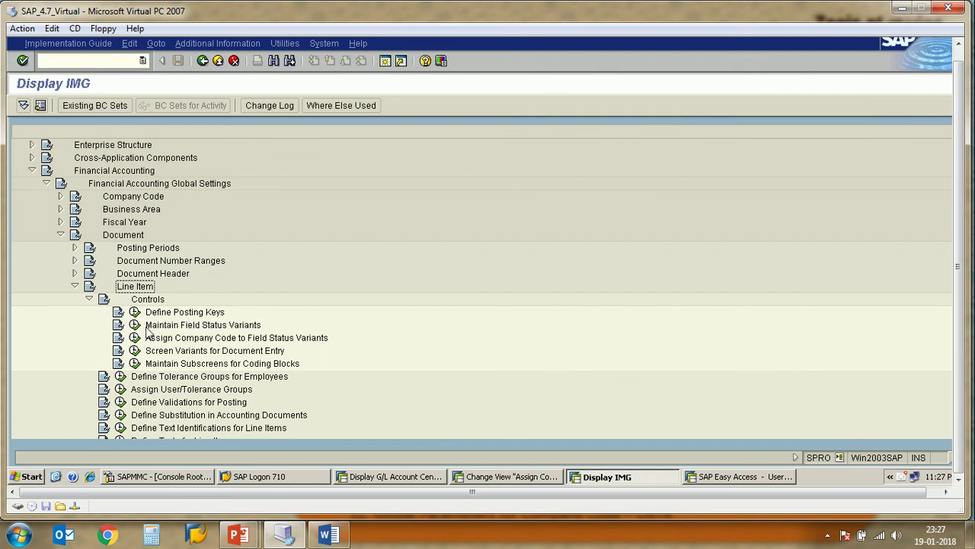
left_click(158, 327)
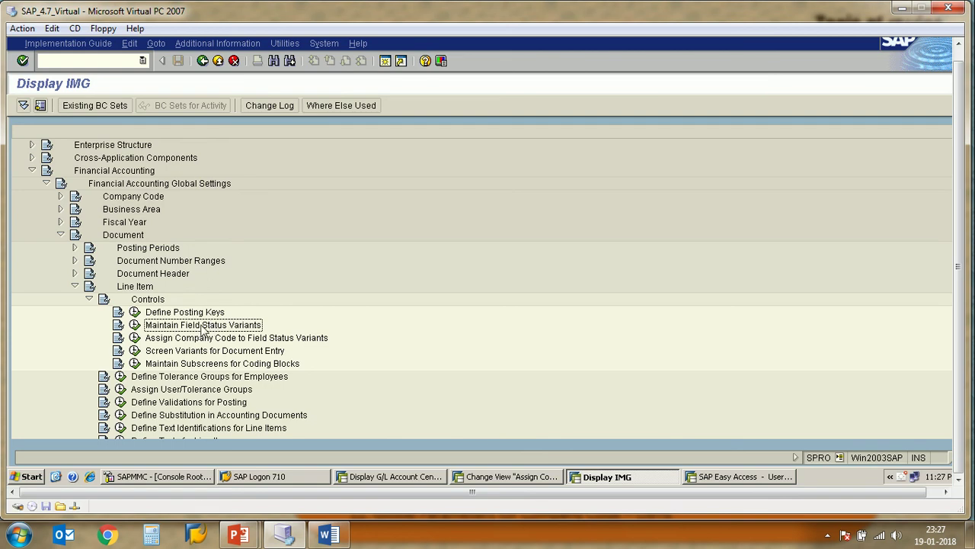
Step: Review the field status notes in Word and the session topics slide in PowerPoint, and show the Windows desktop
left_click(328, 534)
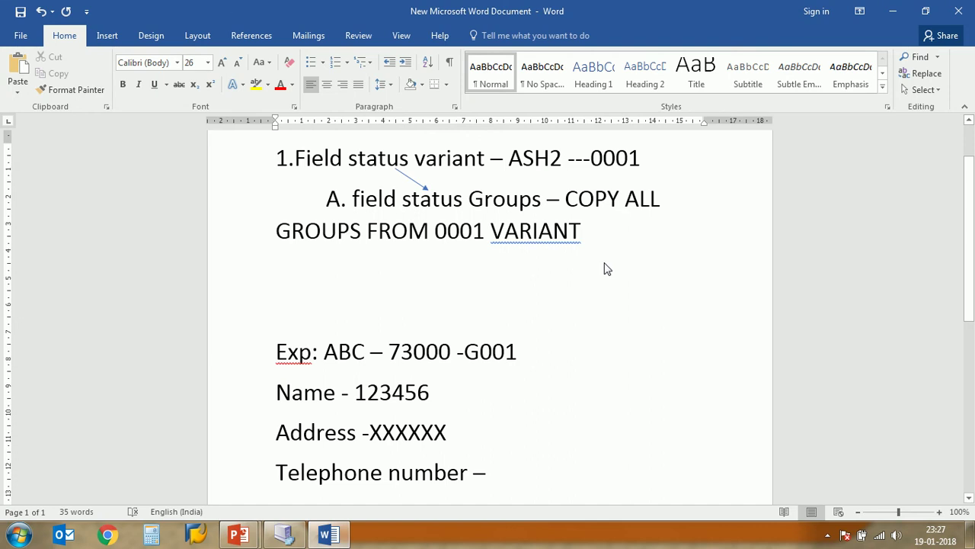
scroll(566, 287, "up", 1)
scroll(570, 302, "down", 1)
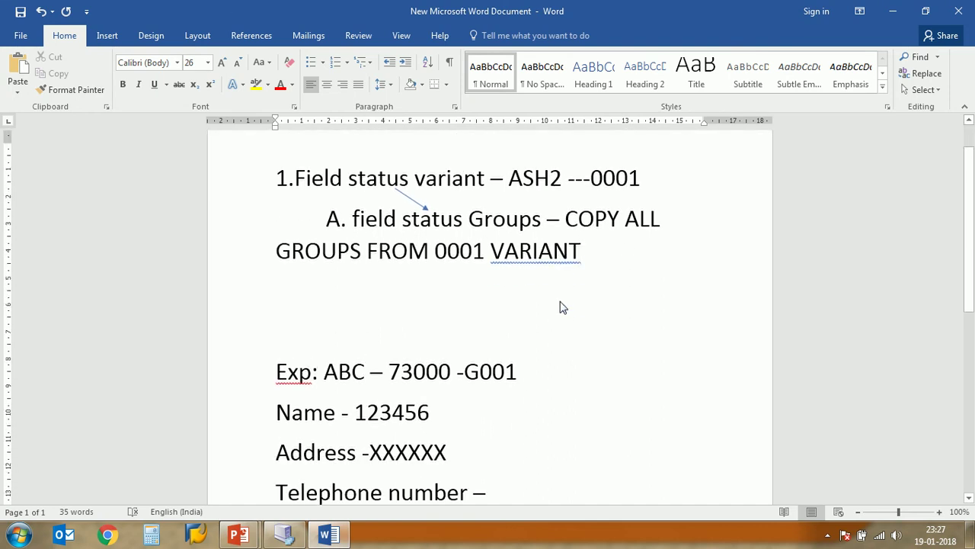
mouse_move(252, 533)
left_click(344, 470)
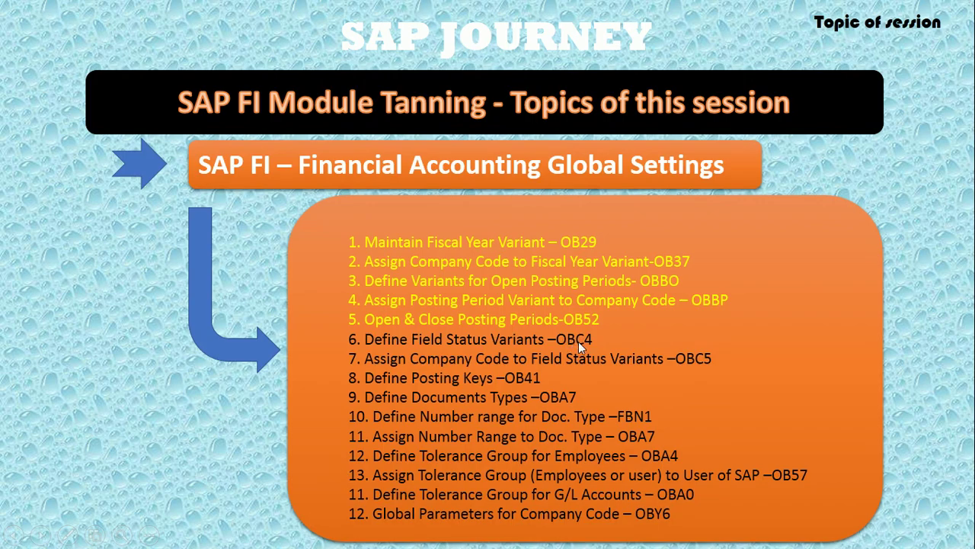
key("super+d")
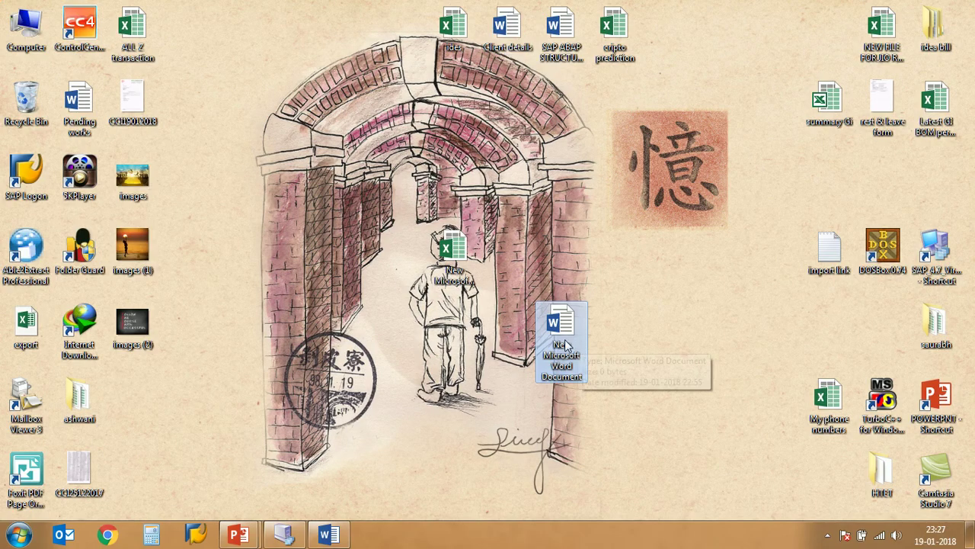
Step: Return to the SAP virtual machine, view the Maintain Field Status Variants overview, and go back to the implementation guide
left_click(284, 535)
left_click(283, 535)
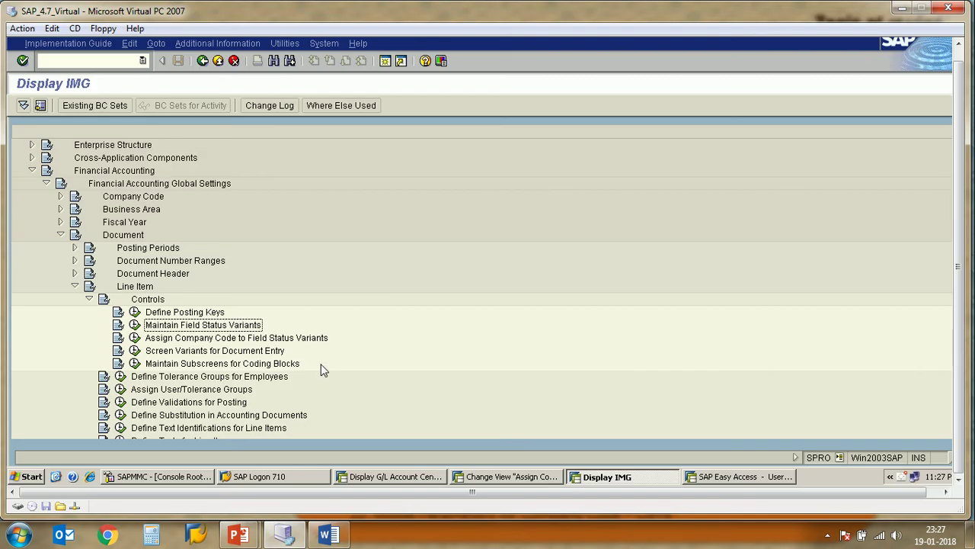
double_click(192, 328)
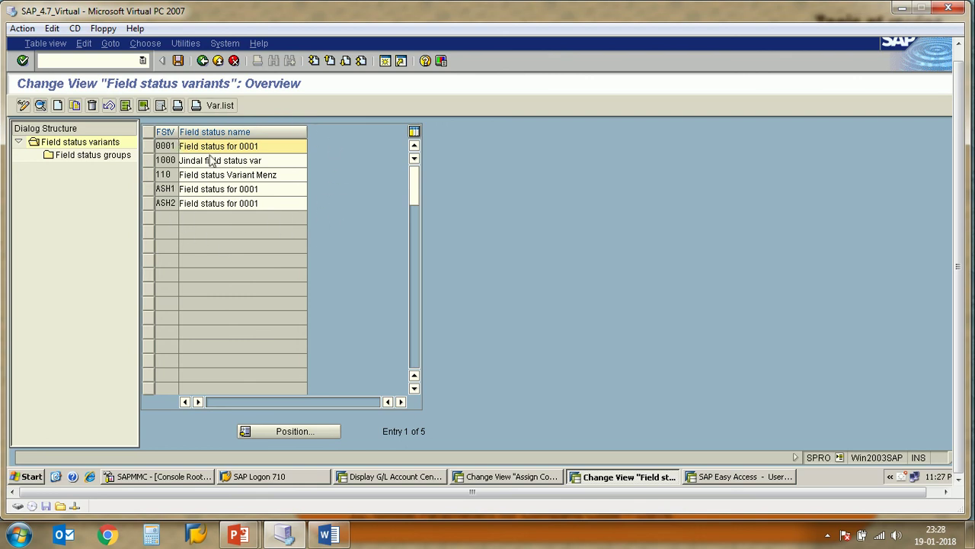
left_click(202, 60)
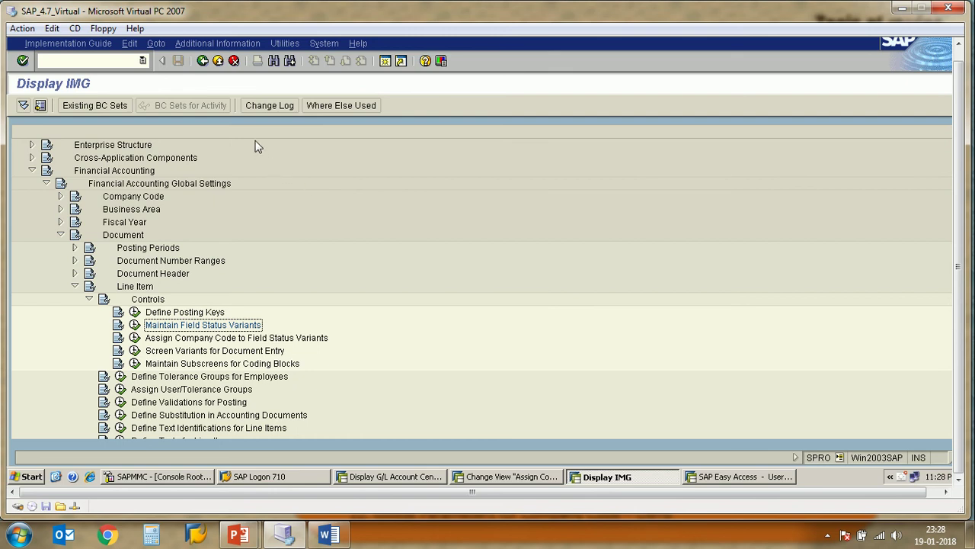
Step: Show the Enhancement ID as additional information beside the implementation guide activities
scroll(233, 223, "down", 1)
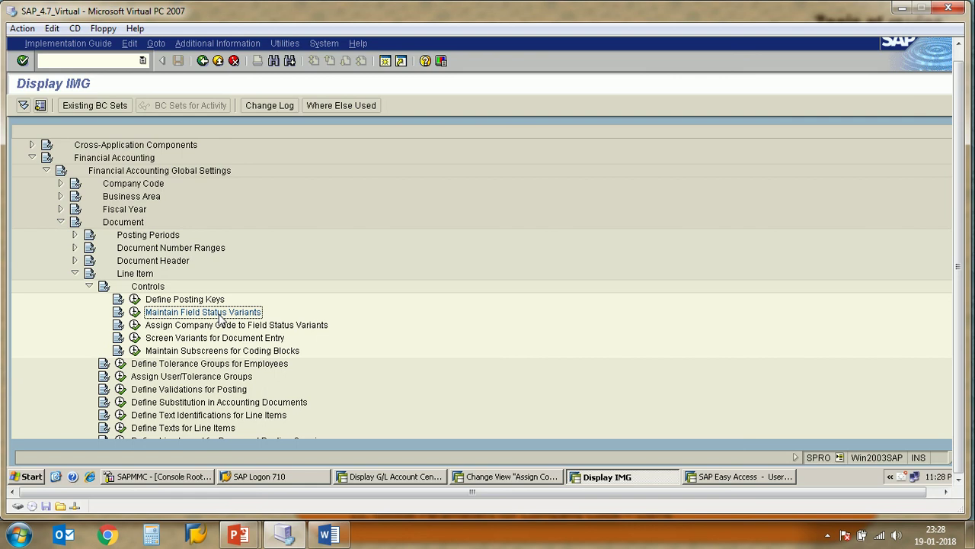
left_click(289, 44)
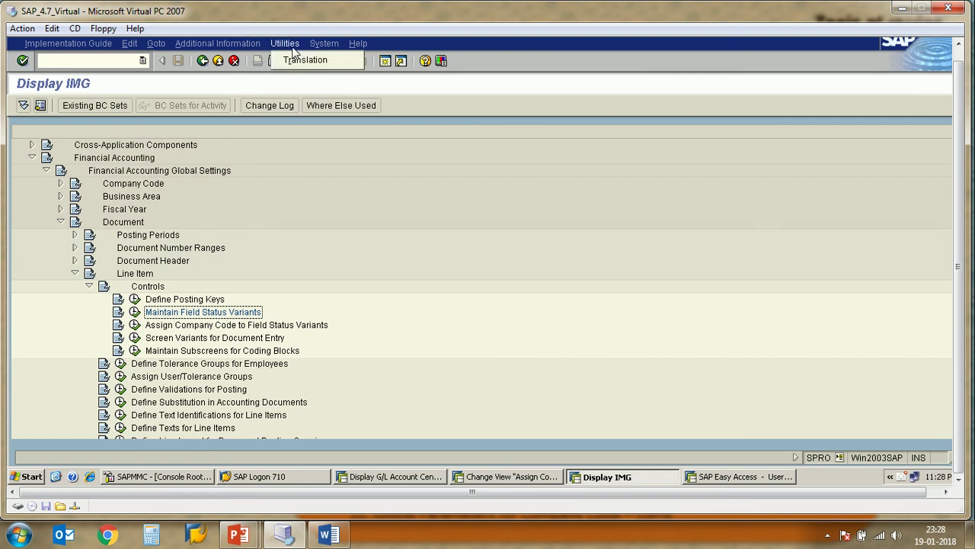
mouse_move(315, 46)
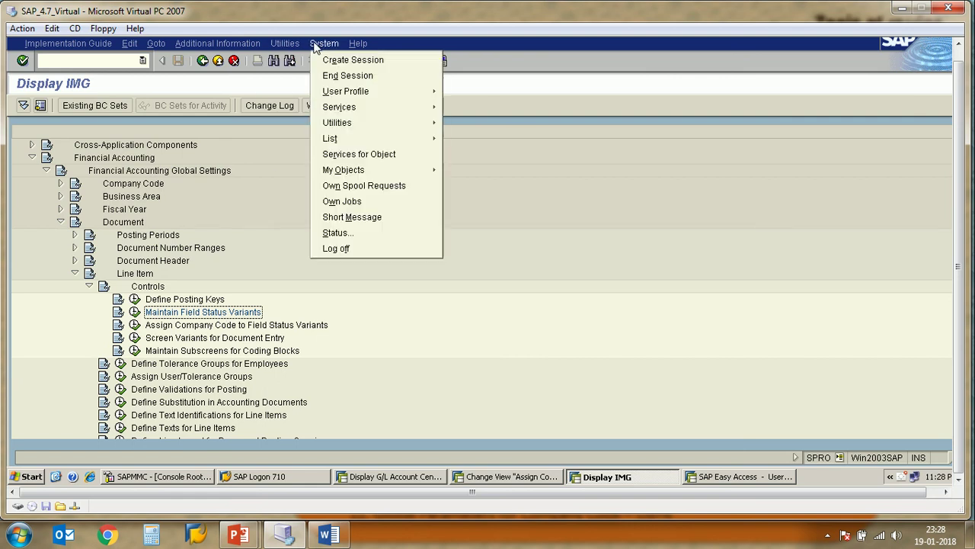
mouse_move(245, 45)
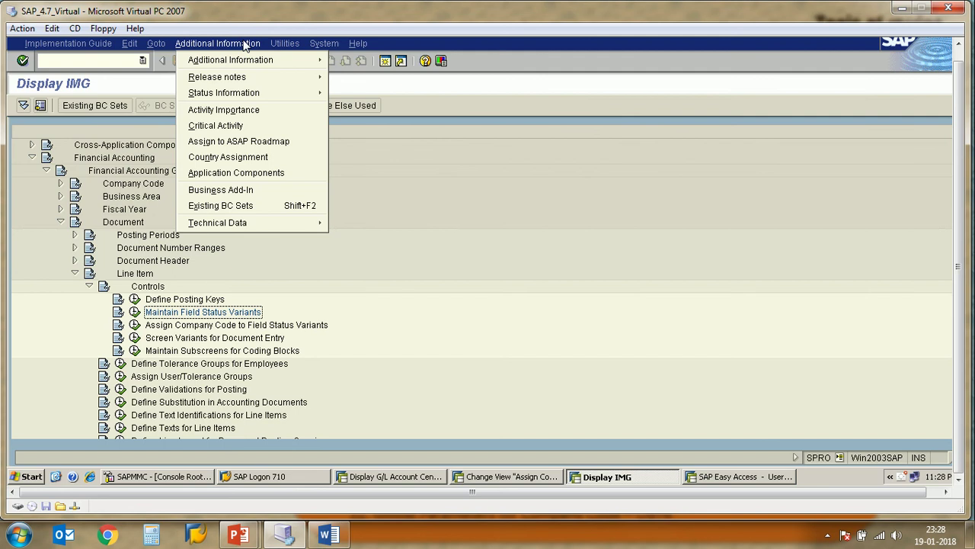
mouse_move(245, 66)
mouse_move(233, 63)
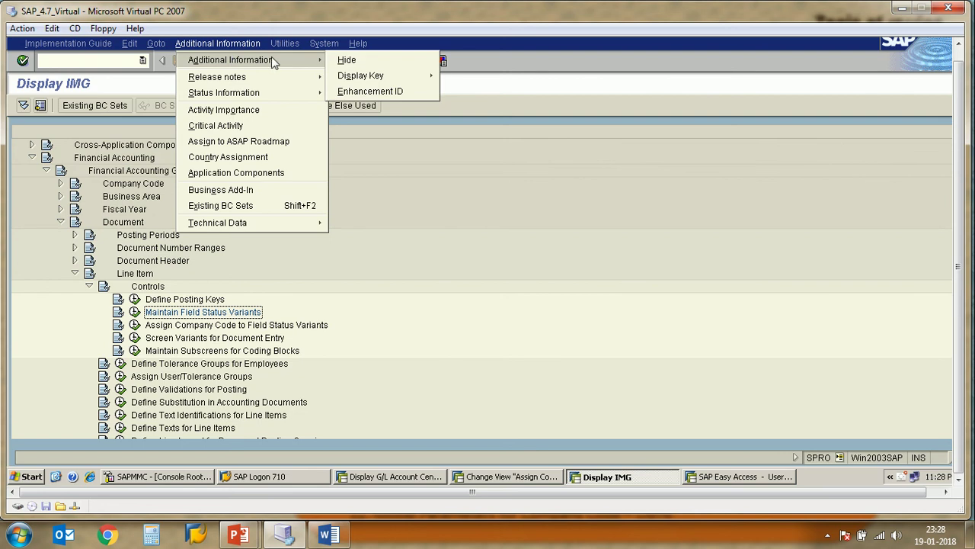
left_click(381, 97)
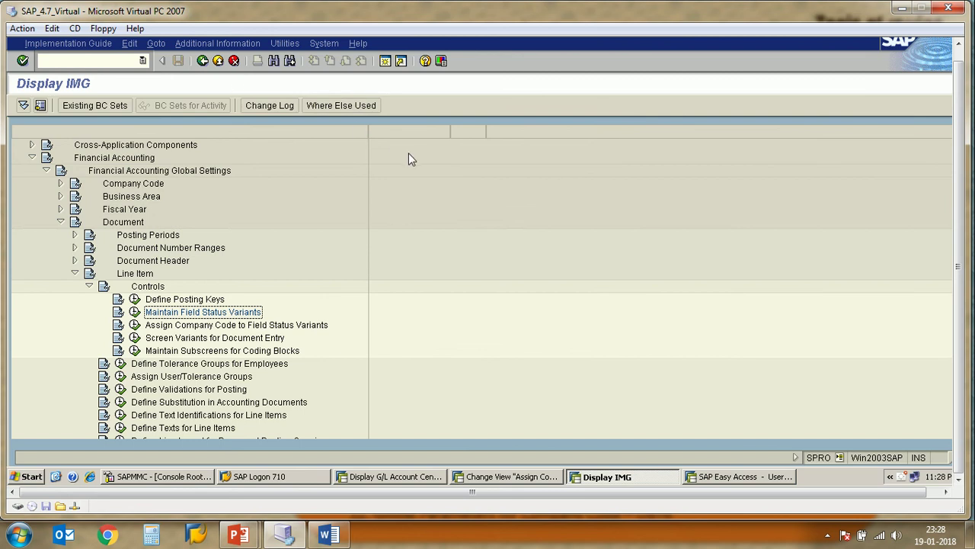
scroll(418, 211, "down", 1)
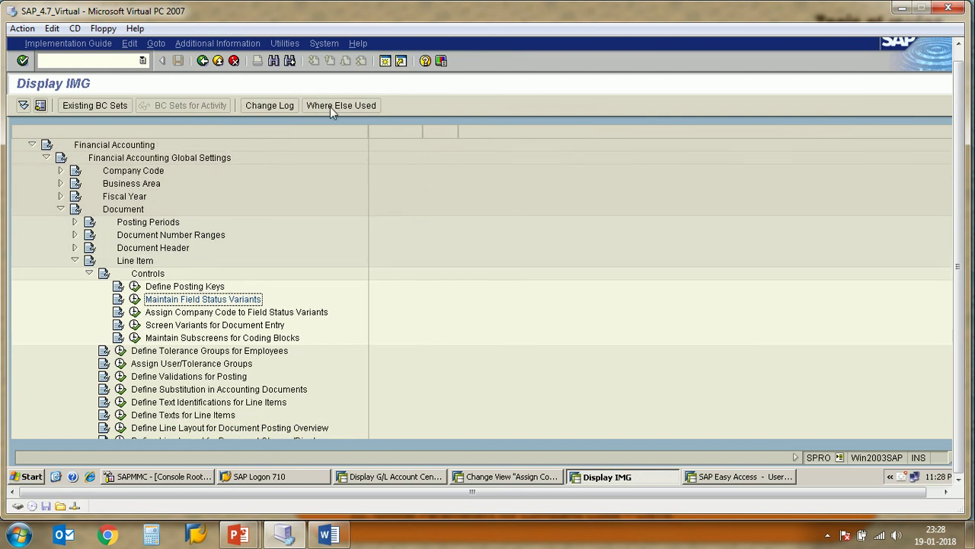
Step: Display the Attributes key as additional information beside the activities and widen its column to reveal the full keys
left_click(217, 44)
mouse_move(224, 76)
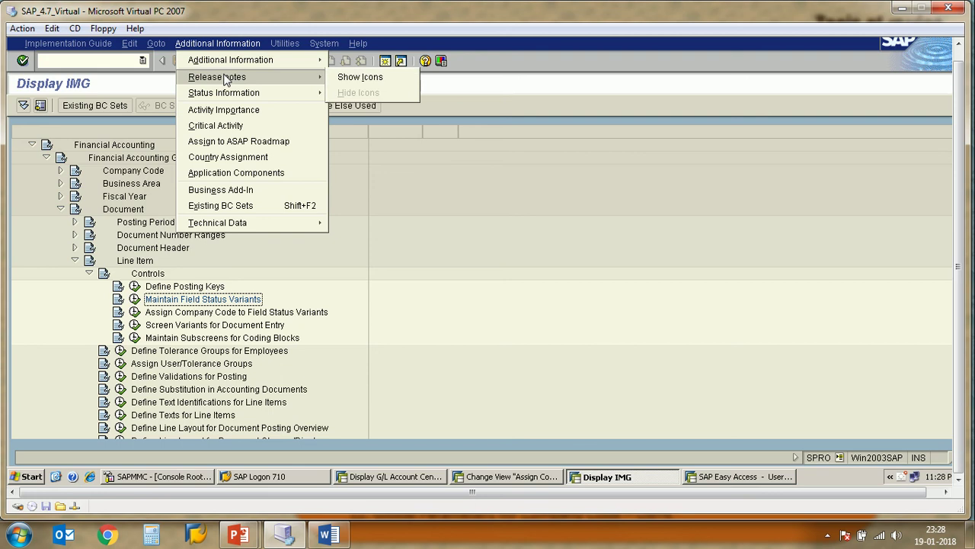
mouse_move(254, 61)
mouse_move(347, 80)
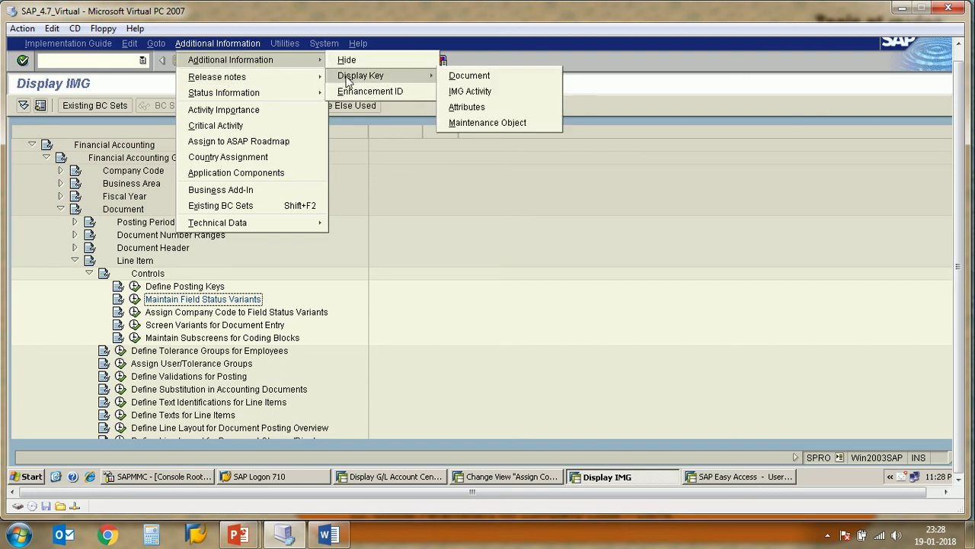
left_click(474, 113)
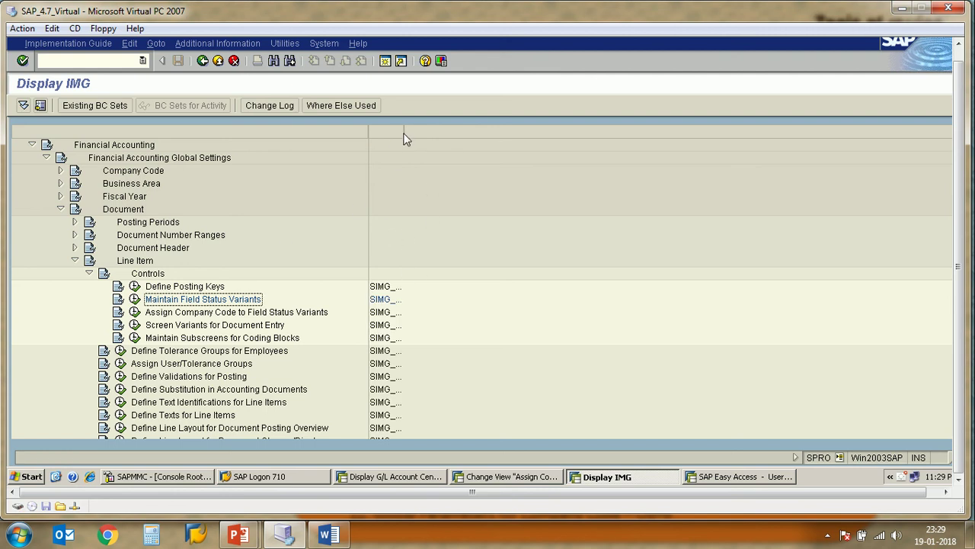
left_click_drag(406, 139, 517, 139)
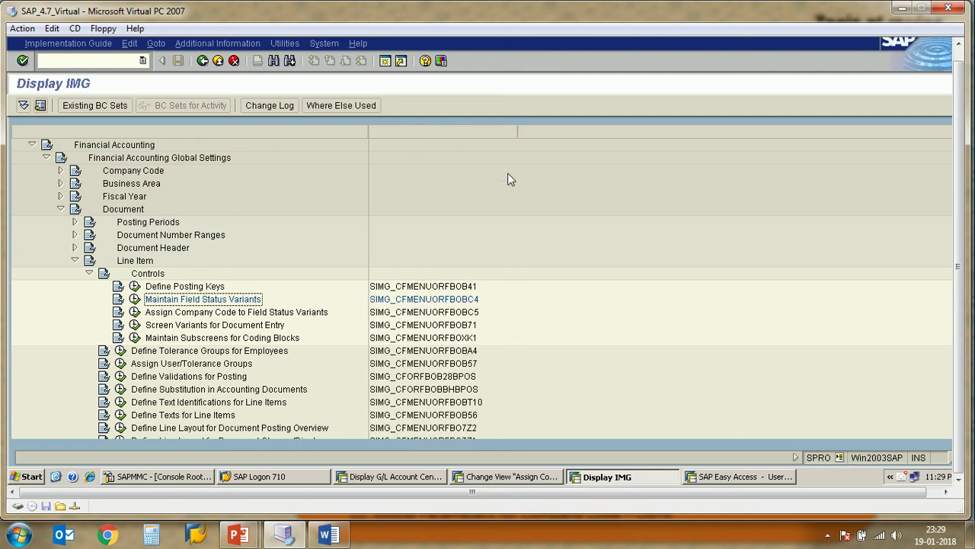
scroll(431, 221, "up", 1)
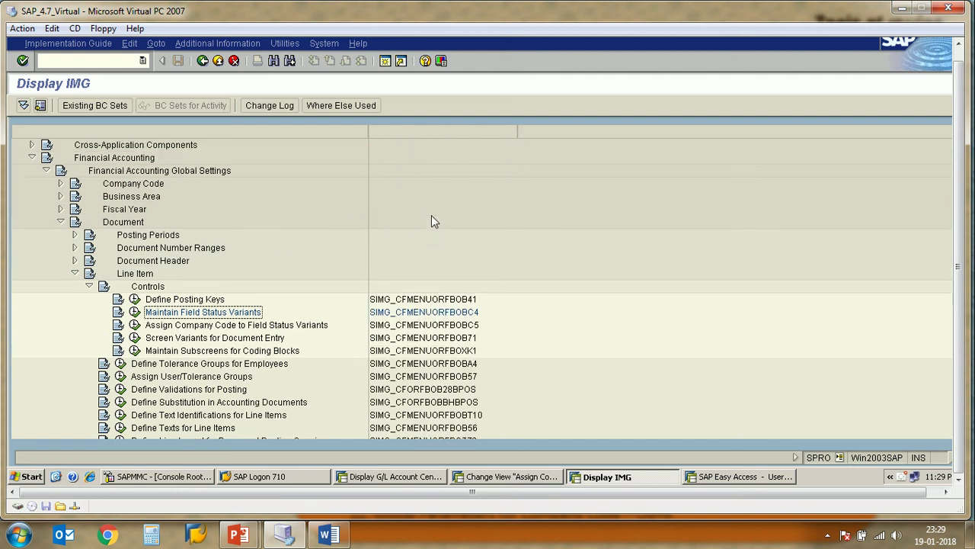
Step: Review the Attributes display key option for additional information, and switch to the session topics slide in PowerPoint
left_click(217, 44)
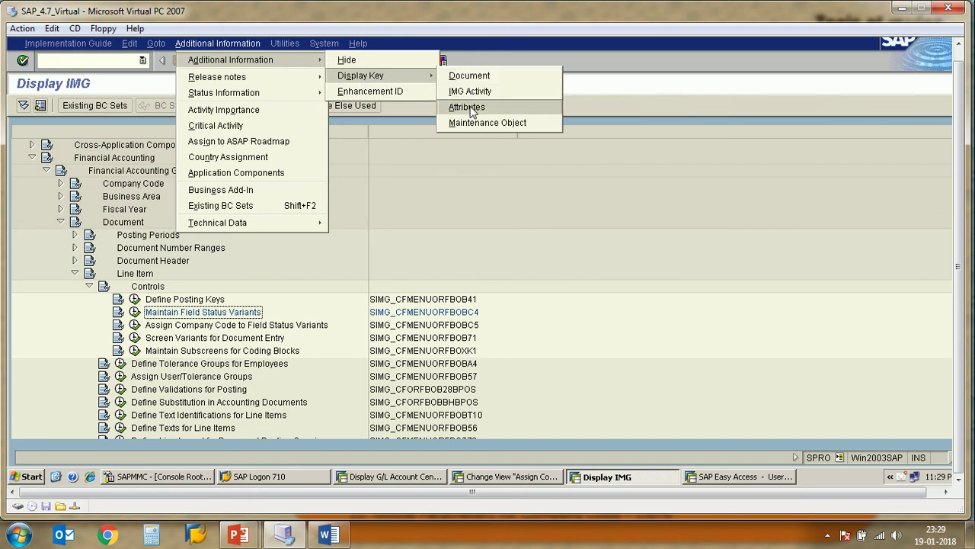
left_click(531, 212)
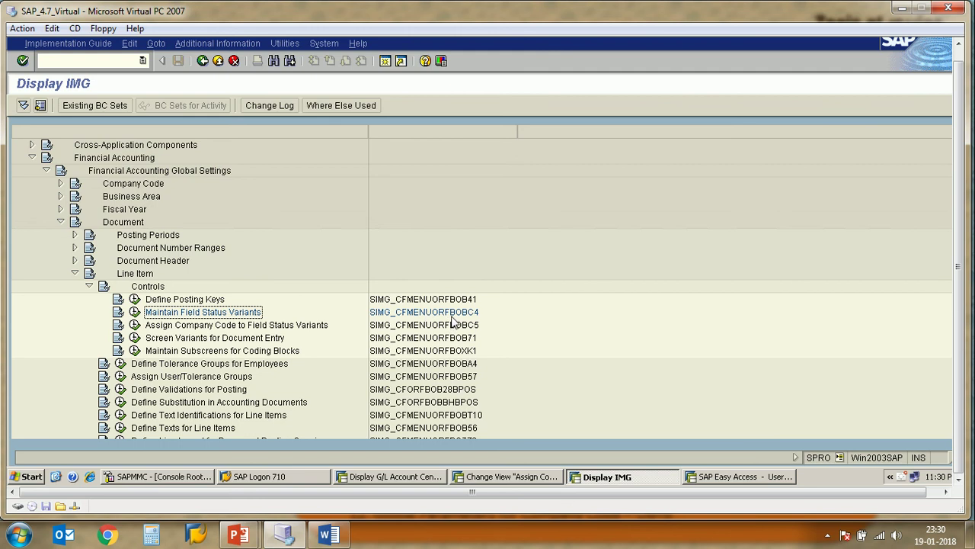
left_click(224, 46)
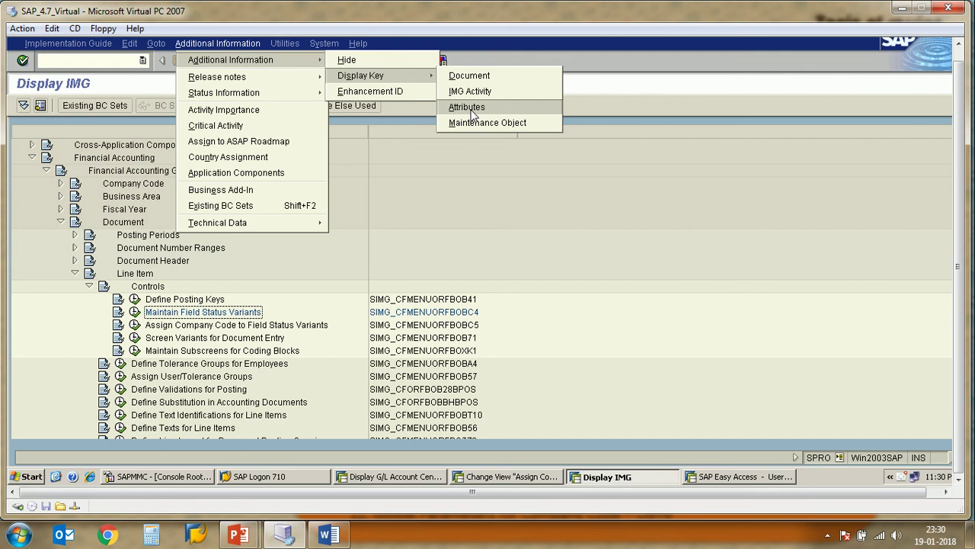
left_click(486, 314)
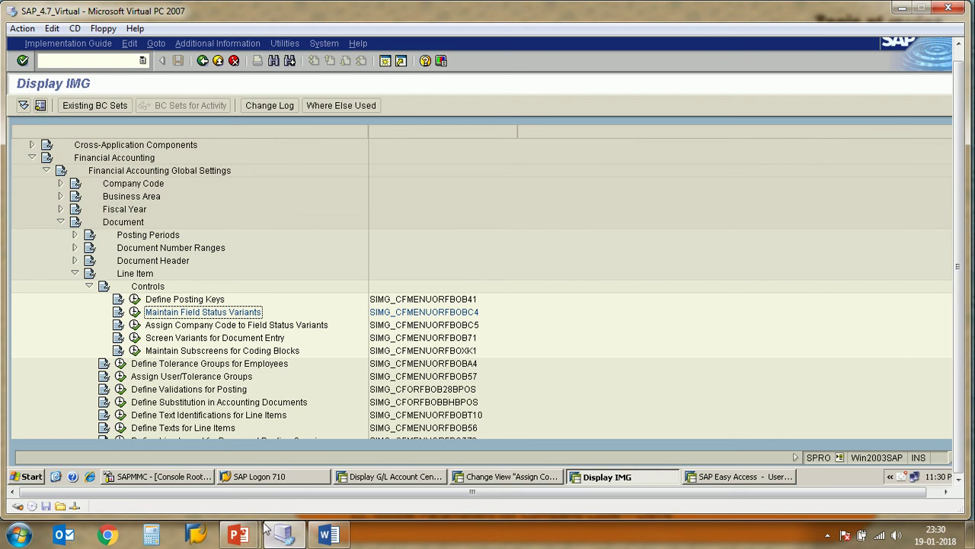
mouse_move(253, 532)
left_click(305, 427)
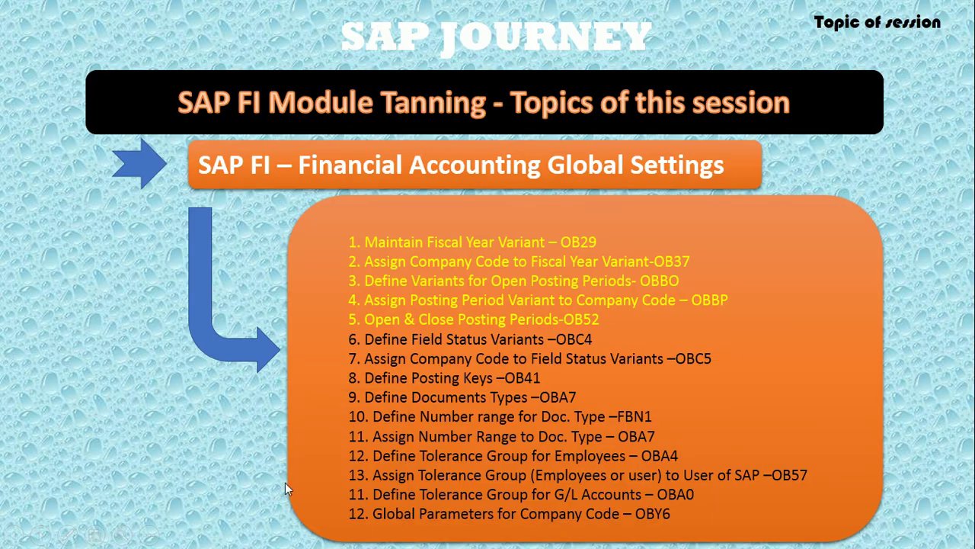